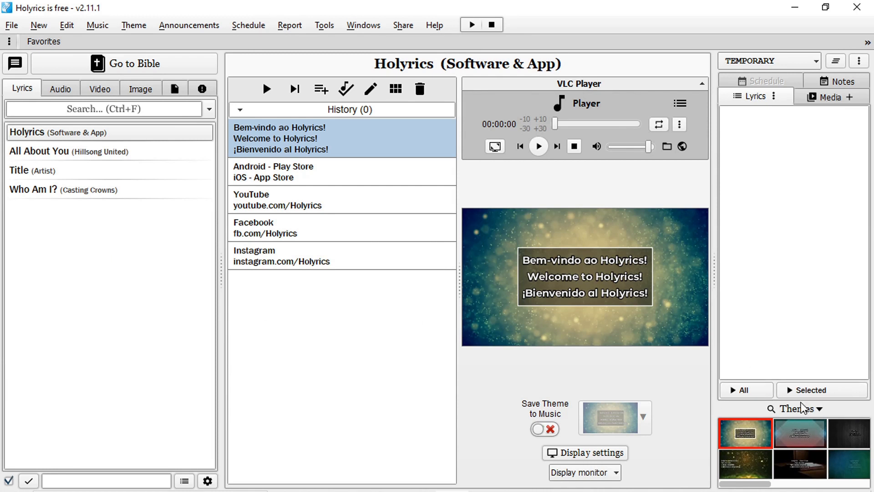
Step: Try the Widescreen and Standard formats for the slide preview, and switch it back to Display monitor
mouse_move(746, 484)
mouse_down()
mouse_move(828, 486)
mouse_move(747, 485)
mouse_up()
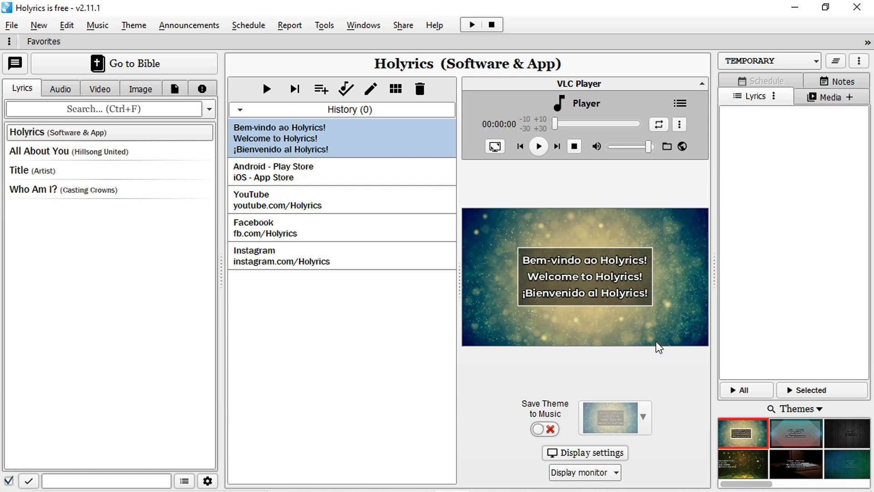
click(617, 474)
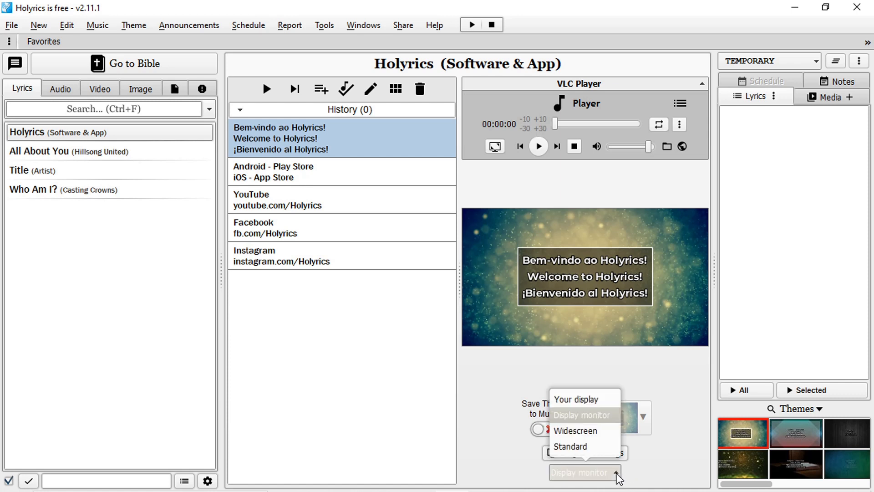
click(592, 430)
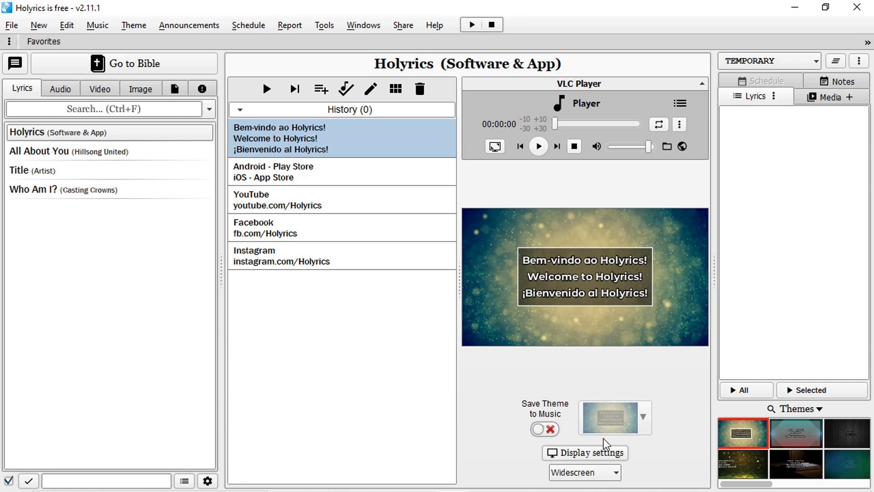
click(612, 476)
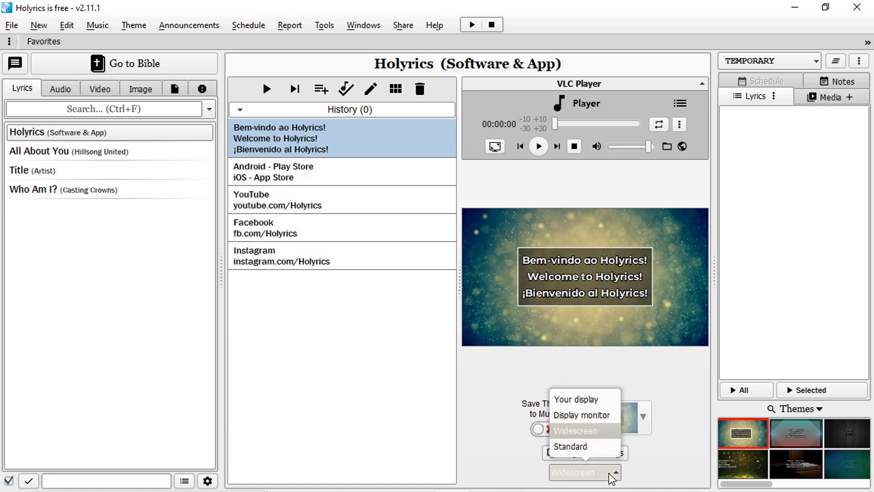
click(594, 447)
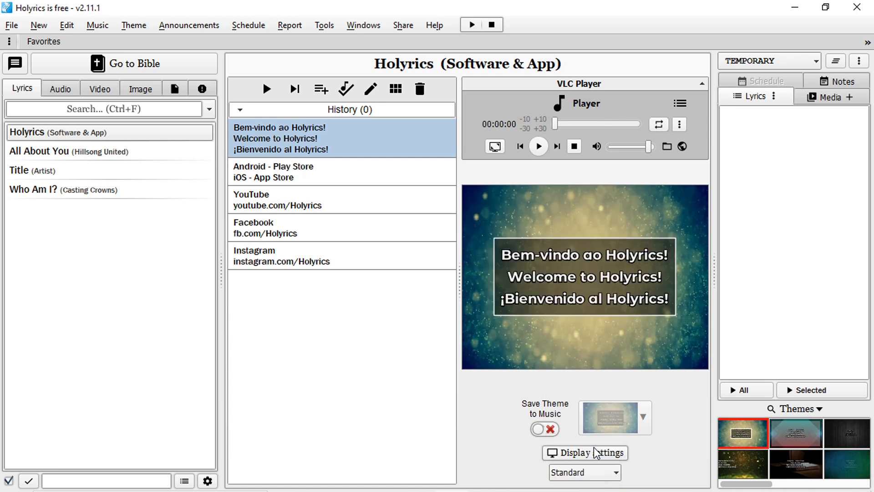
click(609, 471)
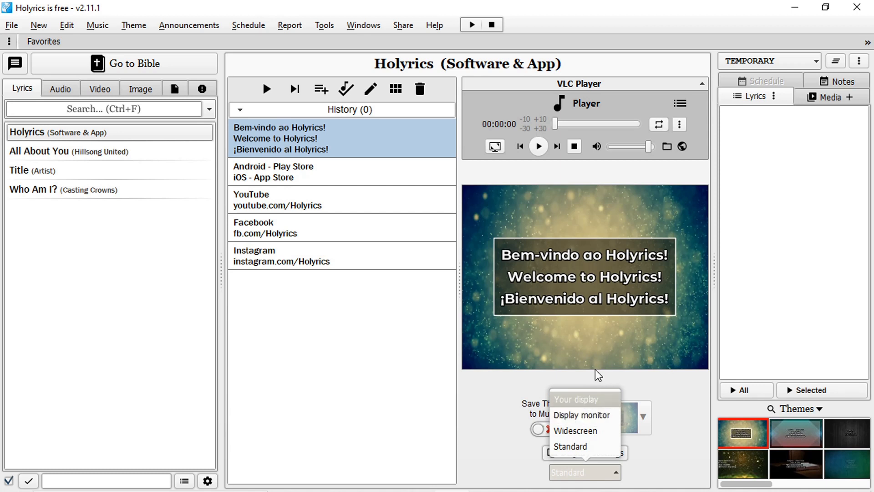
click(583, 415)
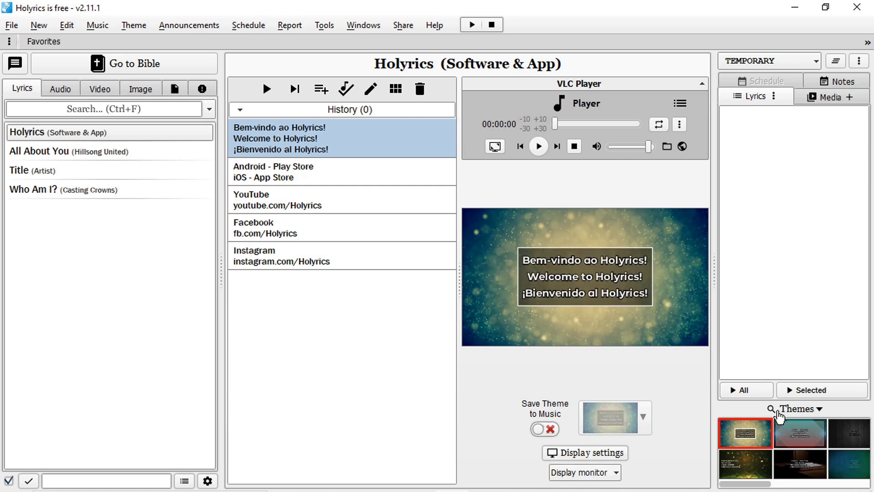
Step: Start creating a new theme
click(820, 410)
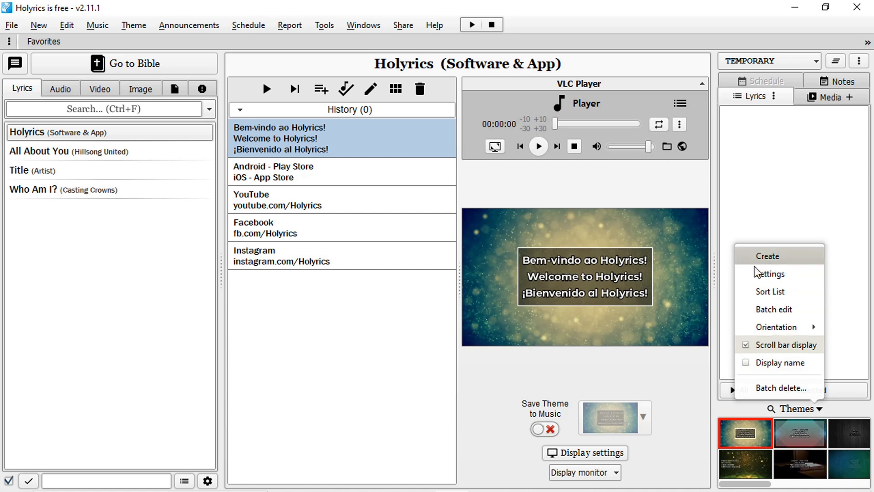
click(39, 29)
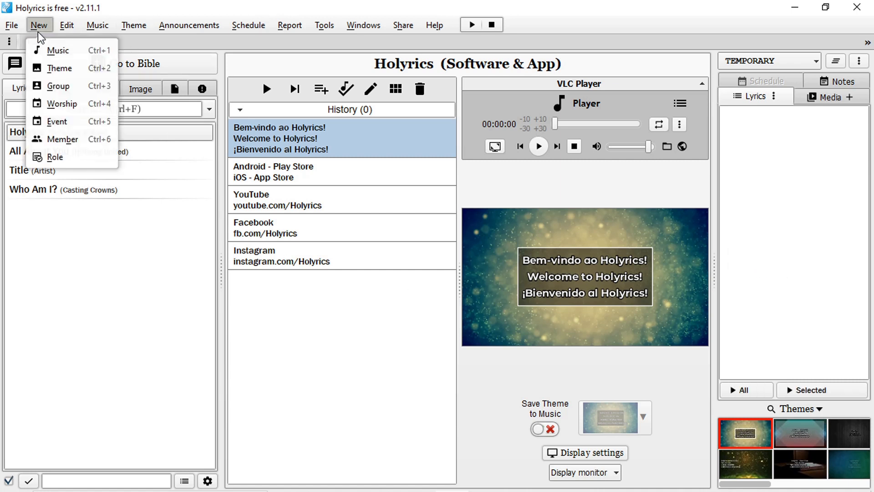
click(74, 76)
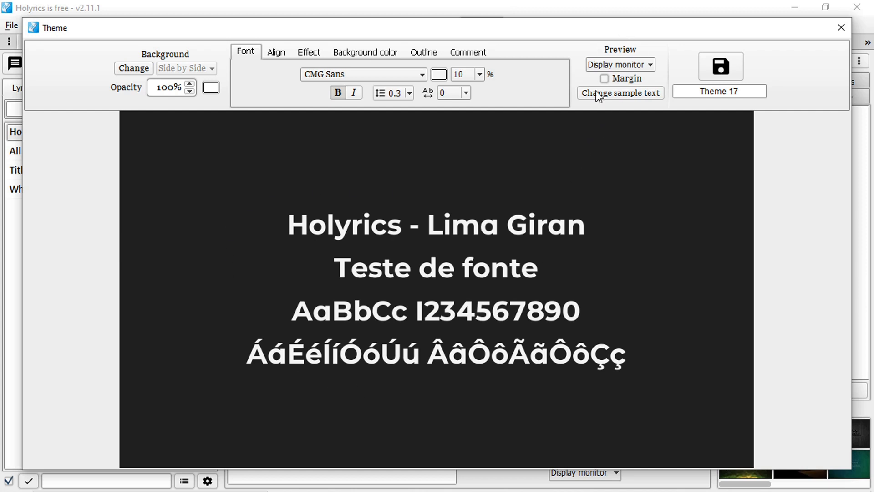
Step: Try the Widescreen, Standard and Your display formats for the theme preview, and return it to Display monitor
click(646, 64)
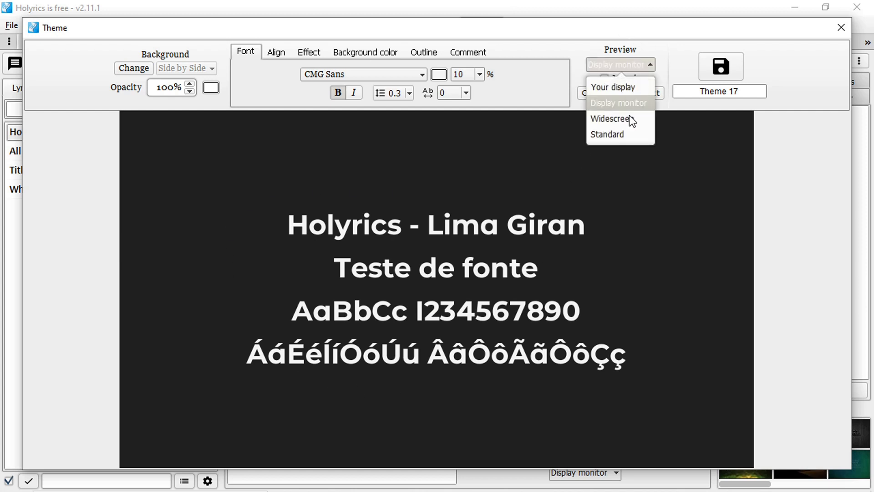
click(628, 120)
click(626, 66)
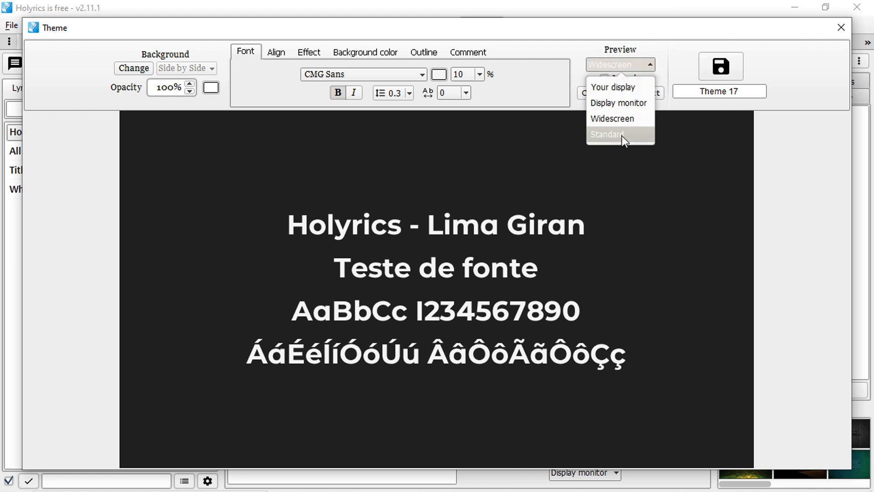
click(622, 136)
click(619, 63)
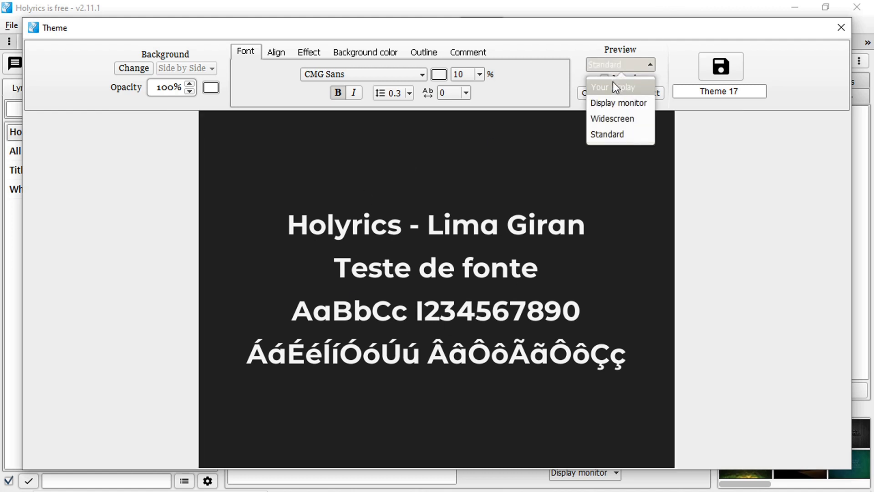
click(614, 85)
click(619, 65)
click(619, 102)
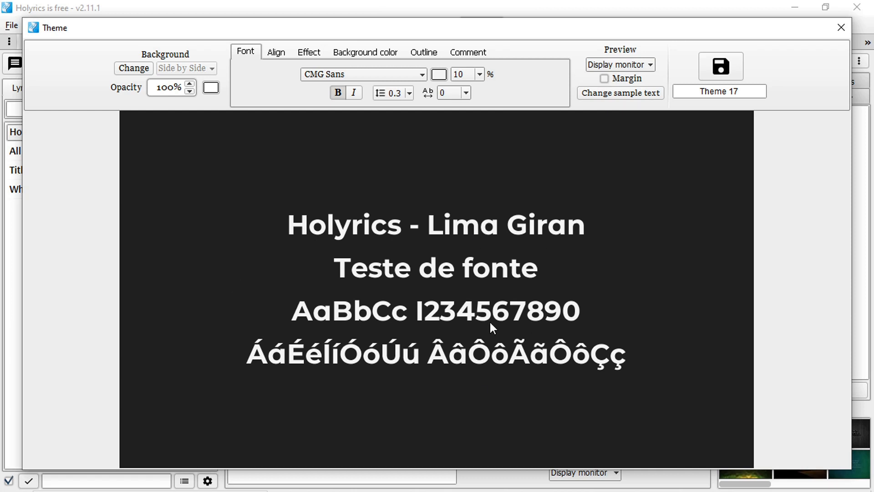
click(625, 66)
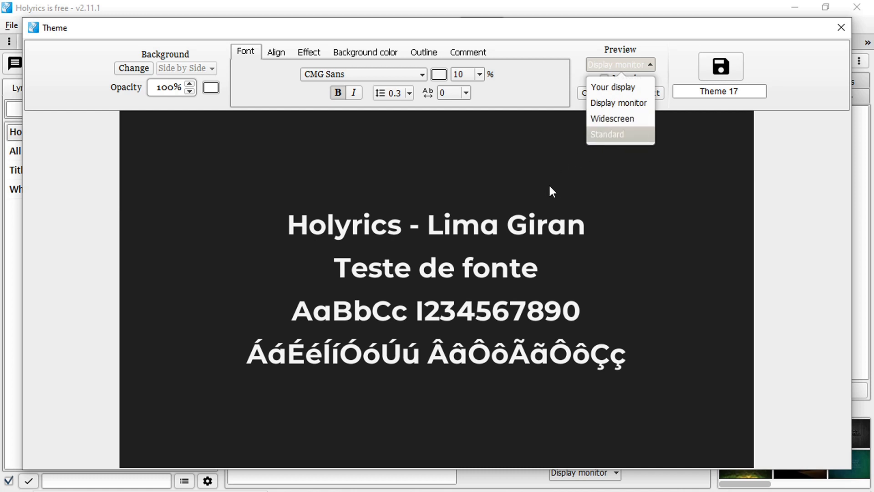
click(547, 163)
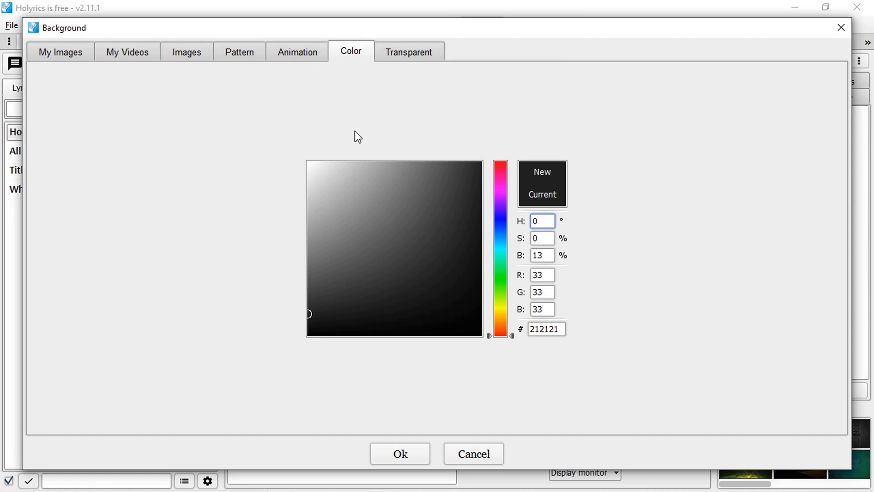
Step: Set the theme background to the solid blue colour 002EFF
click(496, 226)
click(482, 163)
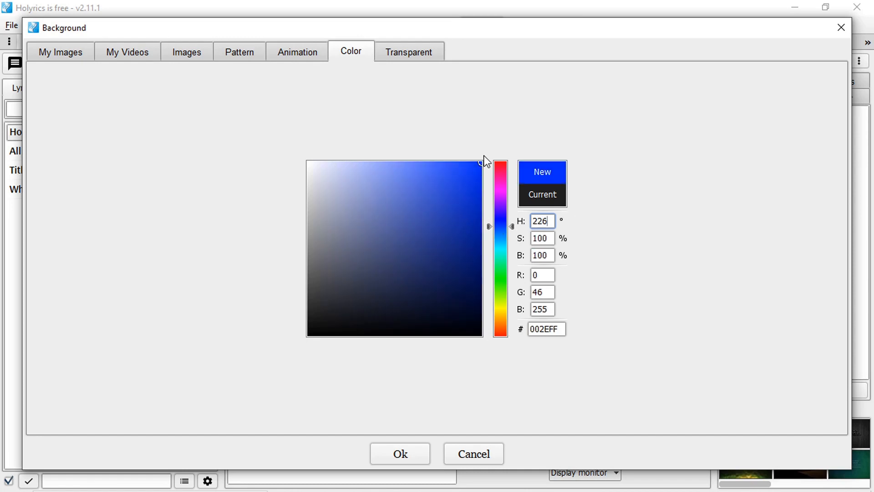
click(401, 454)
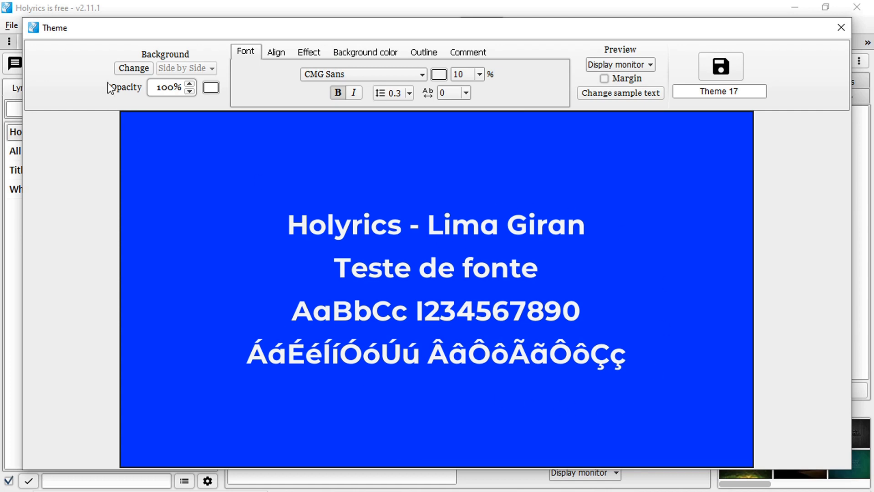
Step: Download the Snow 4 animation and apply it as the theme's background
click(125, 68)
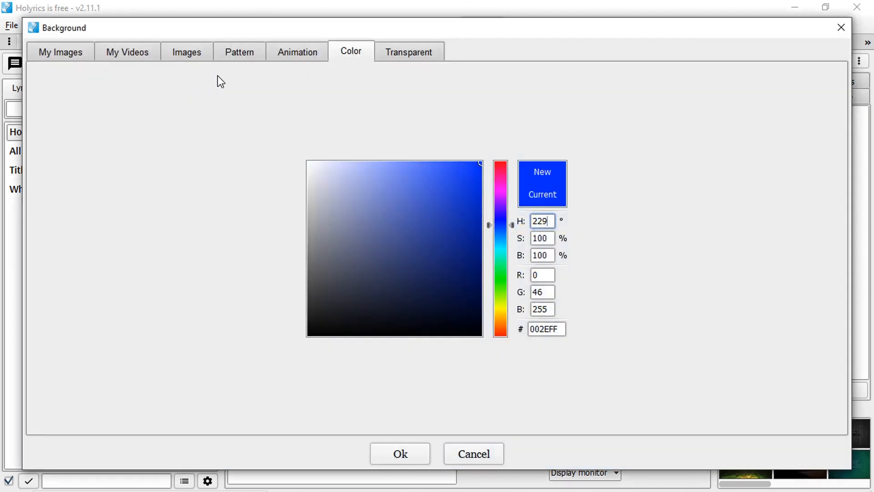
click(304, 57)
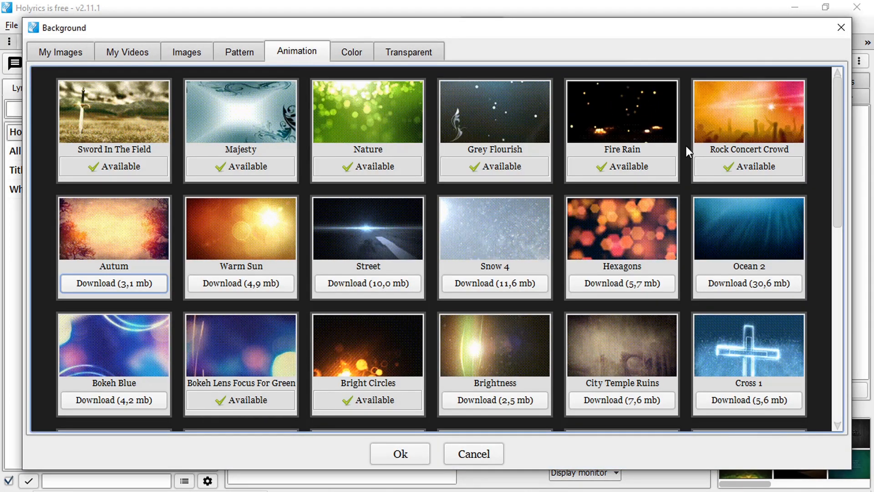
scroll(257, 252, down, 3)
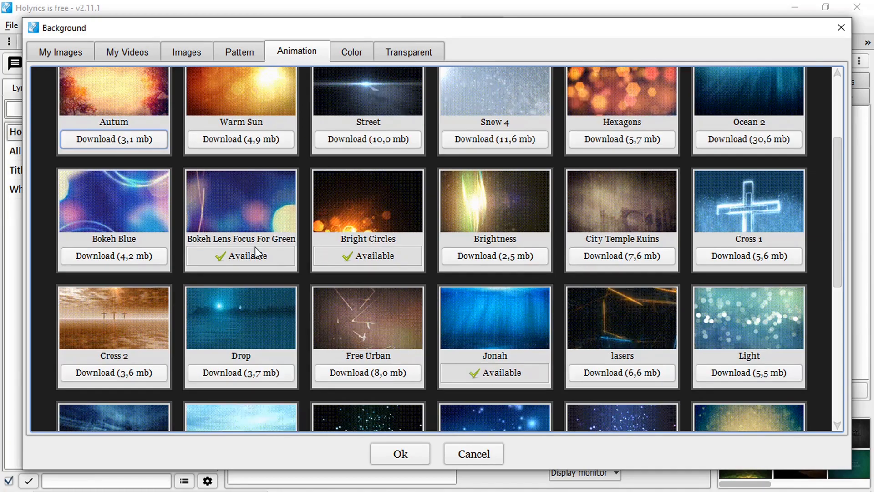
drag(840, 189, 811, 113)
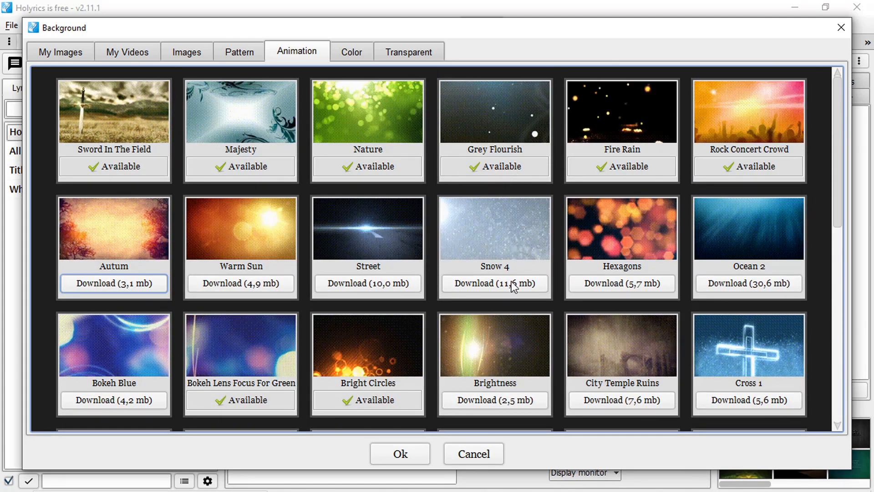
click(495, 285)
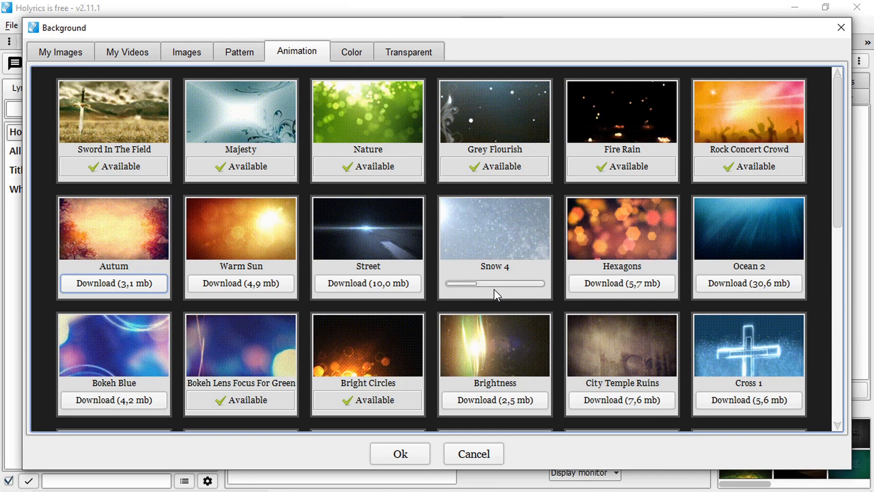
click(494, 242)
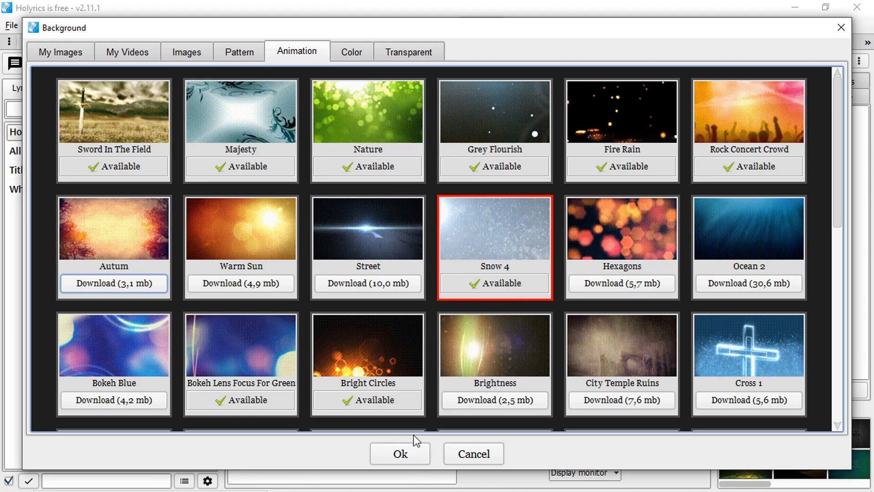
click(401, 452)
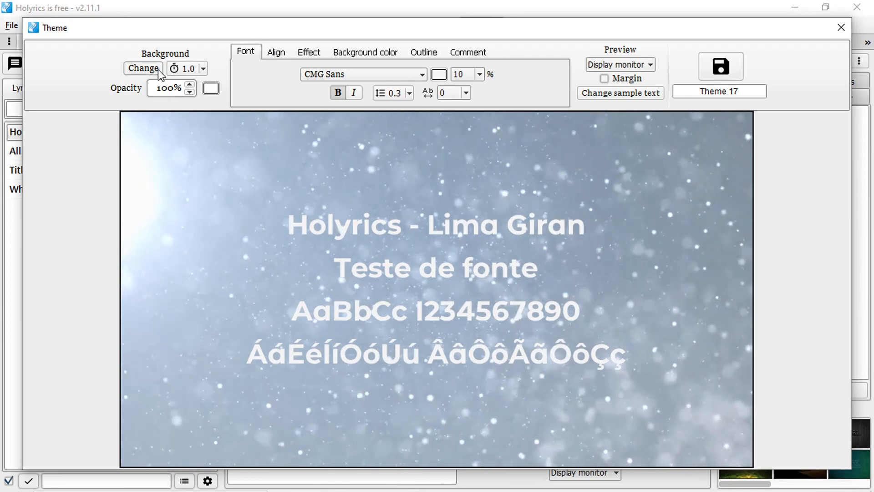
Step: Try a speed of 0.5 for the animated background and set it to 1.5
click(186, 68)
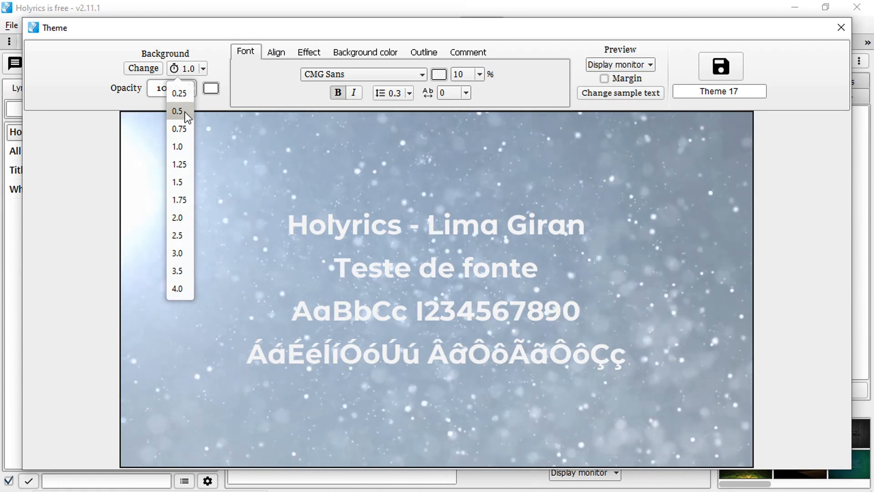
click(178, 111)
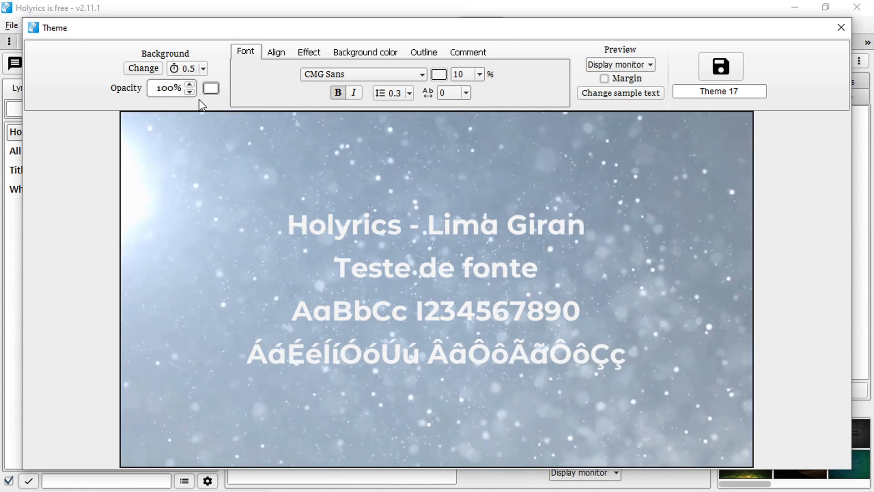
click(203, 68)
click(187, 182)
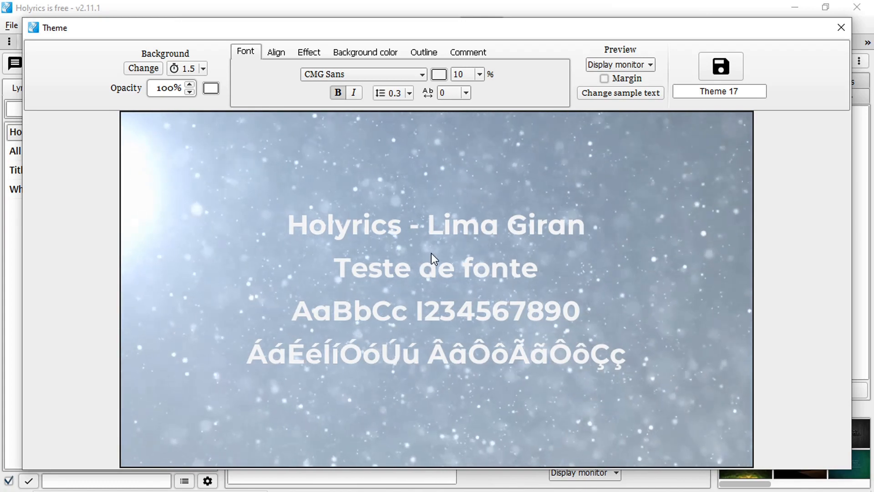
Step: Reduce the theme background's opacity to 50%
click(190, 91)
click(190, 91)
click(189, 91)
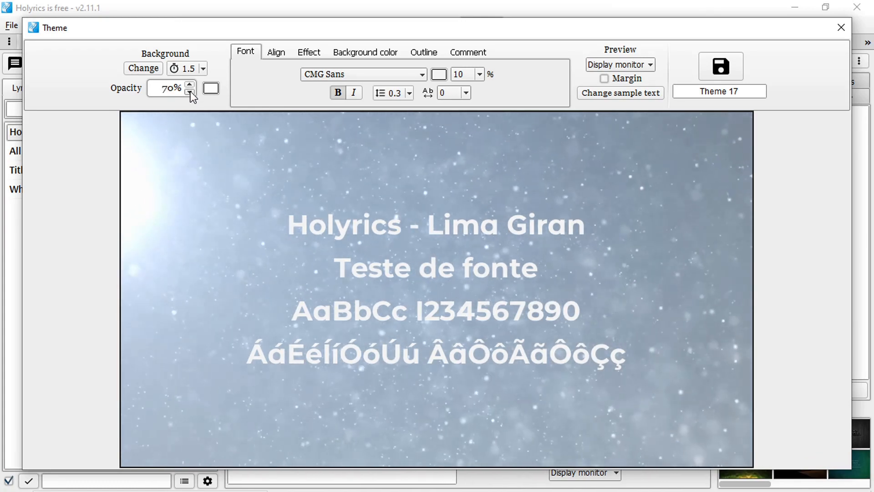
click(190, 91)
click(189, 90)
click(191, 91)
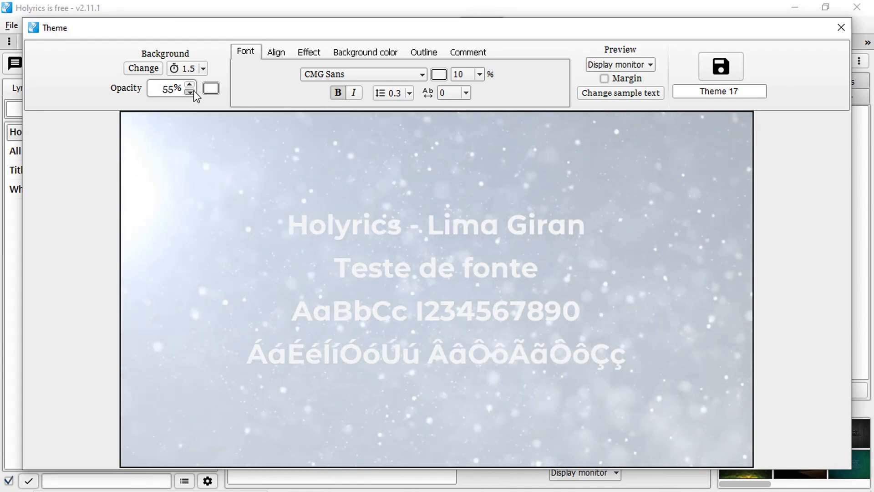
click(191, 91)
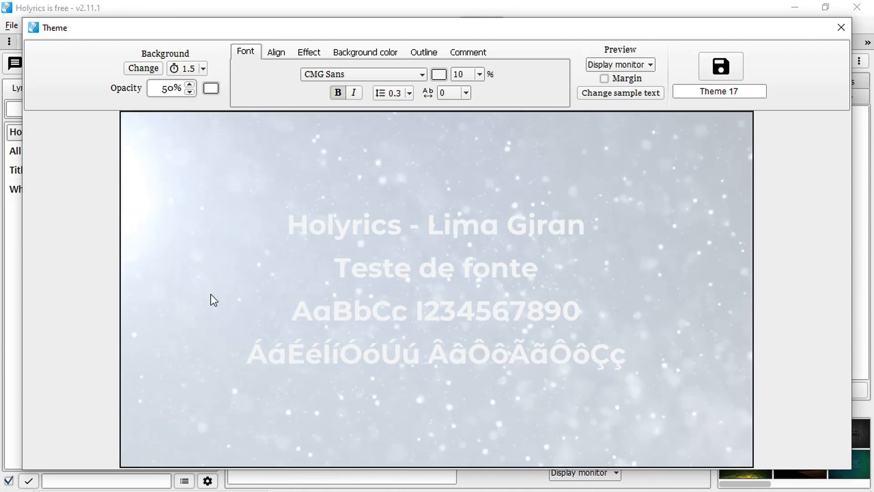
Step: Set the colour blended behind the semi-transparent background to blue 0800FF
click(214, 91)
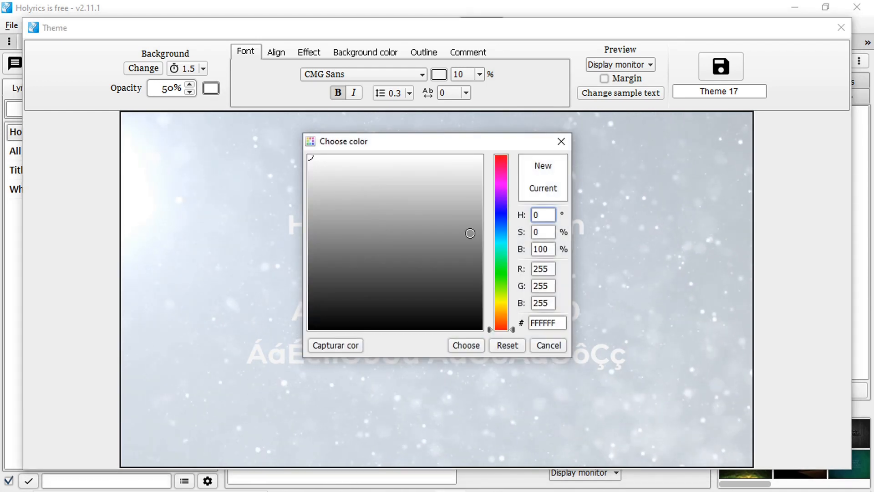
drag(501, 200, 501, 214)
drag(474, 164, 491, 139)
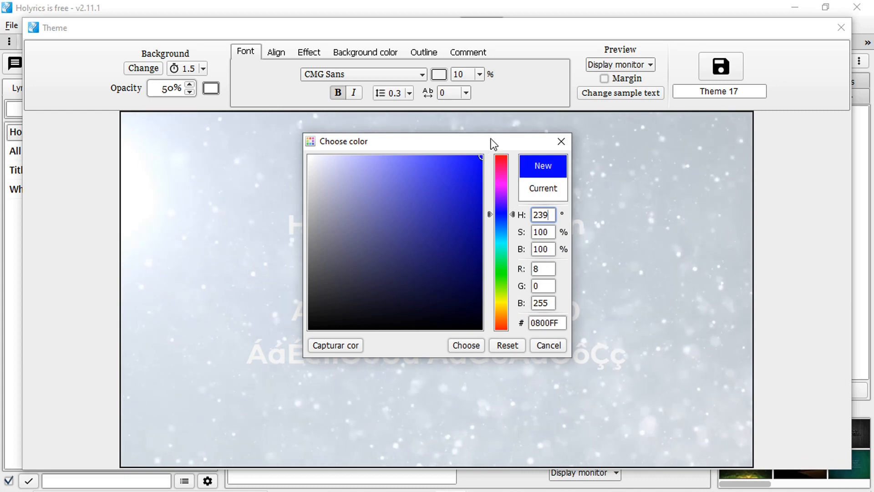
click(467, 345)
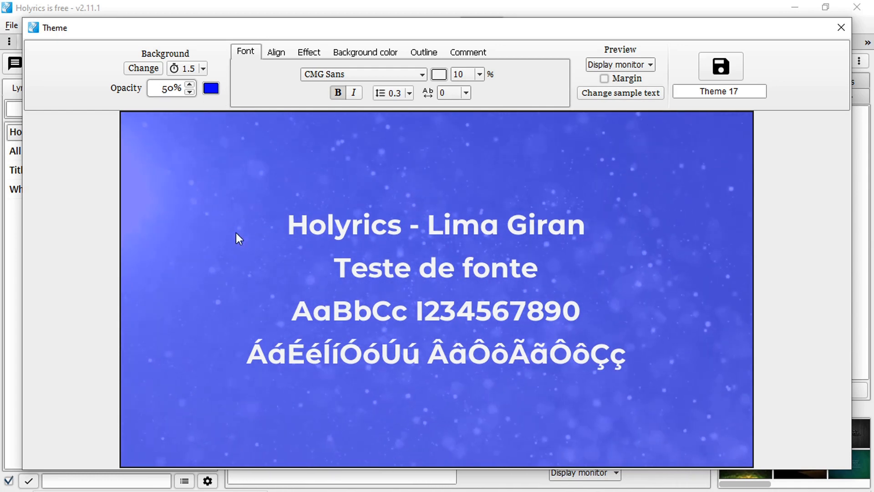
Step: Try the theme background at 100% opacity and return it to 50%
click(189, 84)
click(190, 85)
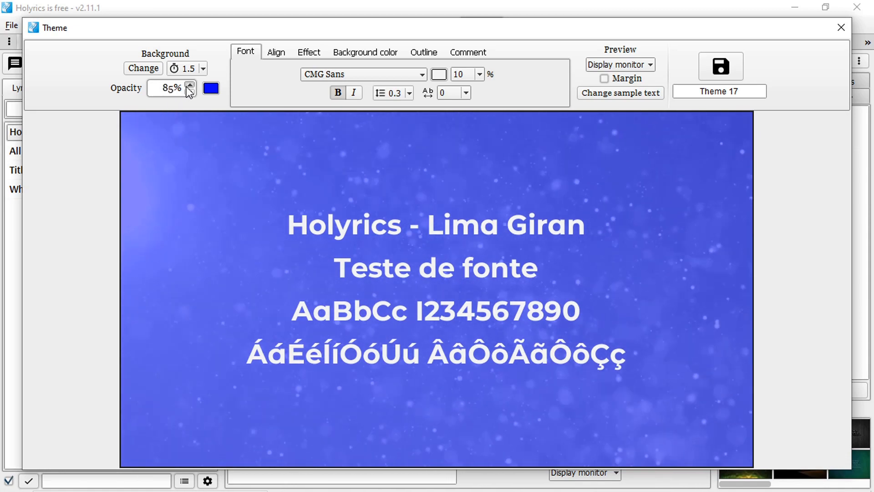
click(190, 84)
click(190, 84)
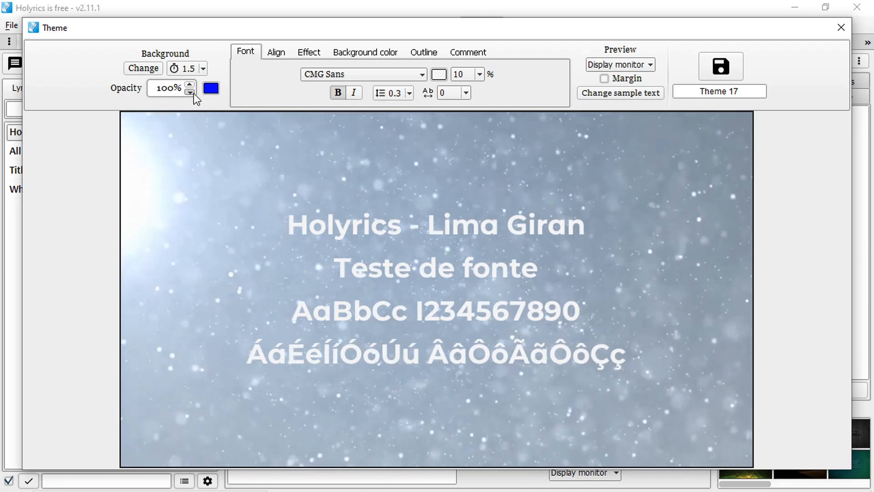
click(192, 93)
click(192, 93)
click(192, 93)
click(192, 93)
click(192, 93)
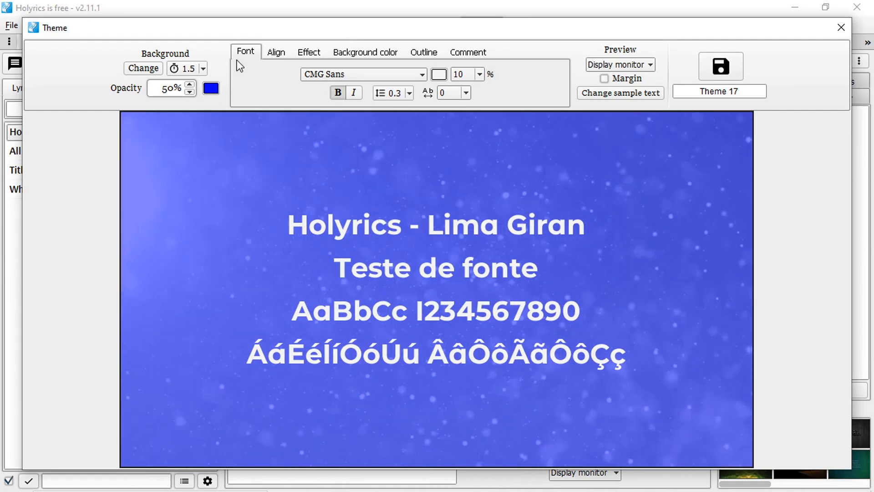
Step: Set the animation's playback speed to 1.0 and replace the background with the built-in blue media-icon pattern
click(197, 71)
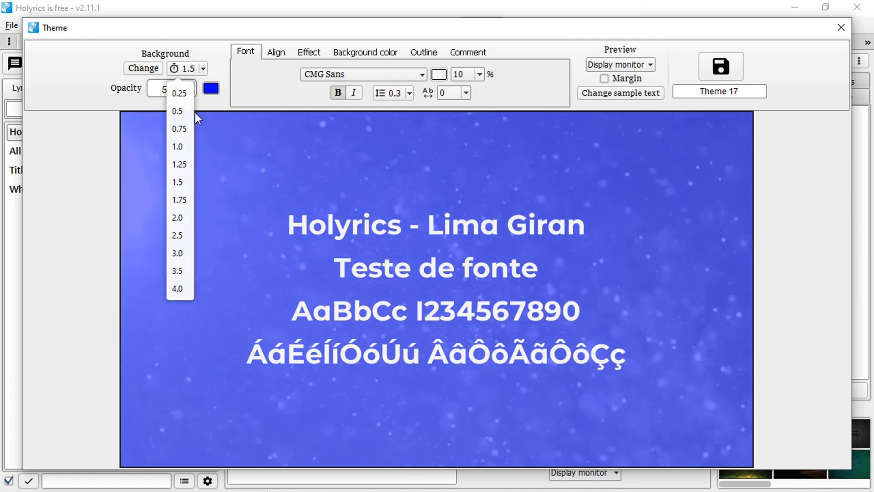
click(179, 145)
click(147, 66)
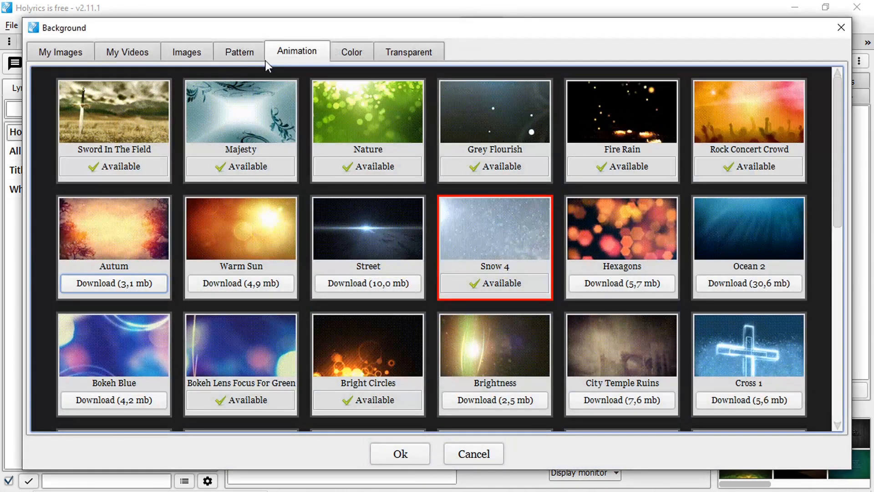
click(253, 54)
scroll(318, 162, down, 5)
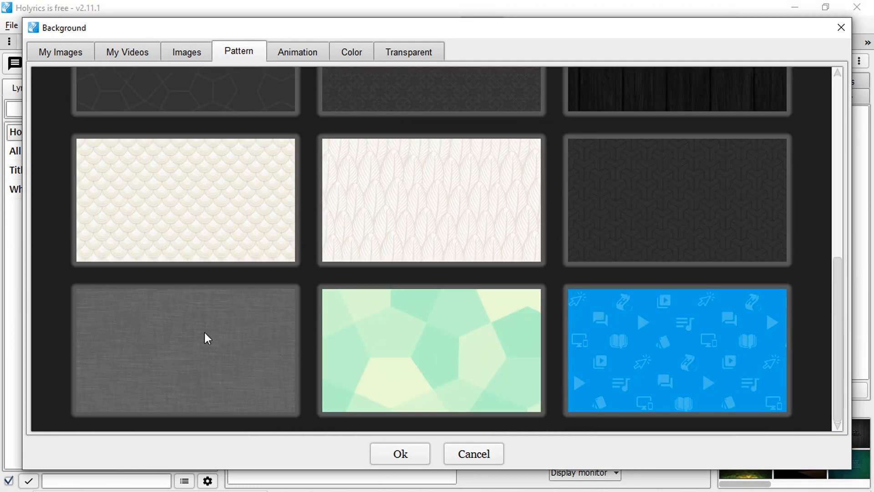
click(641, 353)
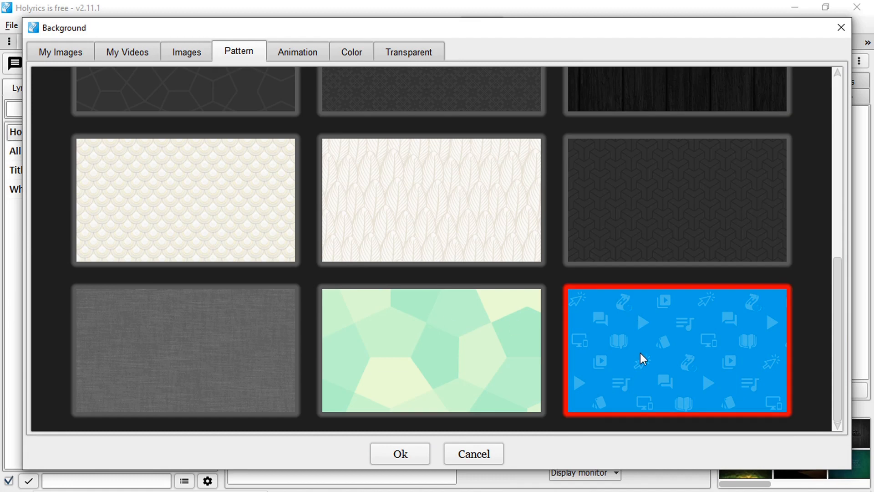
click(388, 458)
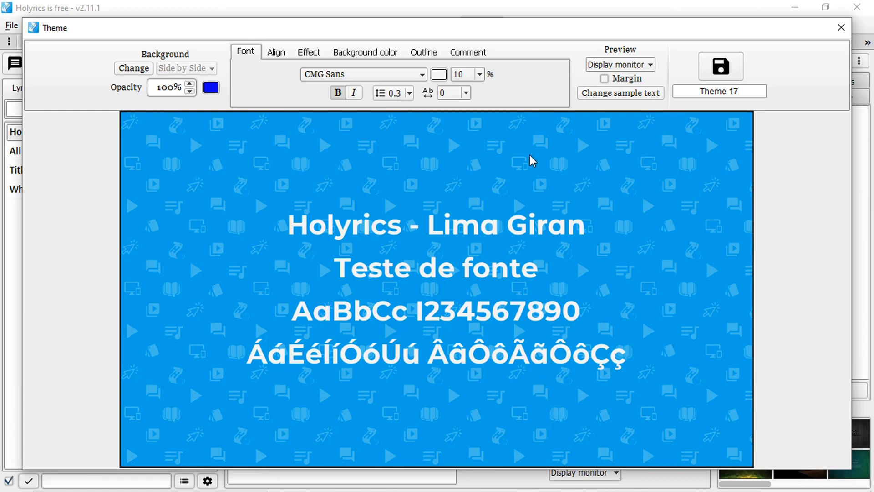
Step: Replace the theme's background with the dark scratched texture from the built-in images
click(132, 68)
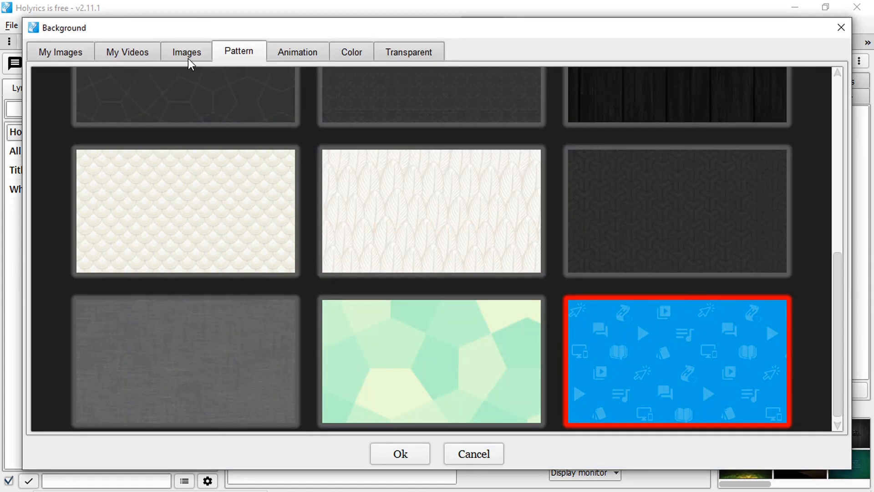
click(190, 55)
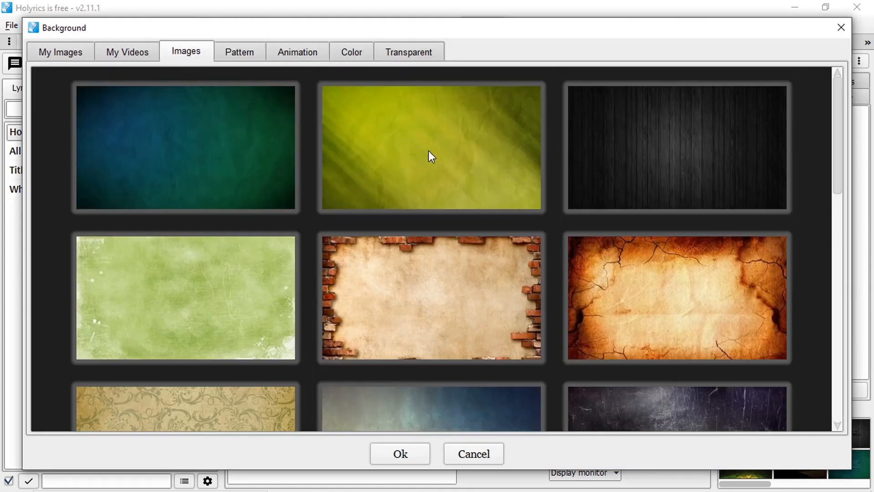
scroll(213, 127, down, 10)
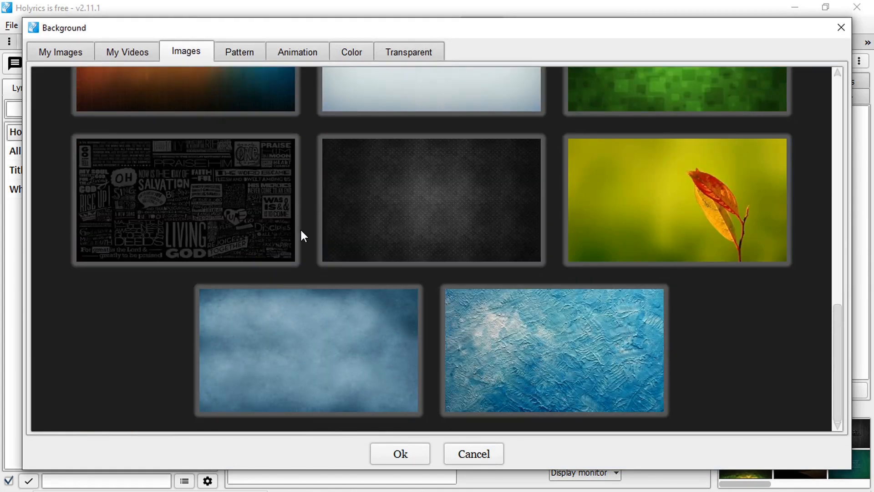
scroll(300, 228, up, 5)
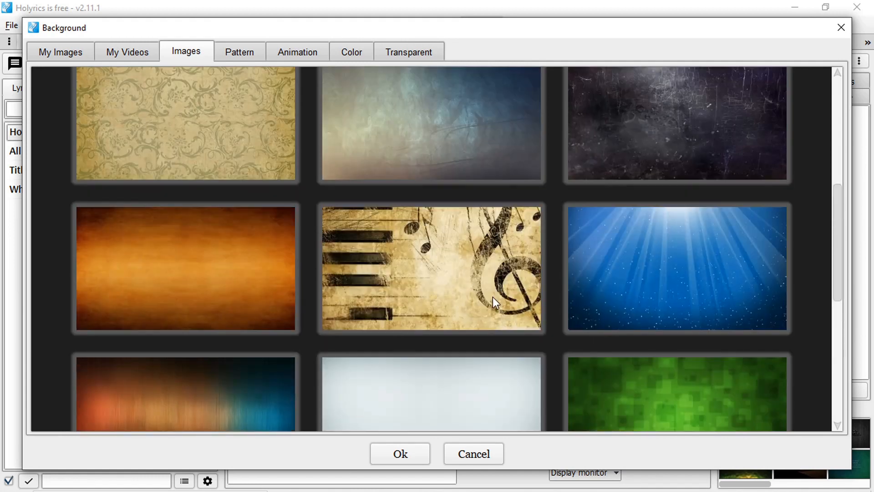
scroll(609, 291, up, 3)
click(644, 283)
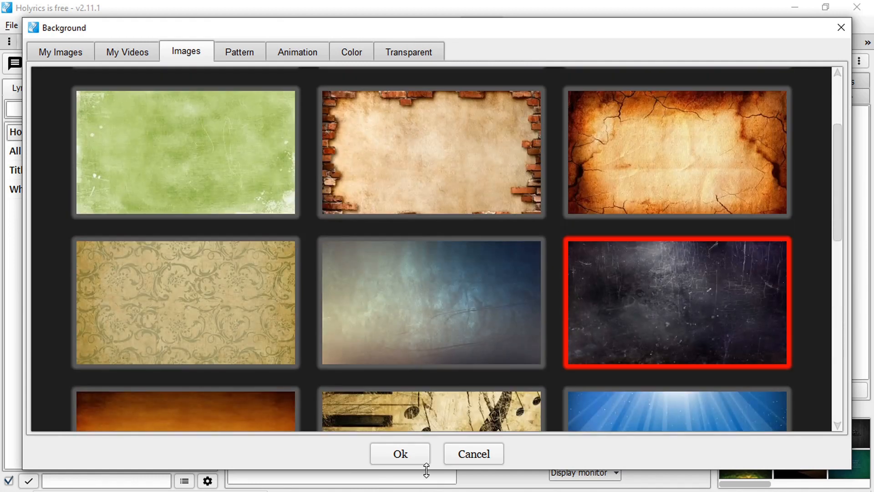
click(399, 455)
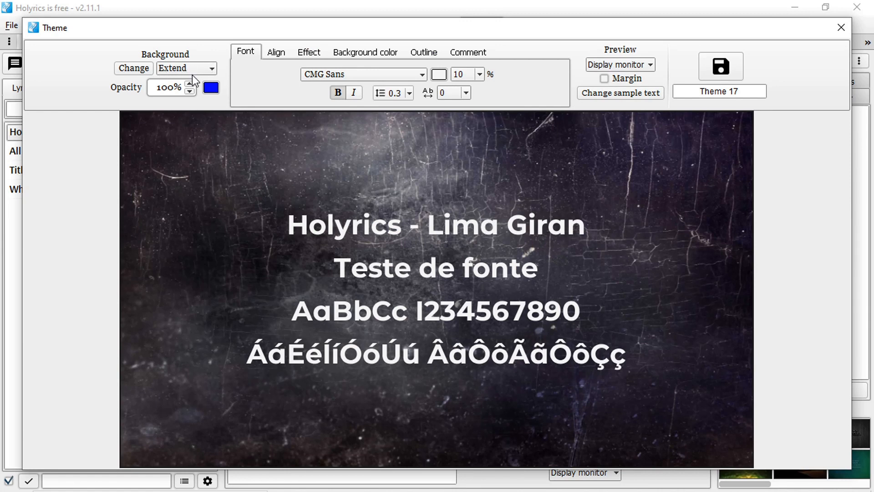
Step: Set the background image's scaling to Fill, try the Standard preview format and switch the preview to Widescreen
click(212, 69)
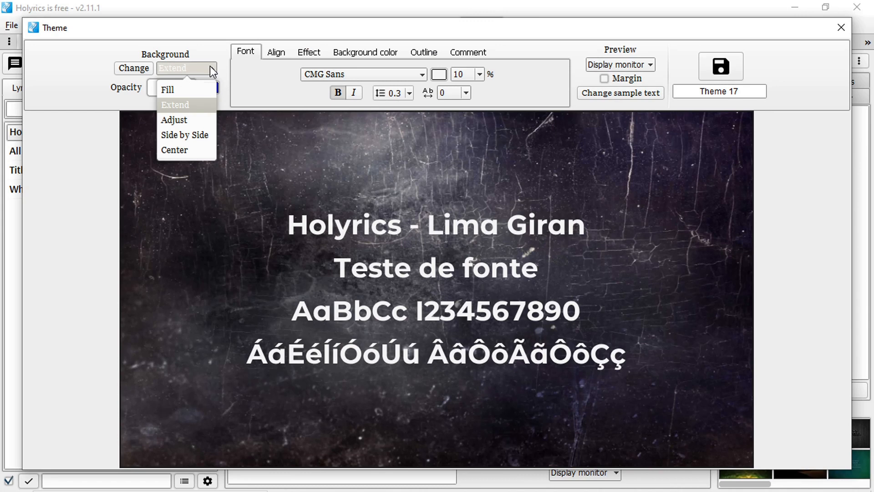
click(195, 94)
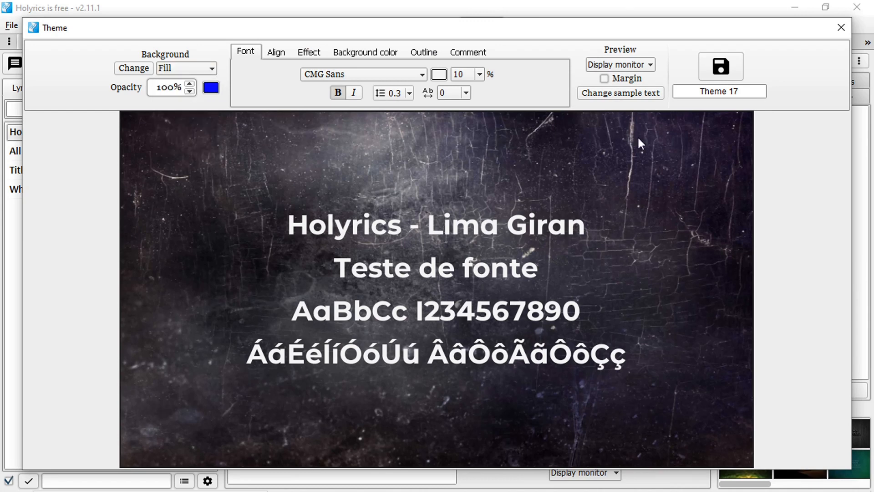
click(634, 67)
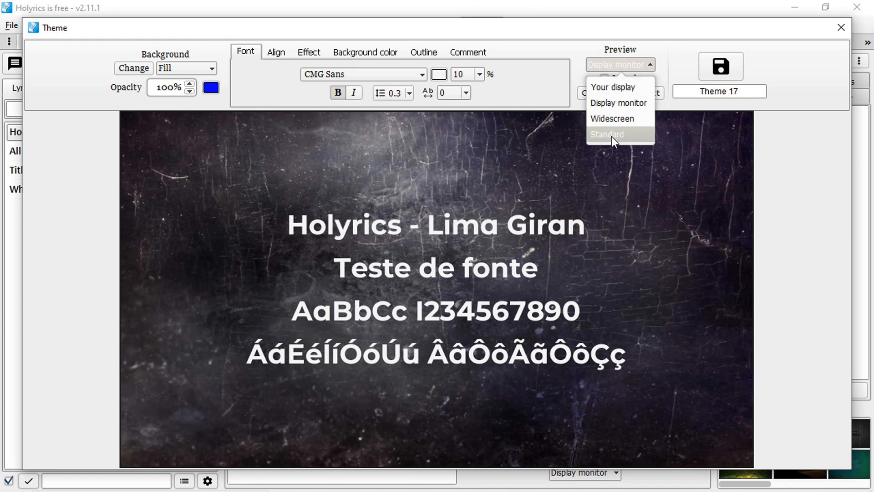
click(612, 135)
click(624, 69)
click(616, 119)
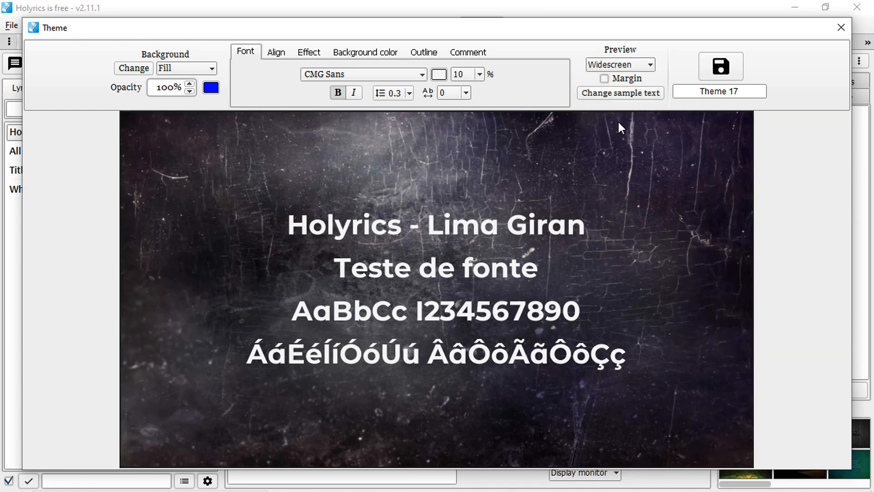
Step: Try the Extend, Adjust, Side by Side and Center scaling modes on the background image, and return to Fill
click(180, 68)
click(182, 103)
click(184, 68)
click(190, 120)
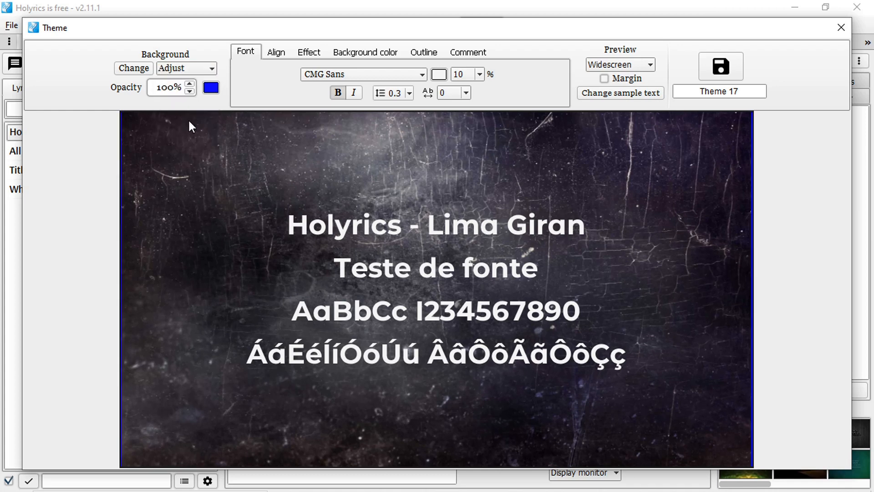
click(192, 69)
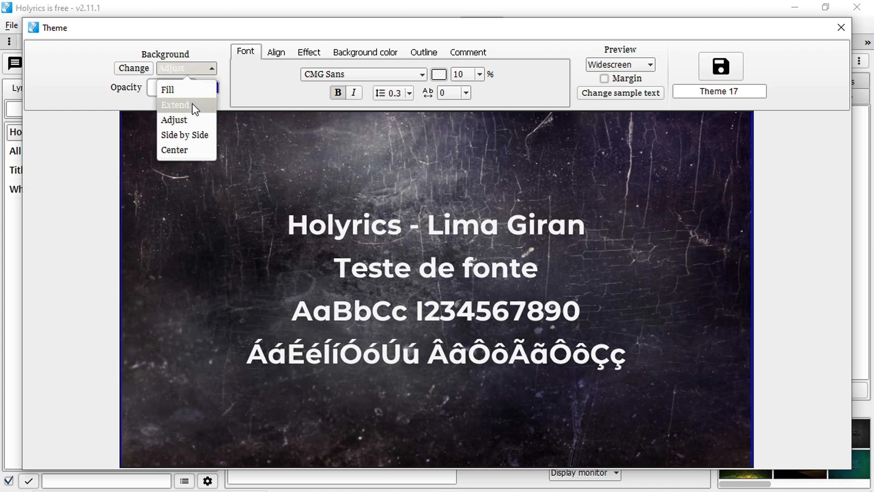
click(196, 133)
click(192, 73)
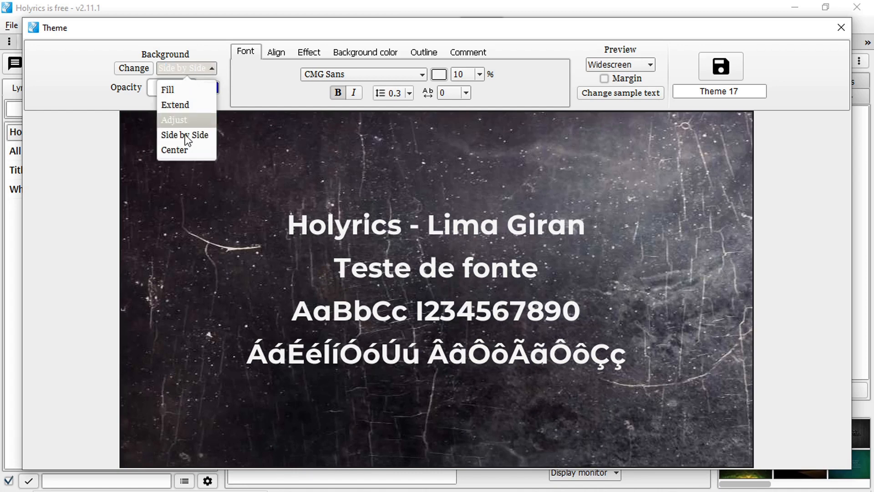
click(186, 150)
click(182, 72)
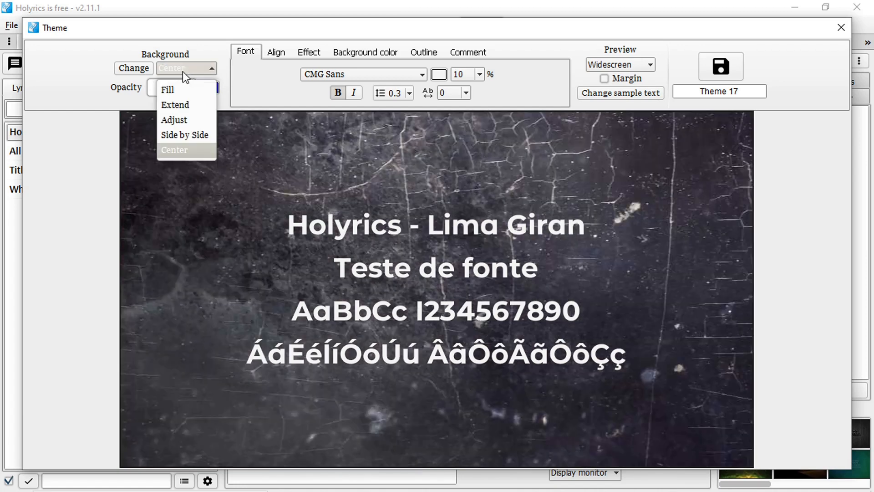
click(182, 90)
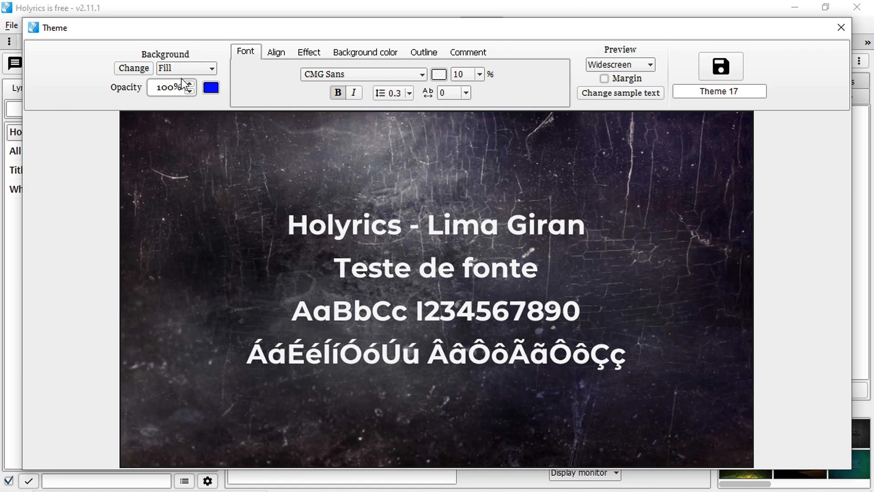
Step: Look through the personal image and video backgrounds and delete the image "unnamed" from the personal images
click(131, 68)
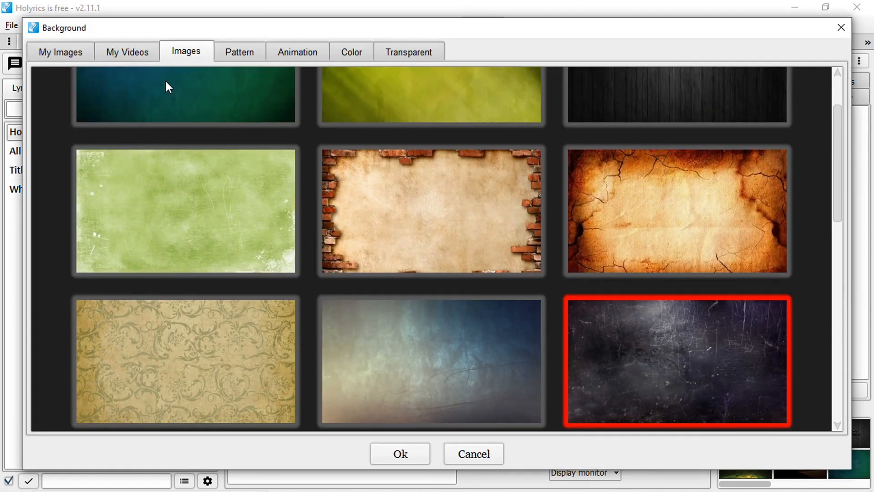
click(140, 53)
click(68, 54)
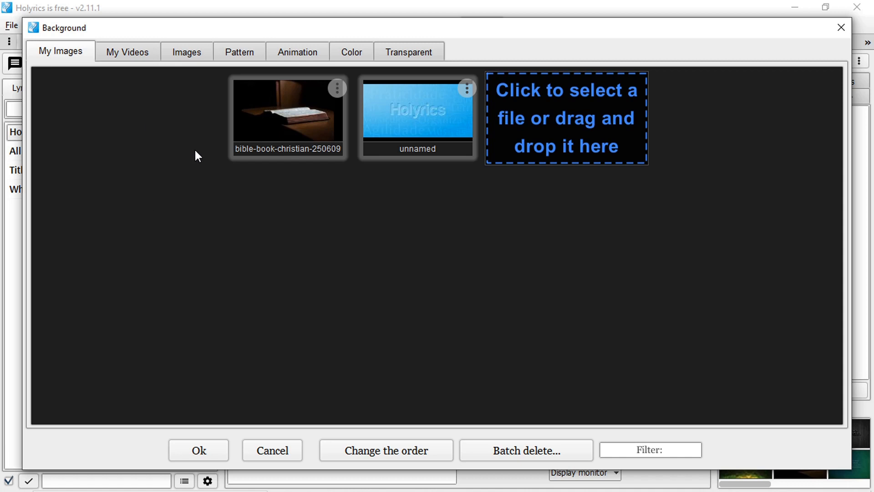
click(103, 54)
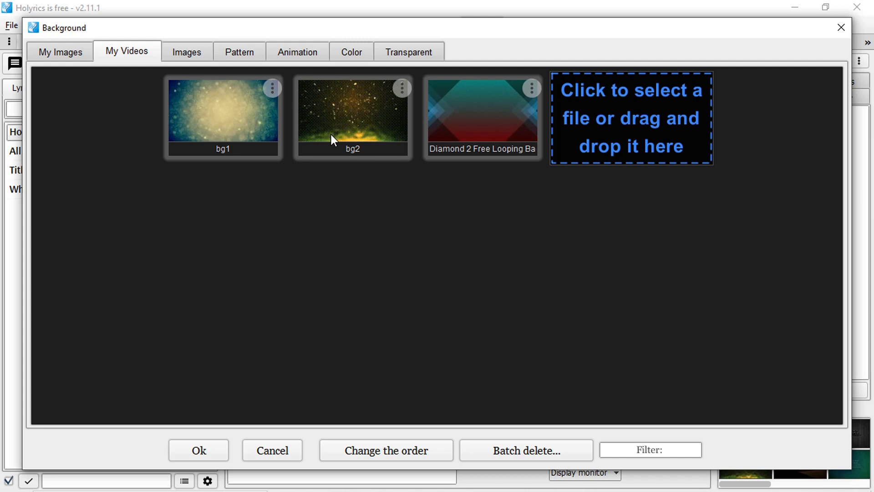
click(52, 54)
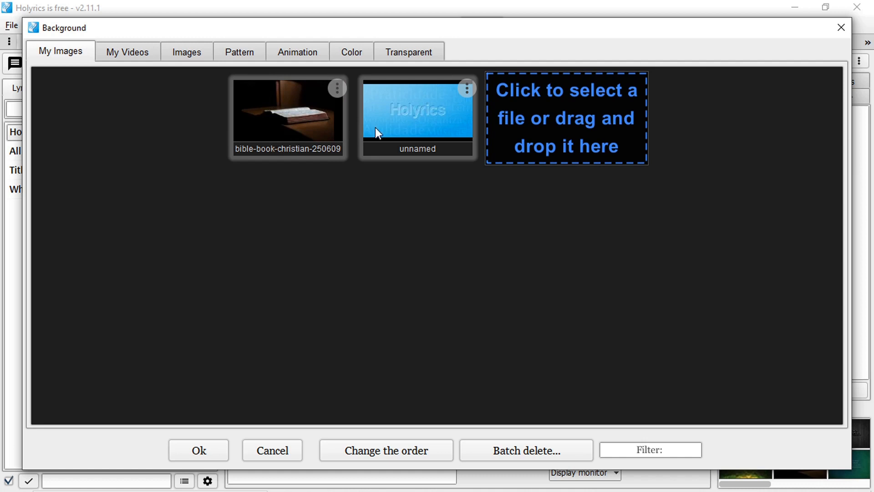
click(466, 89)
click(443, 160)
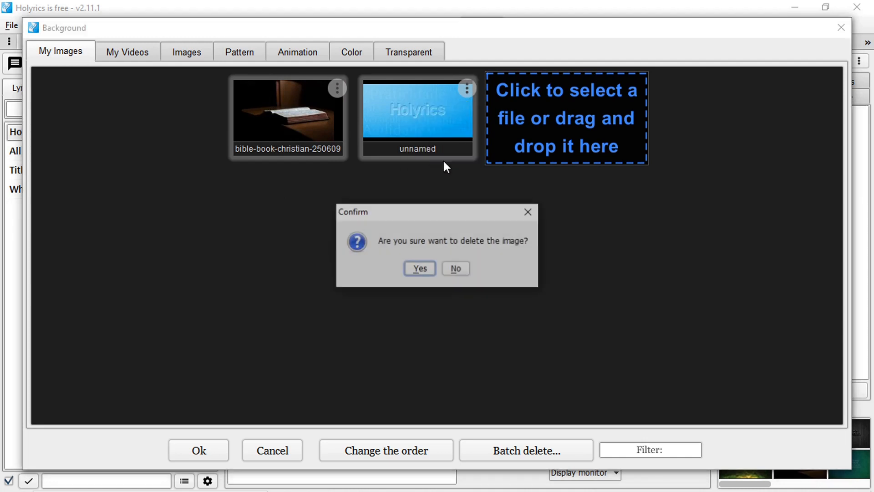
click(406, 269)
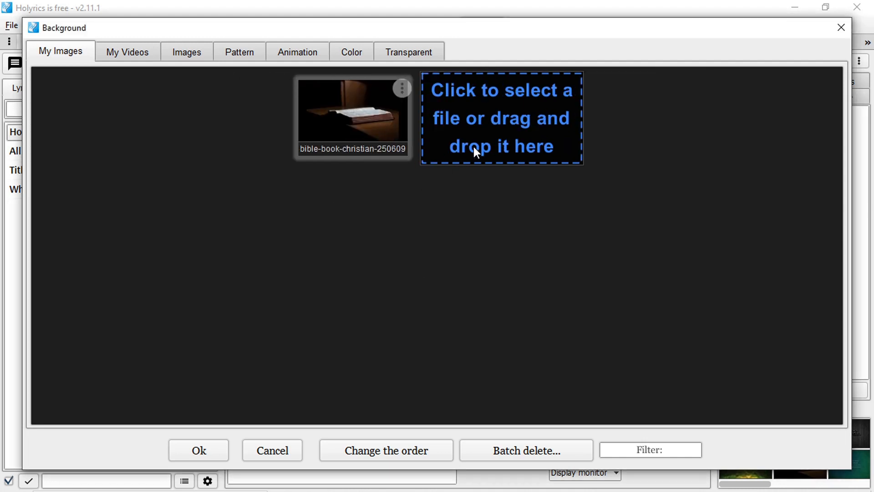
Step: Import unnamed.png from the Pictures folder into the personal images and apply it as the theme's background
click(473, 130)
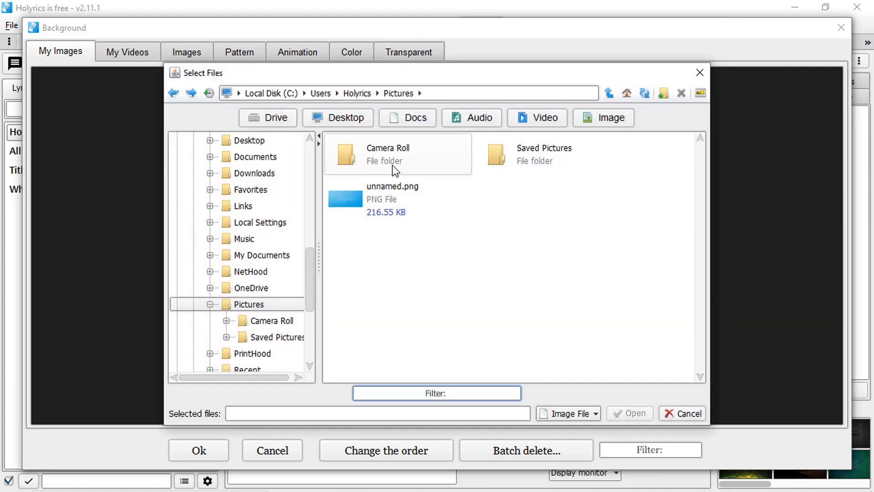
mouse_move(305, 286)
mouse_down()
mouse_move(309, 248)
mouse_move(308, 288)
mouse_up()
click(403, 198)
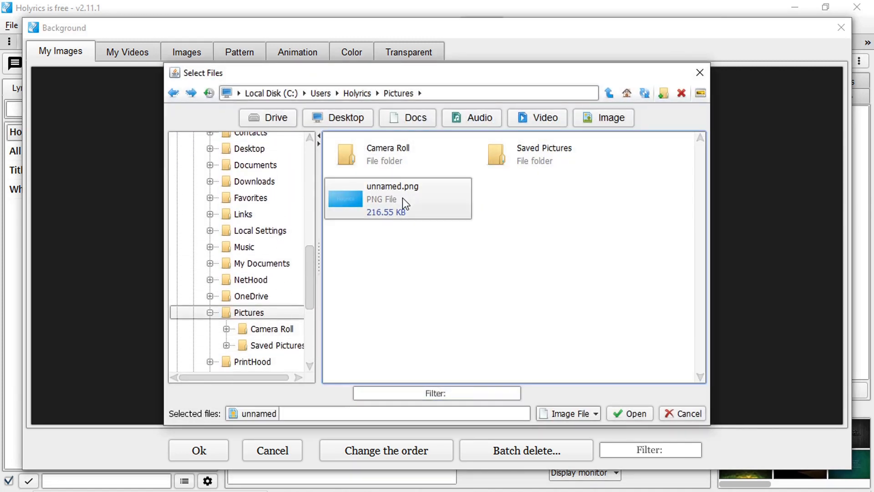
click(632, 415)
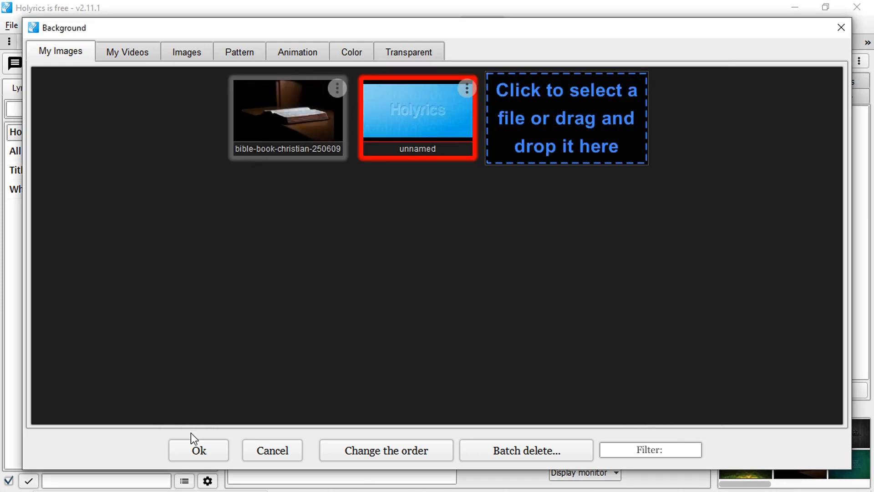
click(195, 448)
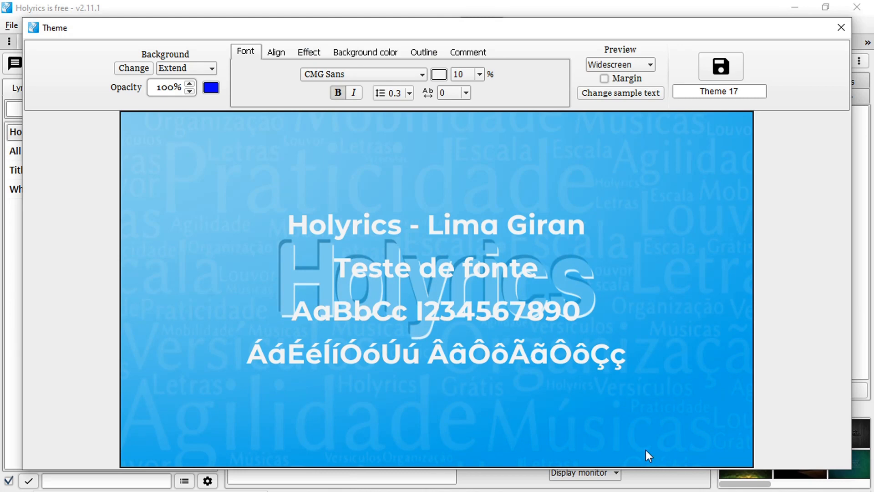
Step: Browse for a video file to import without adding one, and apply the personal video bg1 as the theme's background
click(179, 72)
click(136, 71)
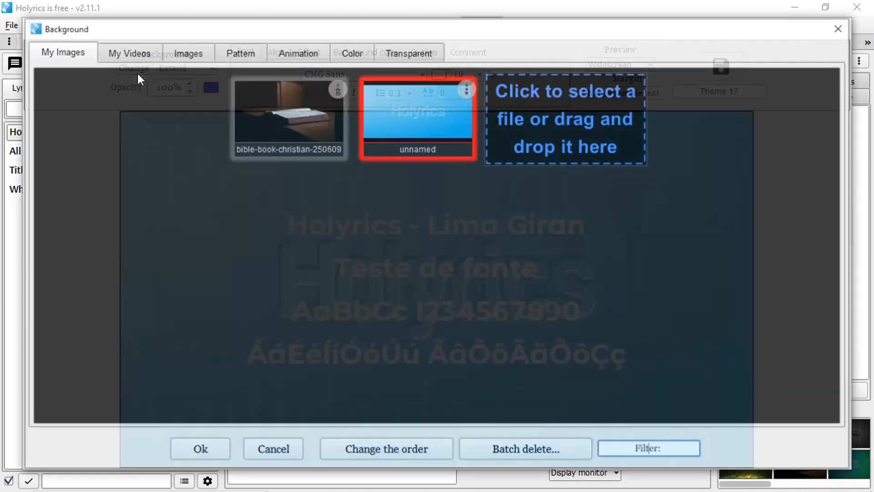
click(127, 54)
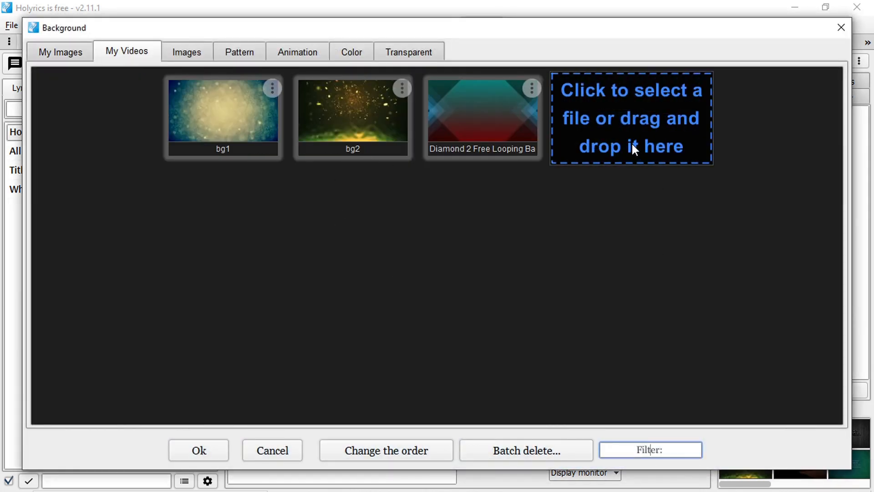
click(622, 121)
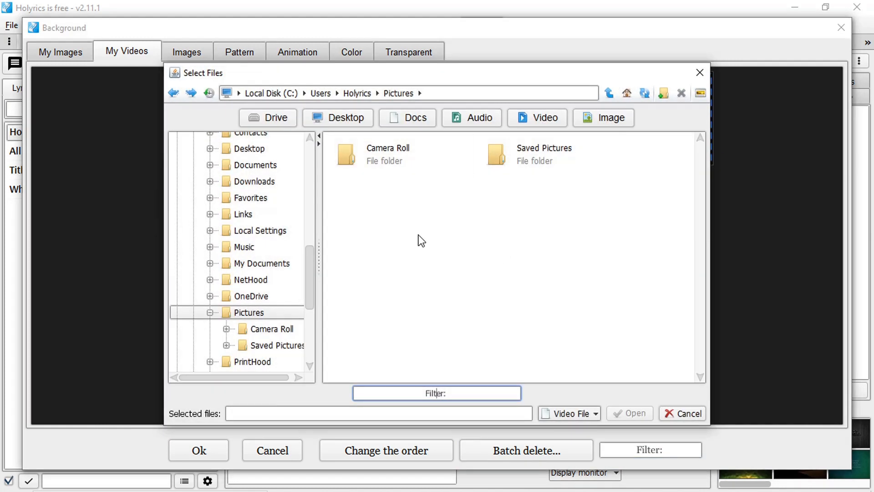
click(690, 413)
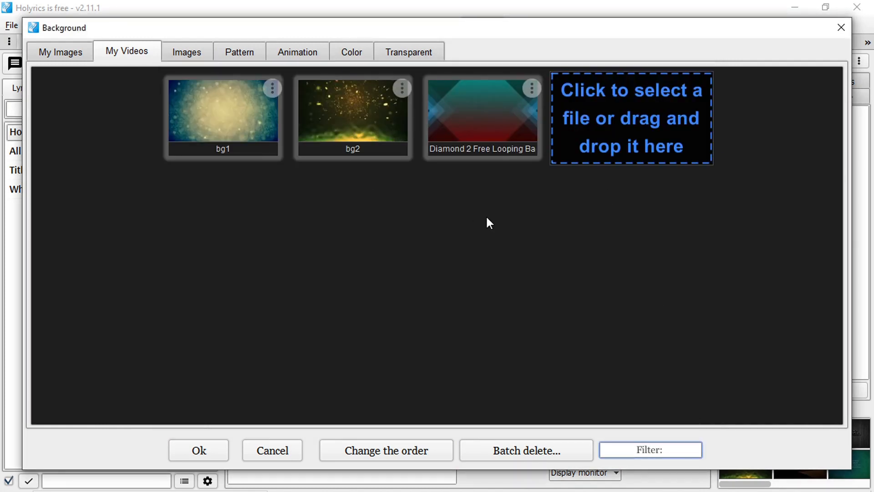
click(246, 112)
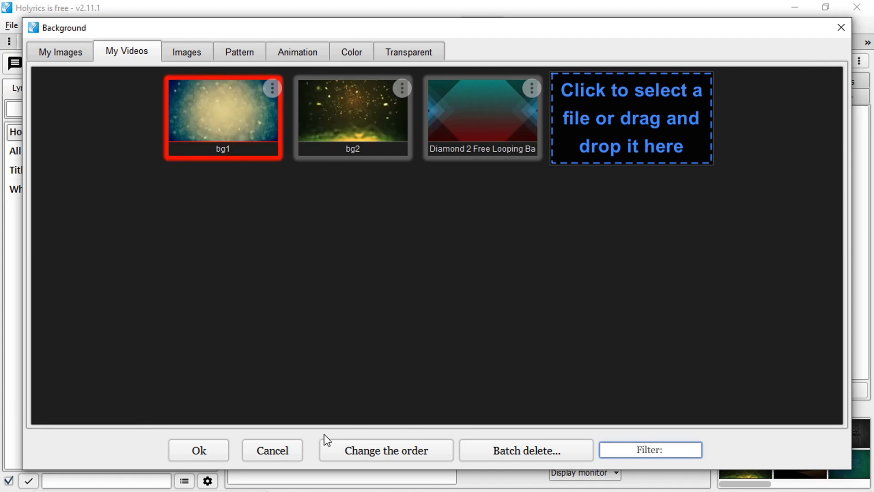
click(217, 447)
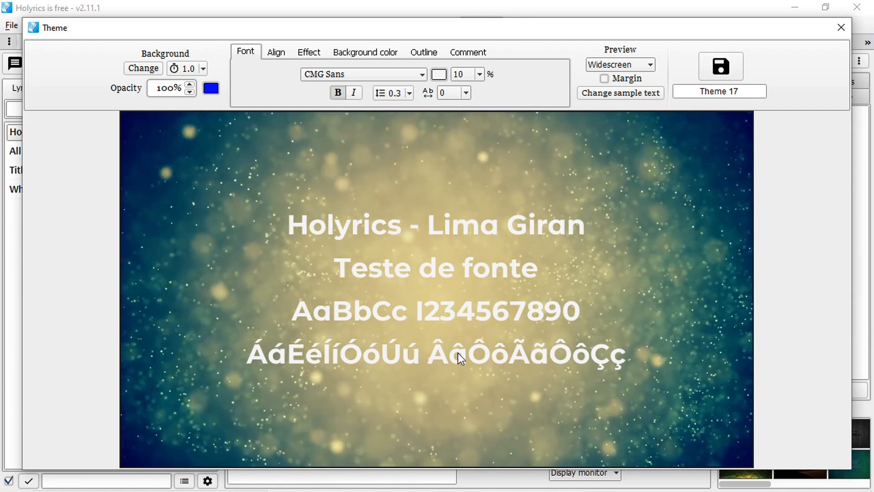
Step: Set the color used behind the background's opacity to black (#000000)
click(202, 69)
click(211, 89)
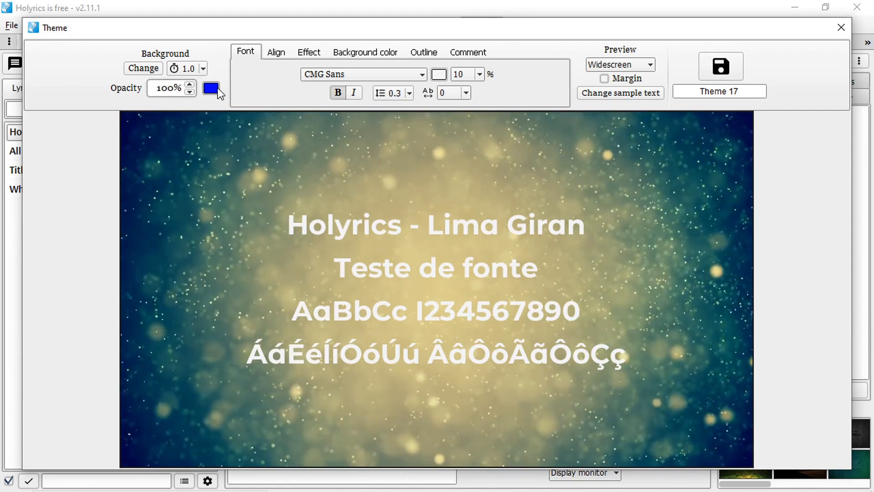
click(211, 88)
drag(373, 199, 308, 330)
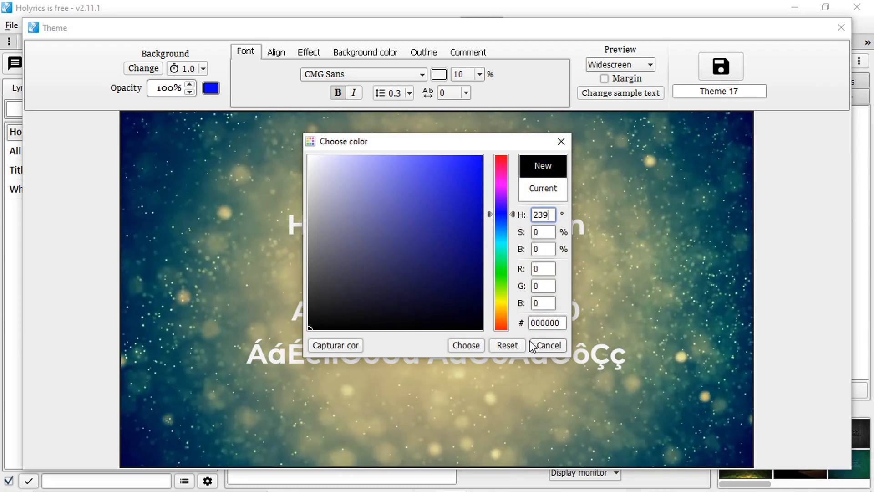
click(477, 345)
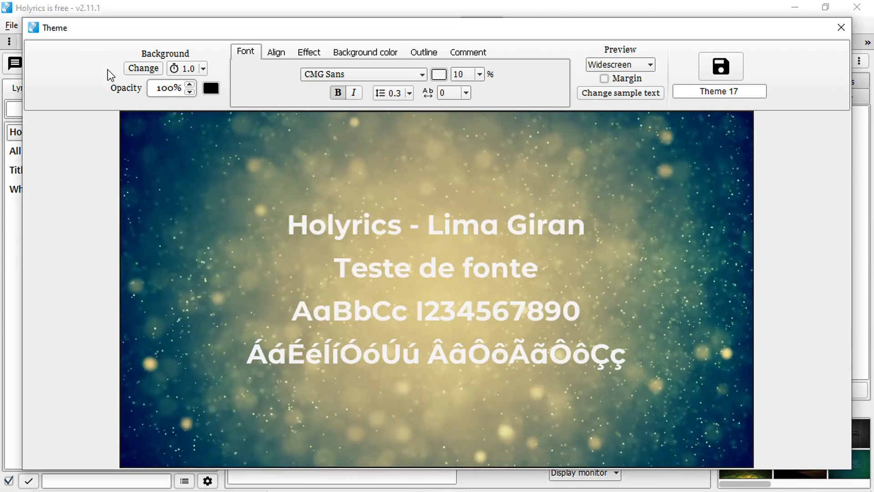
Step: Try a lower opacity for the video background, including 65%, and return it to 100%
click(190, 91)
click(190, 92)
click(190, 92)
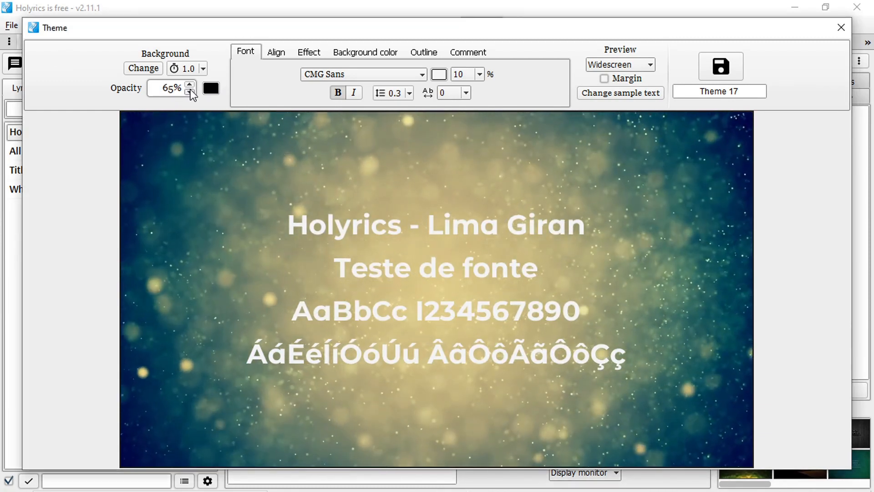
click(190, 85)
click(190, 85)
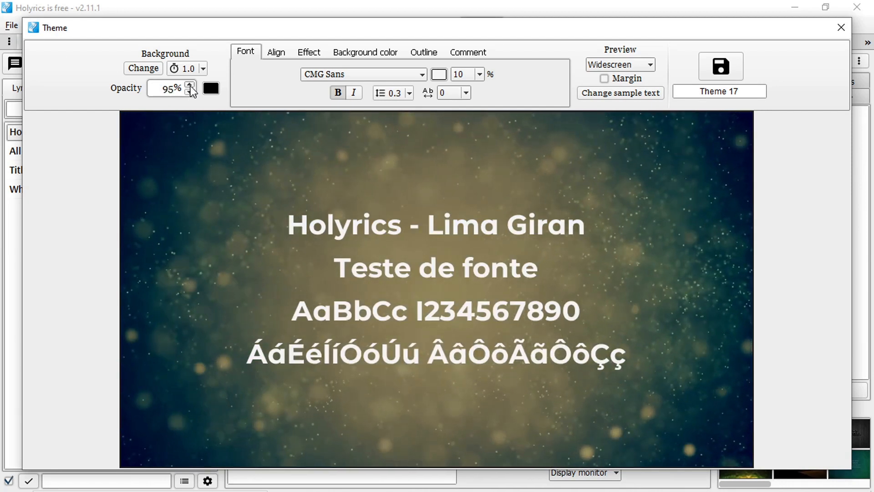
click(190, 84)
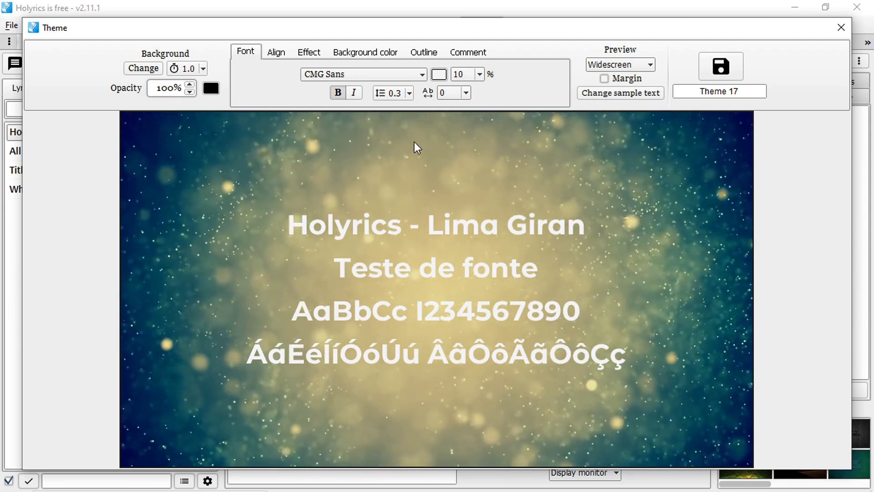
Step: Look through the fonts available for the theme text without choosing a different one
click(422, 76)
drag(463, 123, 458, 105)
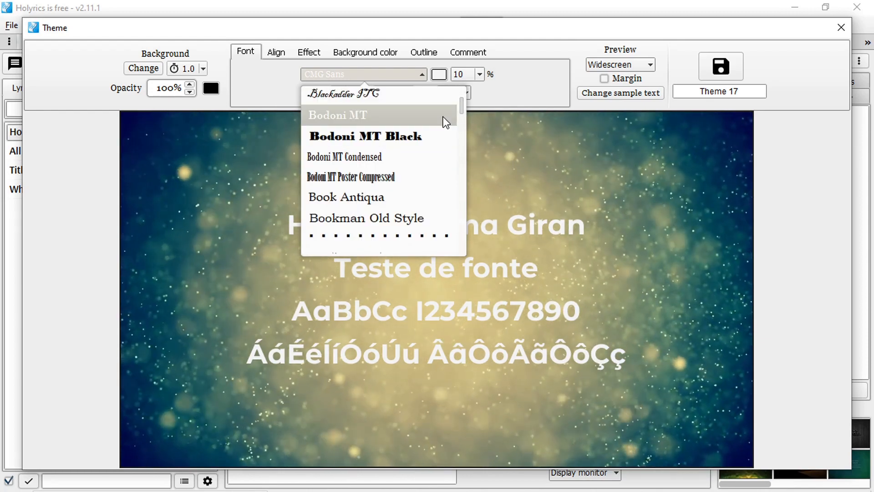
drag(464, 108, 455, 189)
click(265, 82)
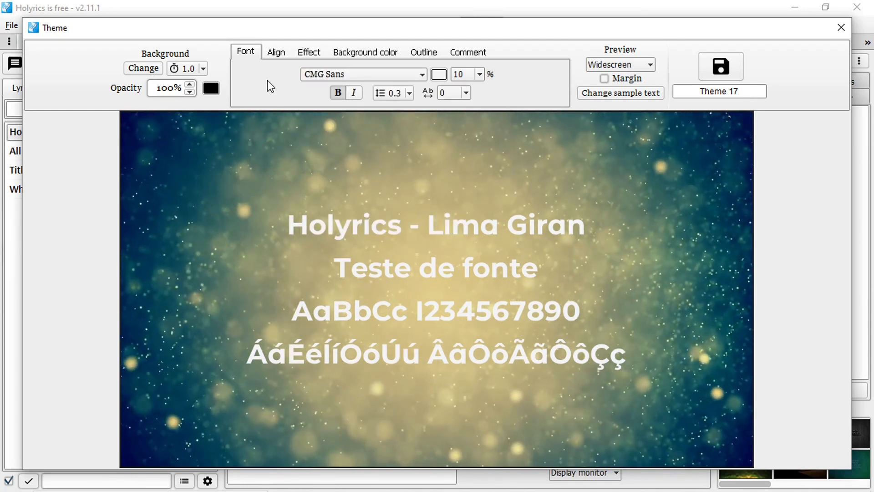
Step: Set the theme text's font color to black (#000000)
click(440, 75)
click(303, 328)
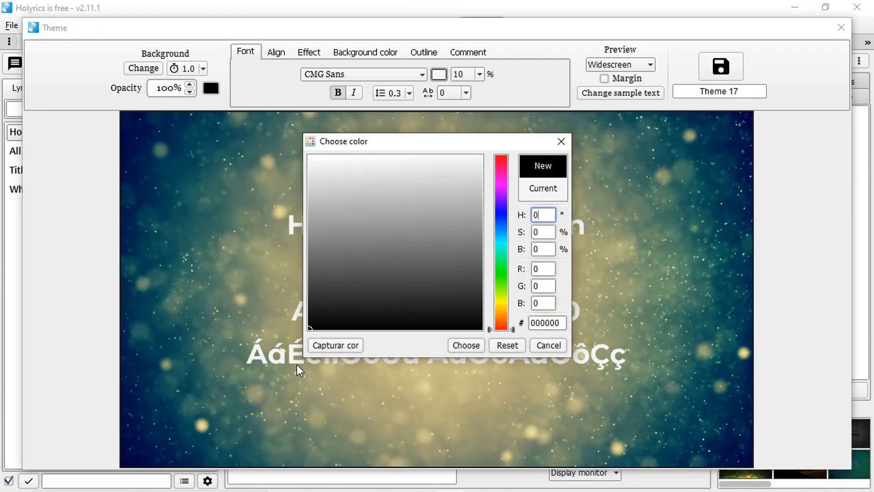
click(476, 344)
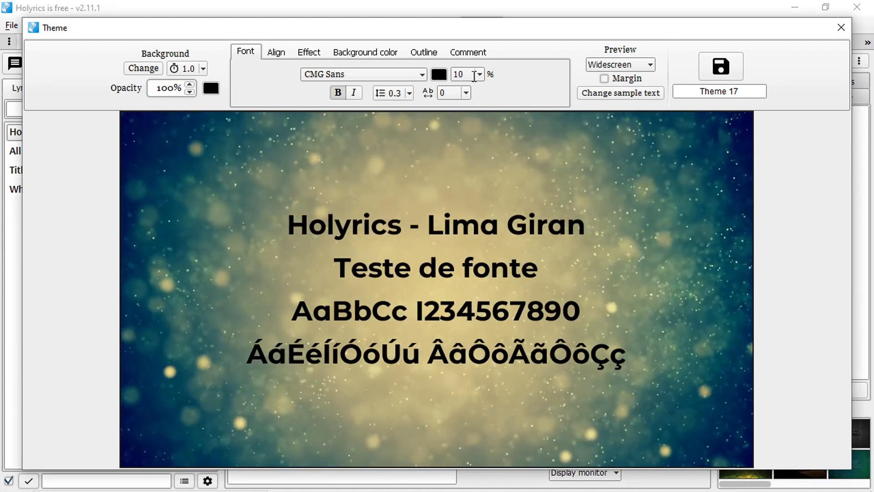
Step: Turn off bold for the theme text, and switch italic on and off again
click(338, 94)
click(354, 93)
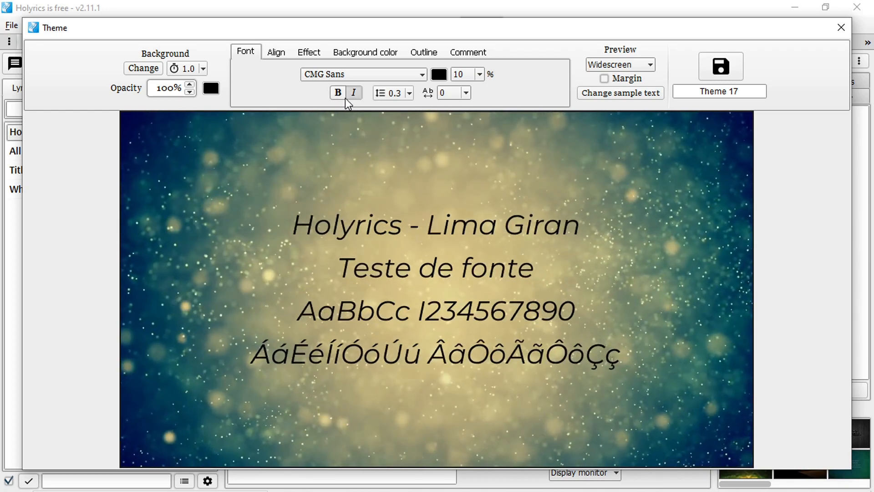
click(356, 95)
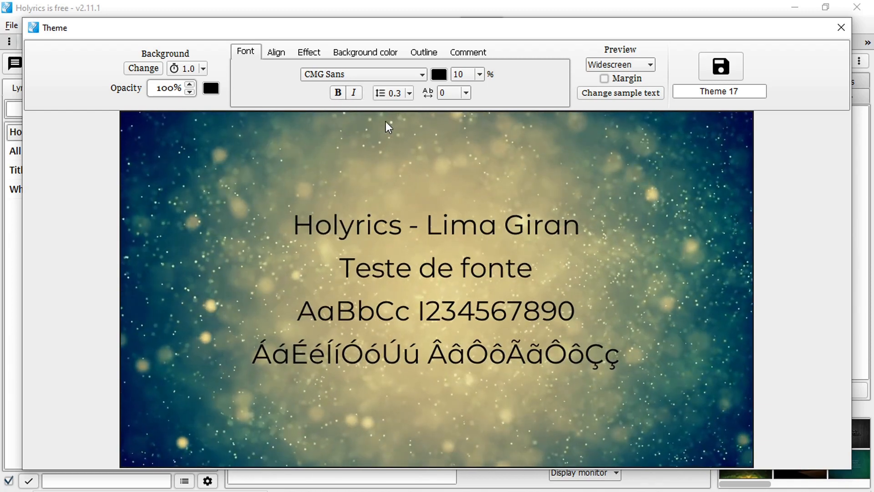
Step: Try line spacings of 0.0, 0.1 and 1.0 on the theme text, and return the spacing to 0.3
click(410, 93)
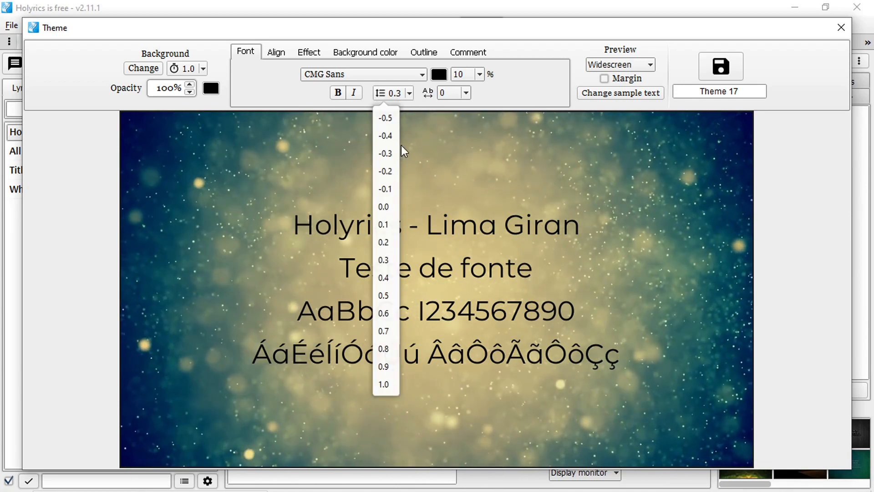
click(353, 240)
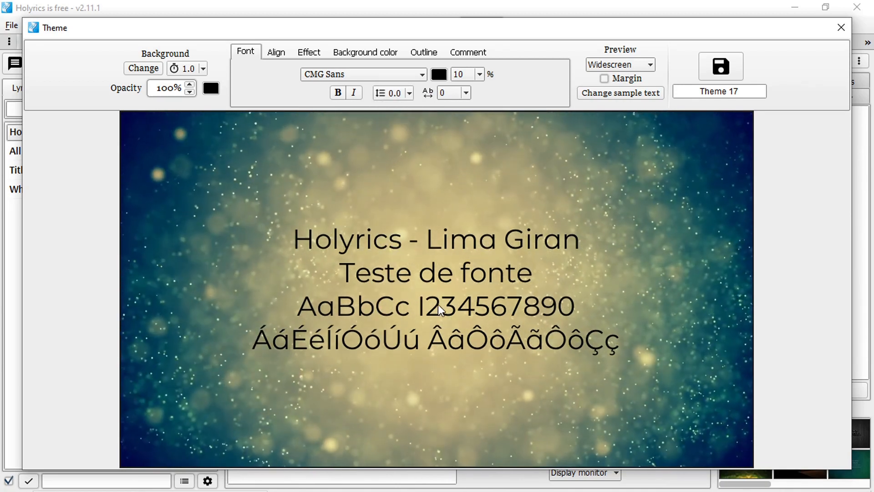
click(408, 95)
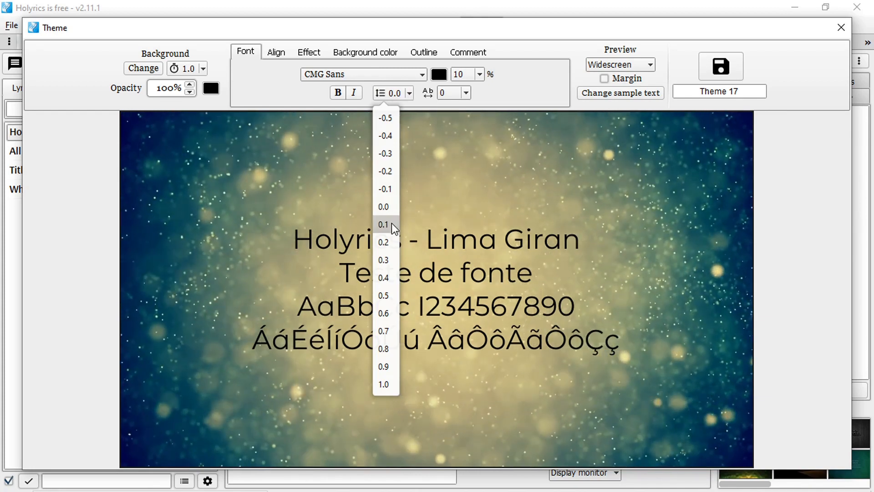
click(391, 223)
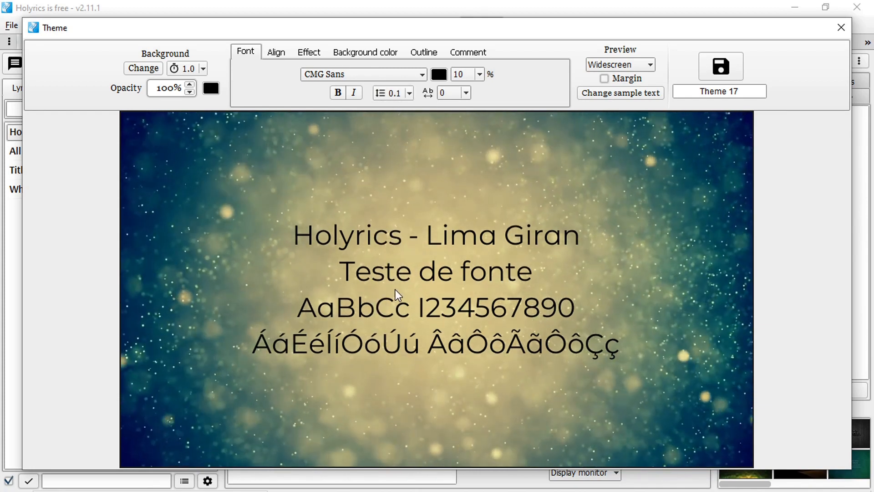
click(409, 93)
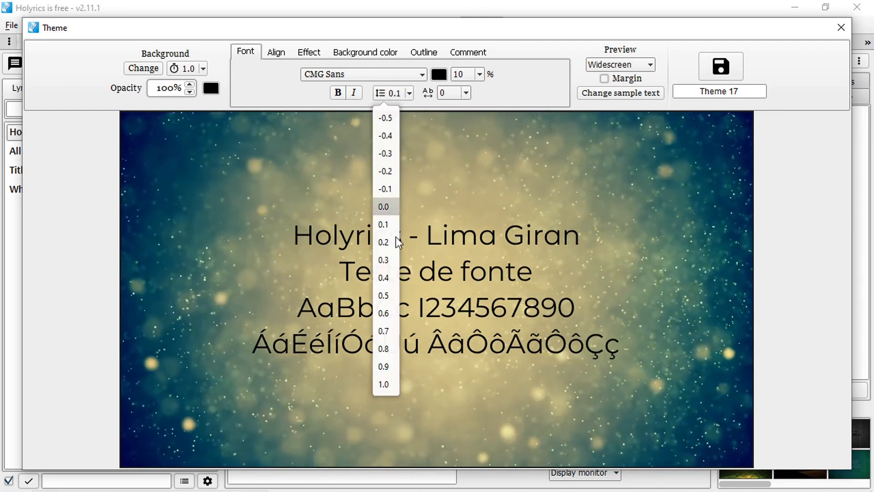
click(387, 385)
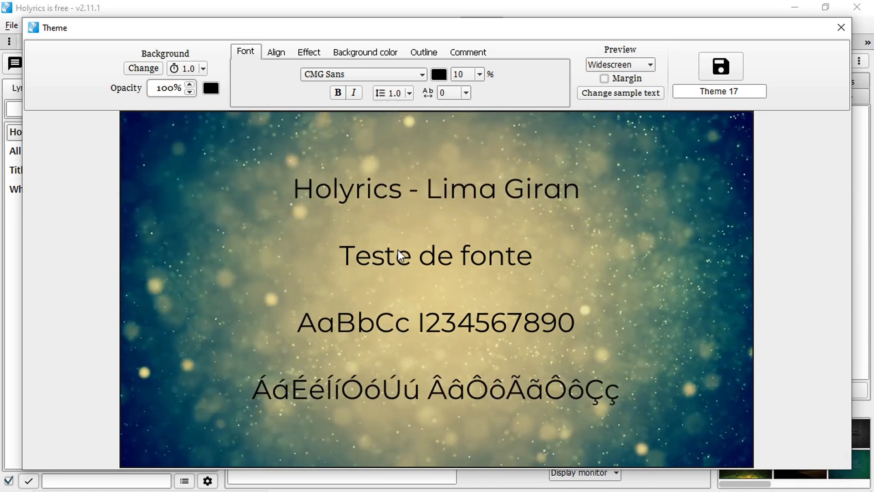
click(409, 94)
click(384, 206)
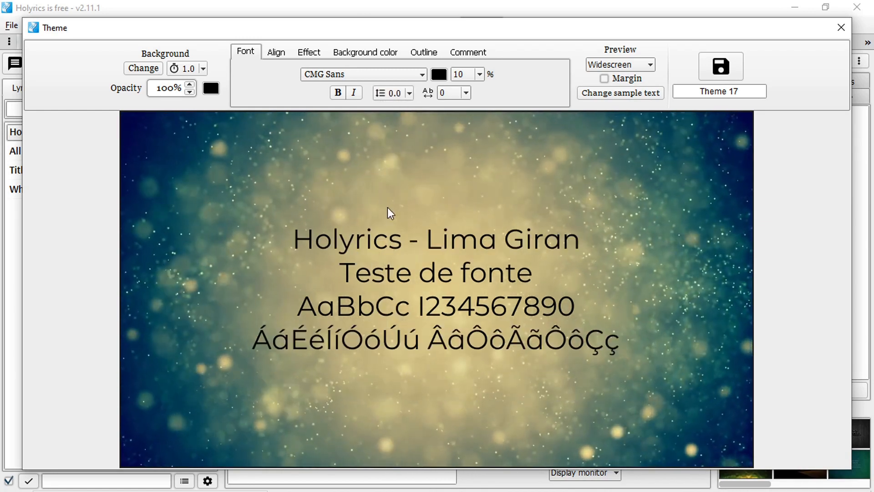
click(409, 93)
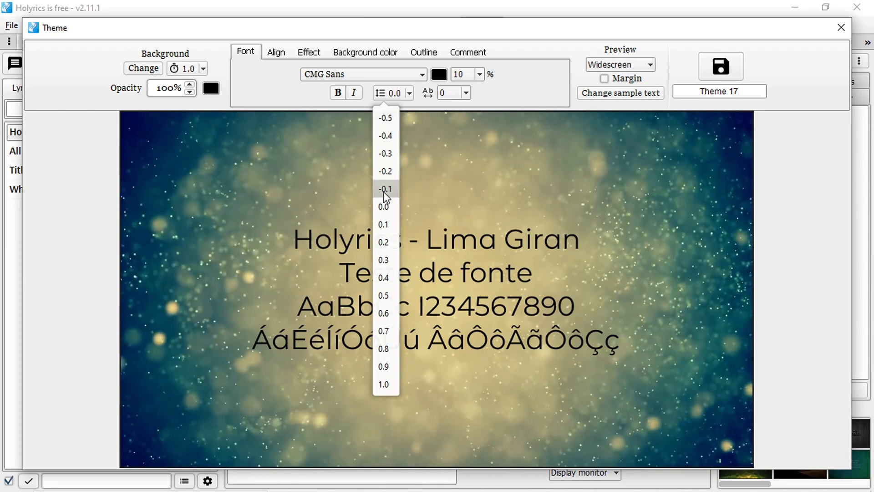
click(387, 258)
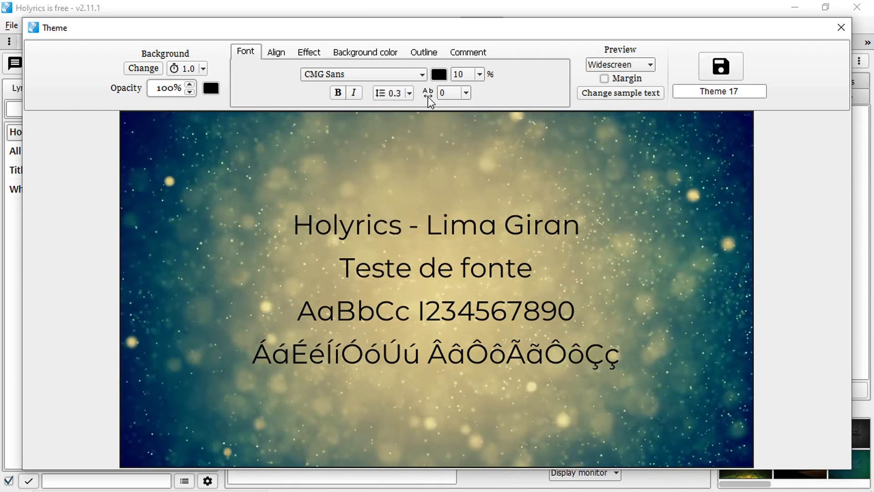
Step: Try letter spacings of 4 and 30 on the theme text, and return the spacing to 0
click(466, 94)
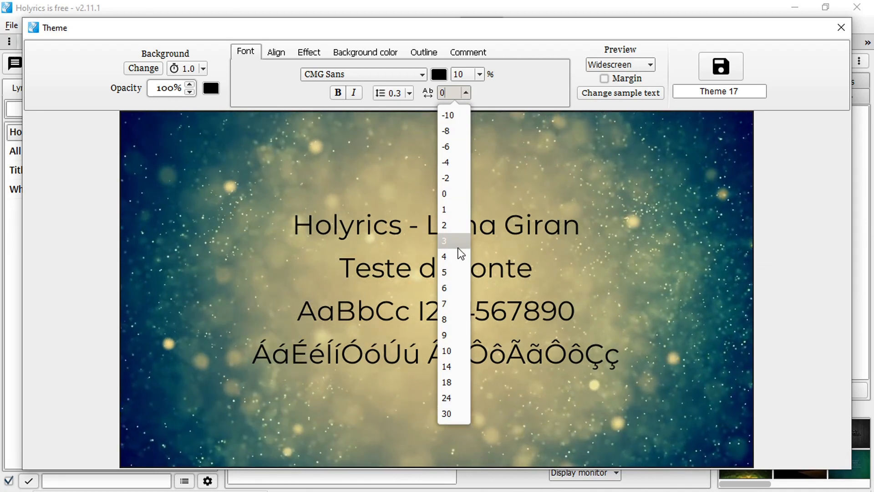
click(458, 256)
click(465, 93)
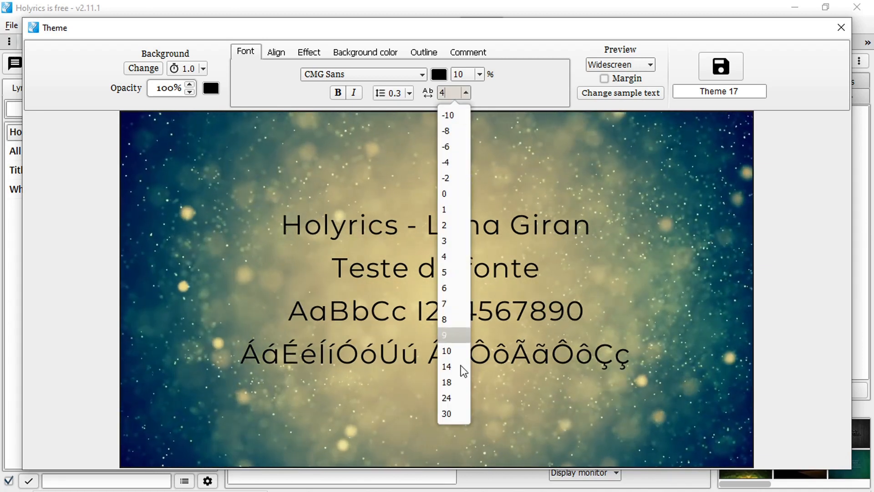
click(454, 415)
click(466, 92)
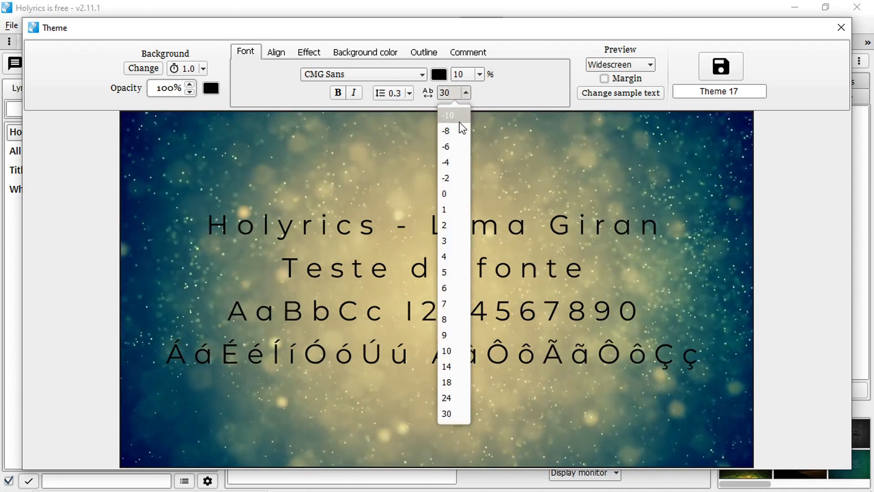
click(448, 196)
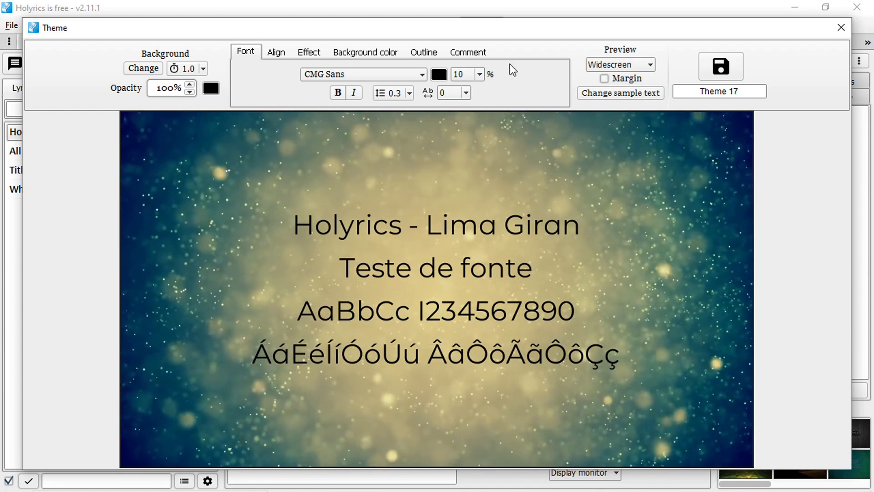
Step: Set the theme text's font size to 20%
click(480, 75)
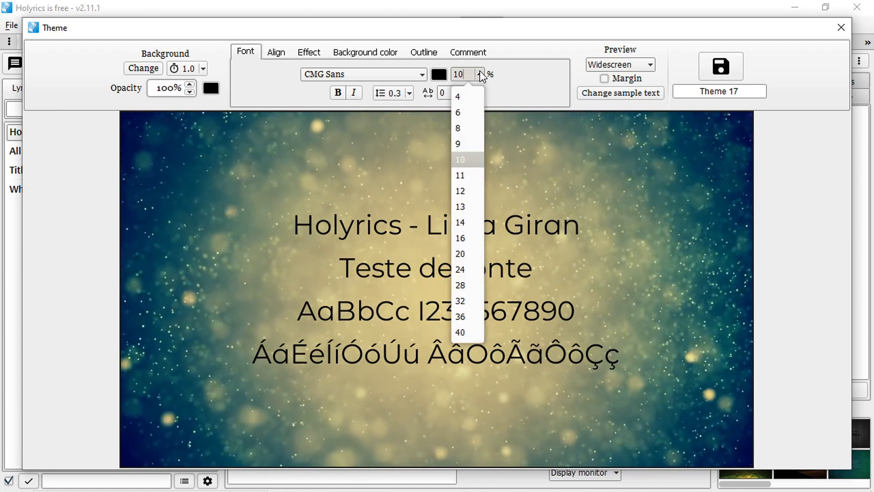
click(480, 73)
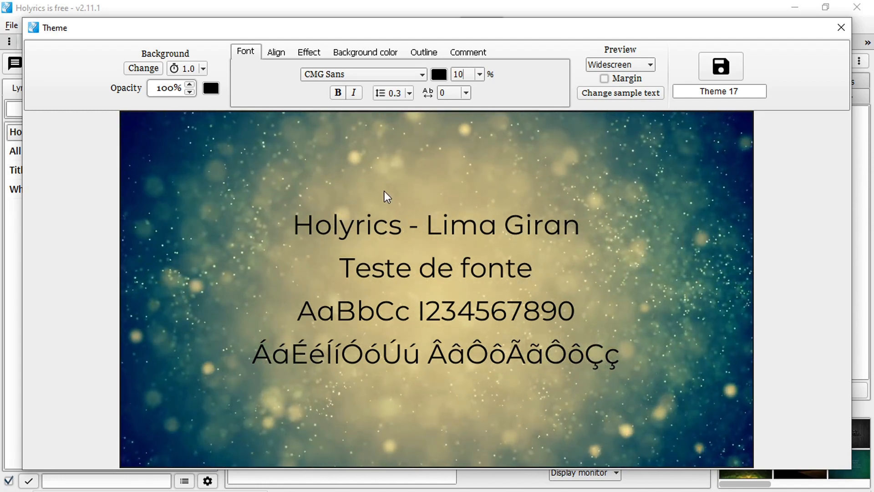
click(481, 73)
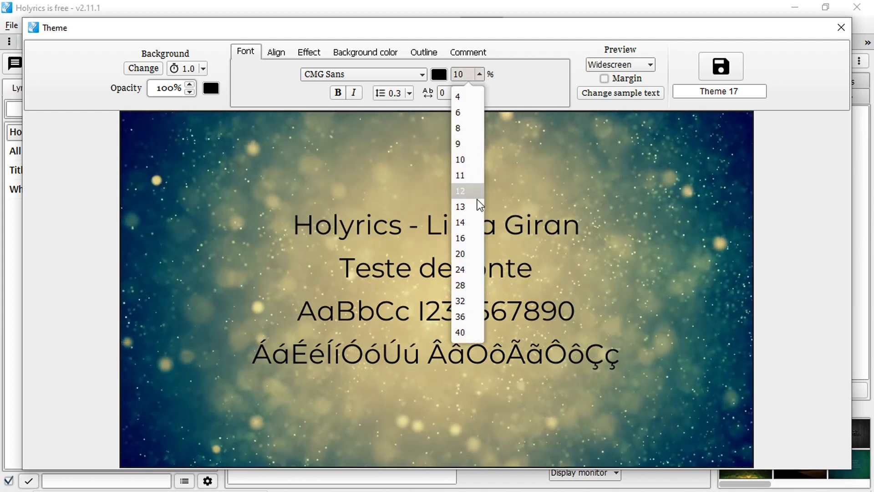
click(467, 255)
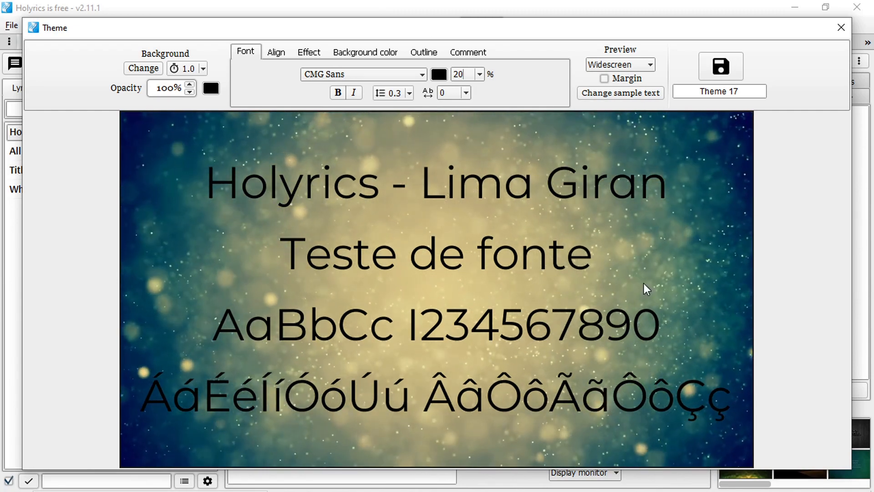
Step: Try a font size of 40% on the theme text, and preview it in the Standard format before returning to Widescreen
click(479, 74)
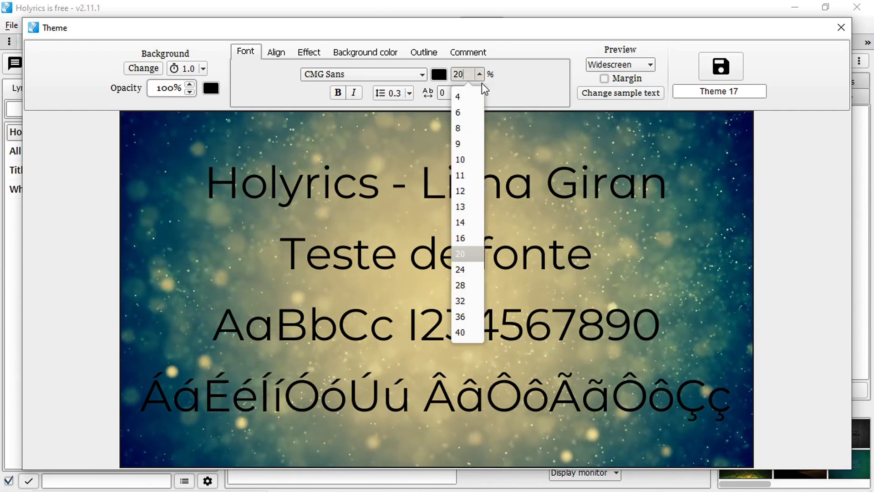
click(472, 332)
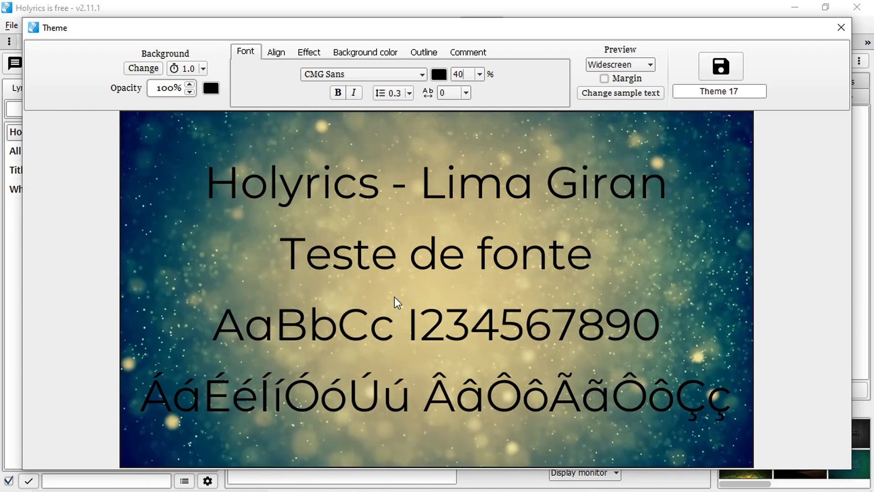
click(649, 65)
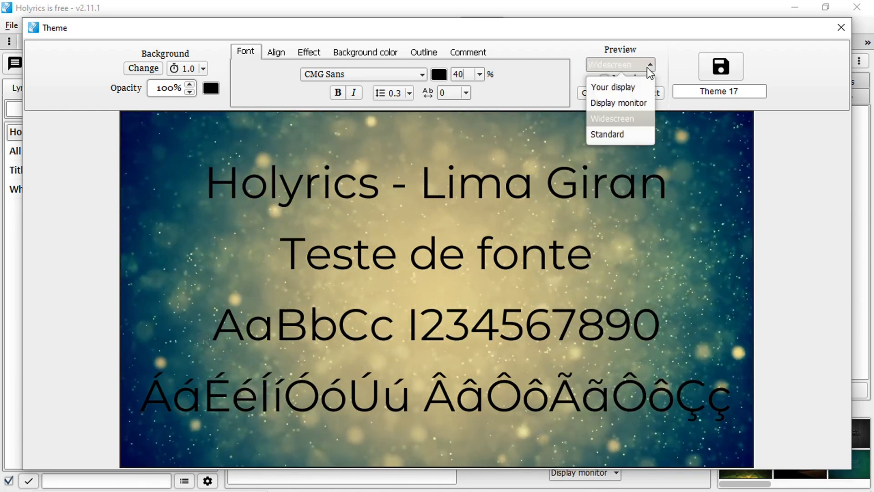
click(630, 135)
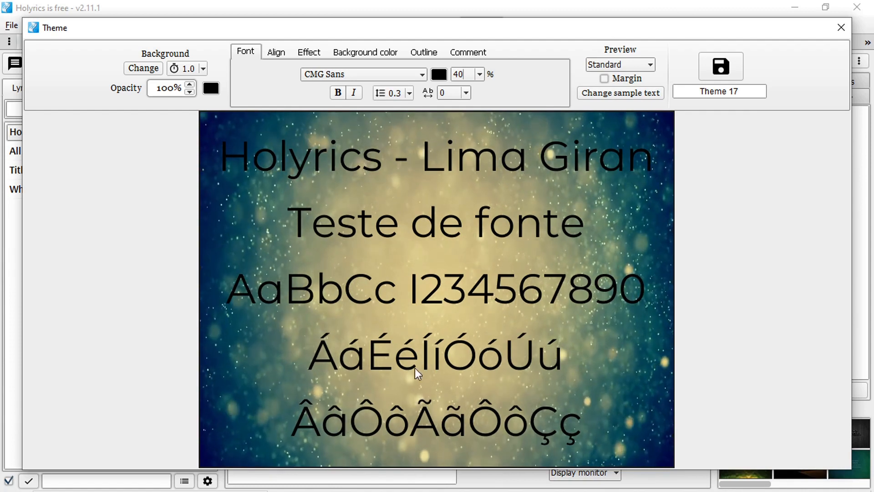
click(629, 64)
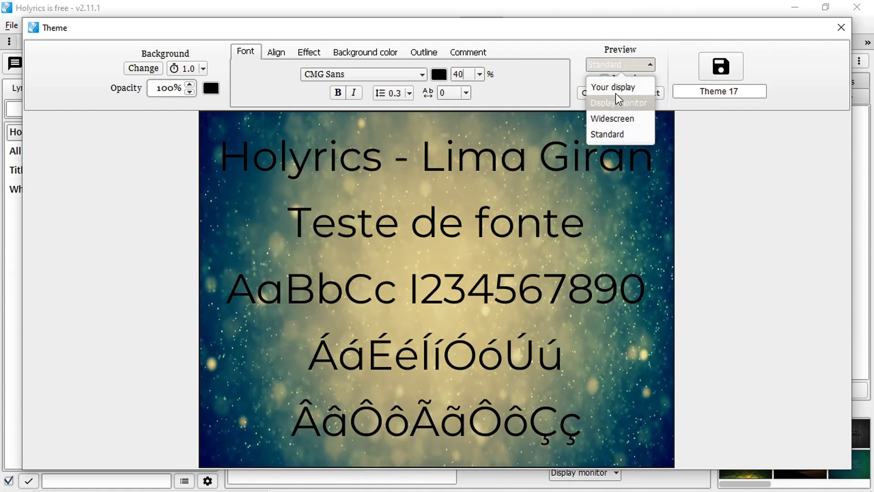
click(612, 119)
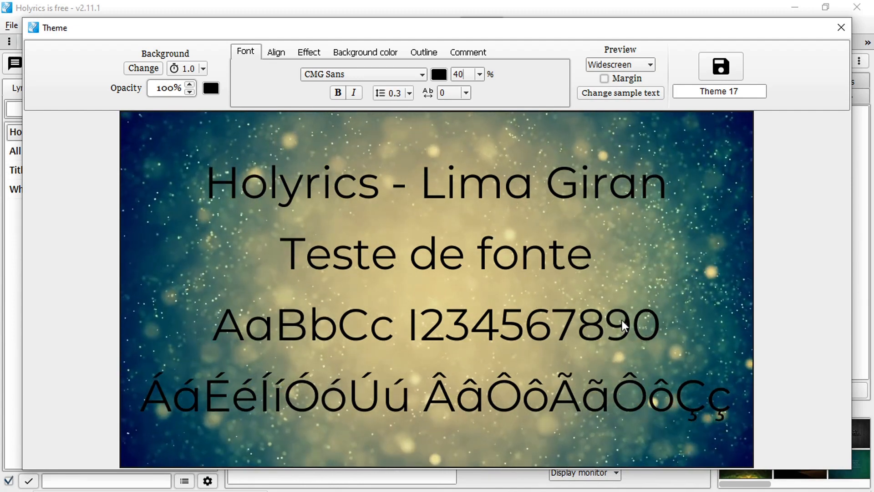
Step: Try a font size of 15% on the theme text, and settle on 10%
click(479, 75)
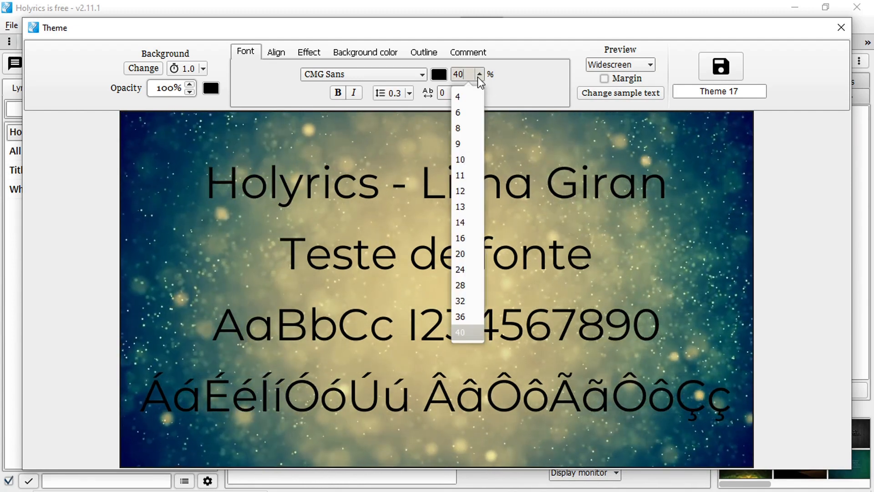
click(467, 226)
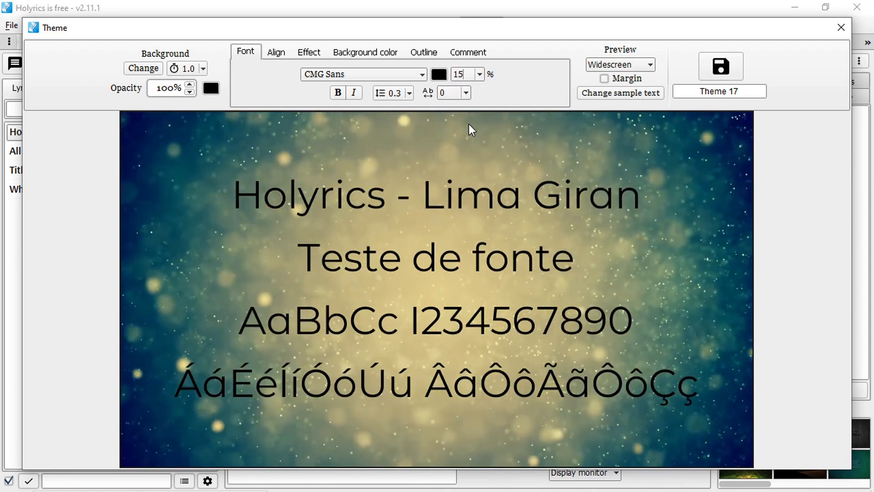
key(BackSpace)
text(0)
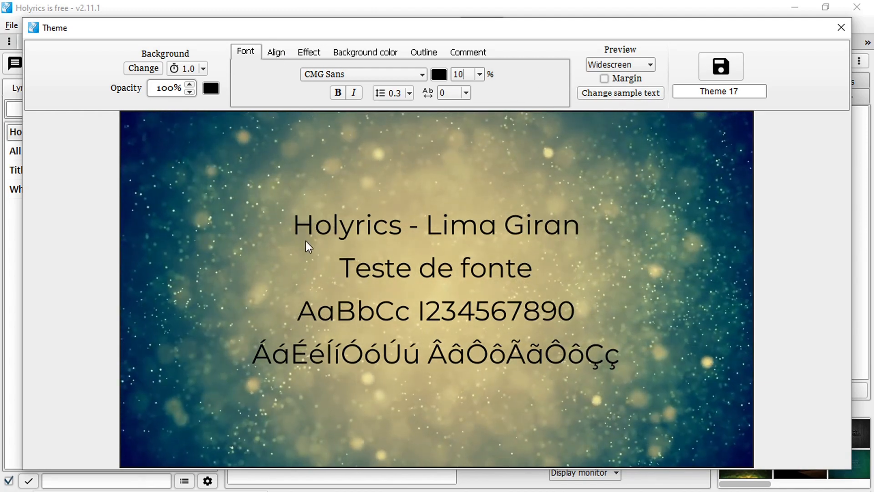
Step: Examine the preview's sample text in its editing dialog, comparing its lines with the theme preview, and accept it without edits
click(603, 94)
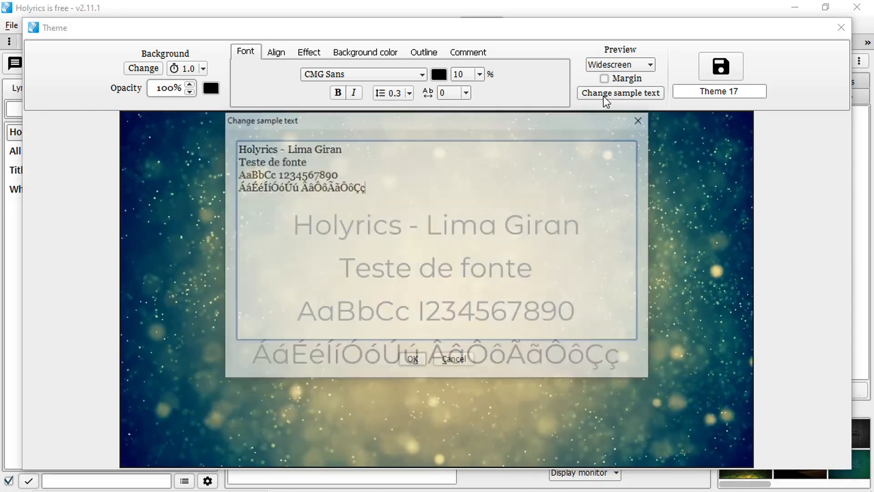
drag(415, 122, 610, 148)
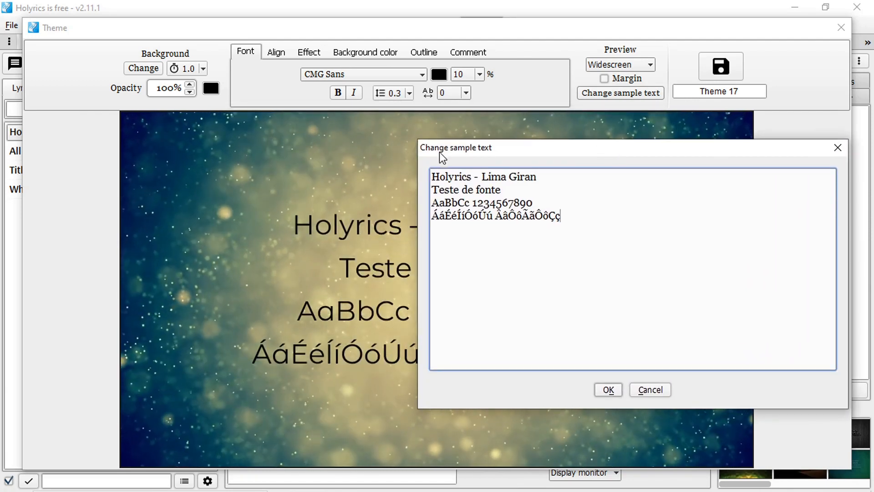
drag(440, 152, 559, 149)
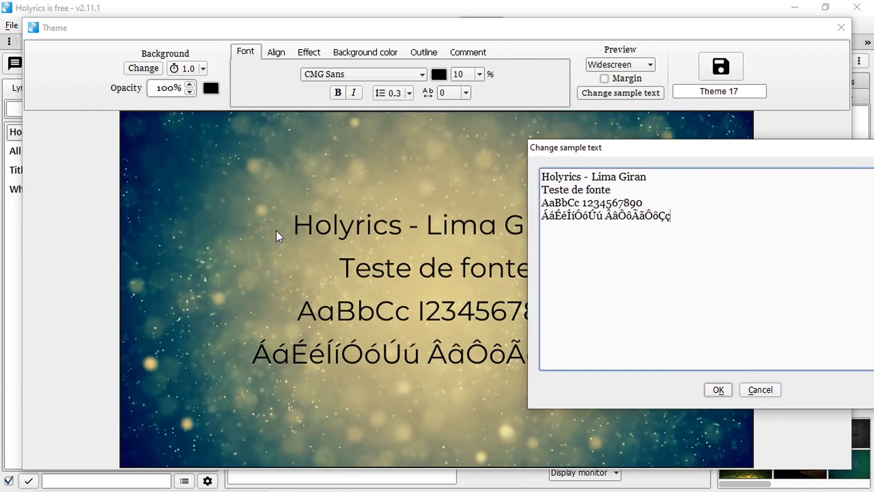
drag(565, 151, 642, 162)
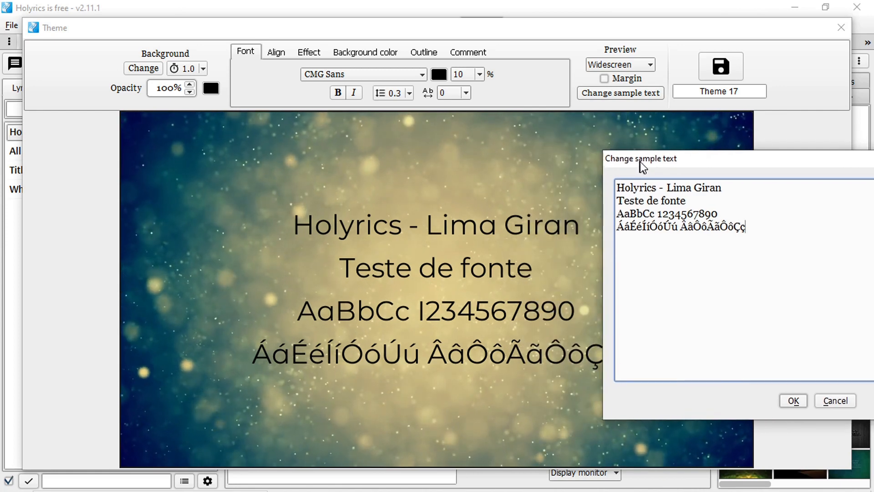
drag(767, 226, 607, 187)
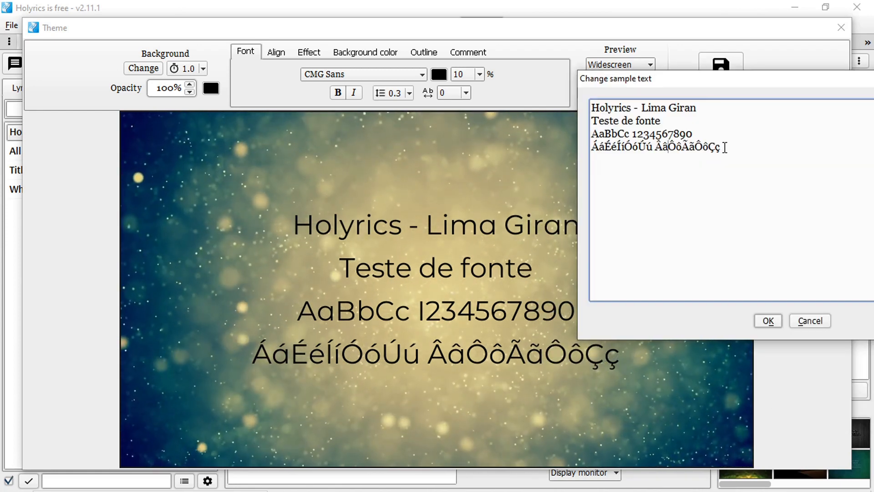
drag(724, 149, 593, 154)
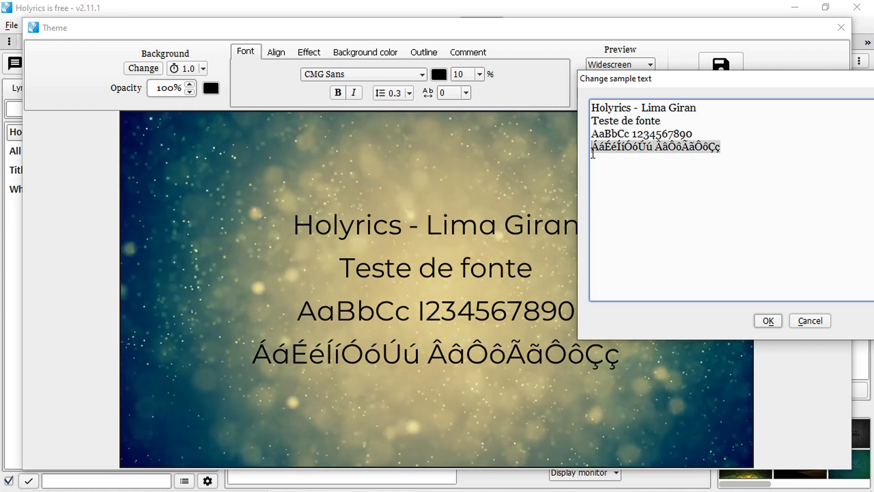
click(724, 146)
drag(723, 147, 689, 147)
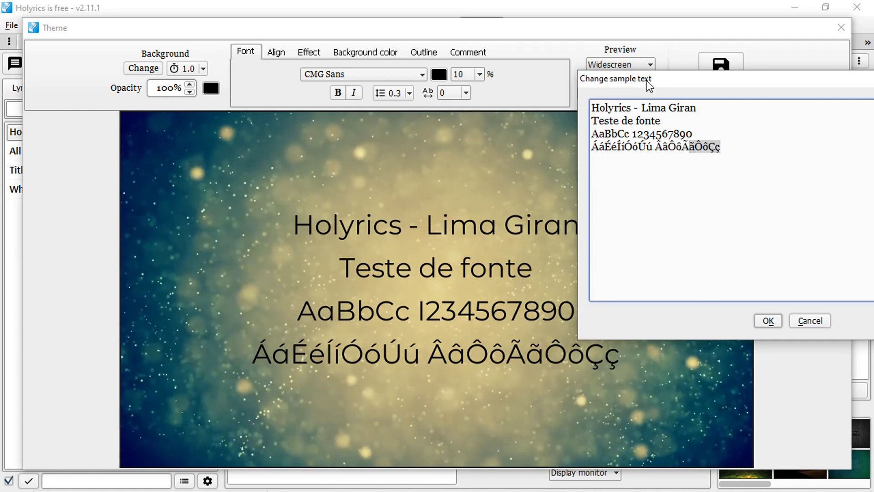
drag(662, 80, 396, 80)
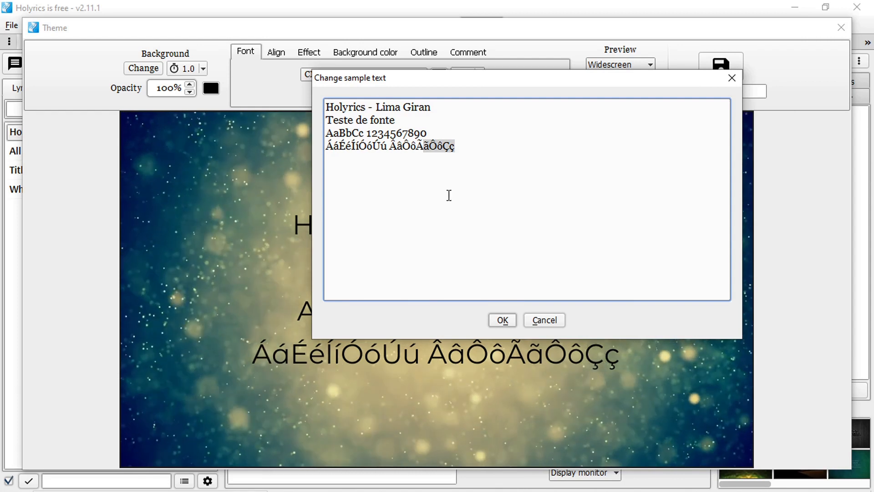
drag(421, 60, 360, 95)
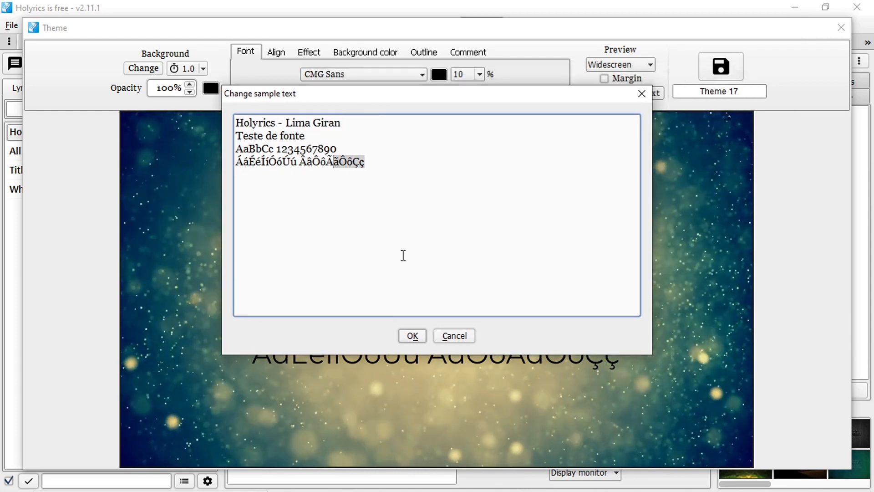
click(411, 336)
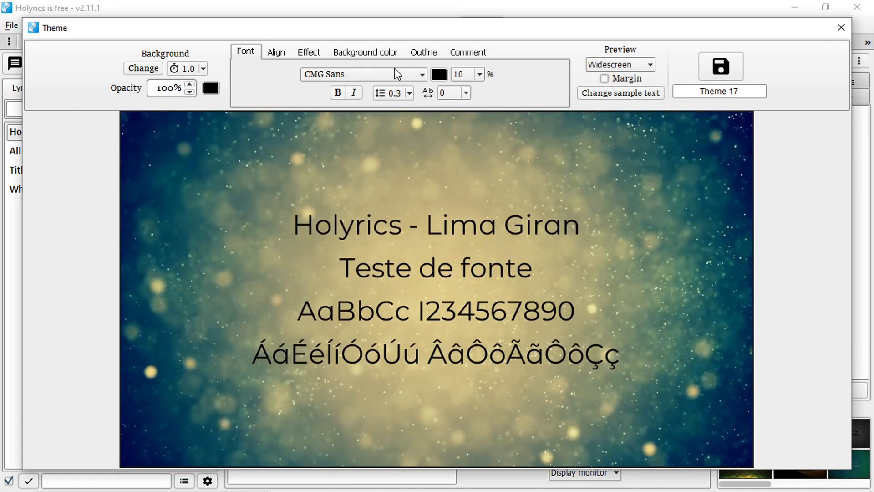
Step: Change the theme text's font to CMU Classical Serif, and browse the other available fonts
click(423, 75)
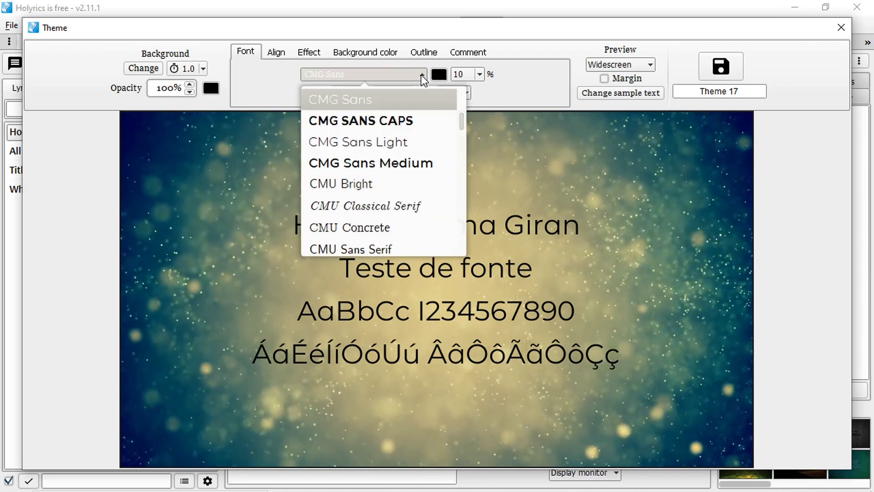
click(403, 207)
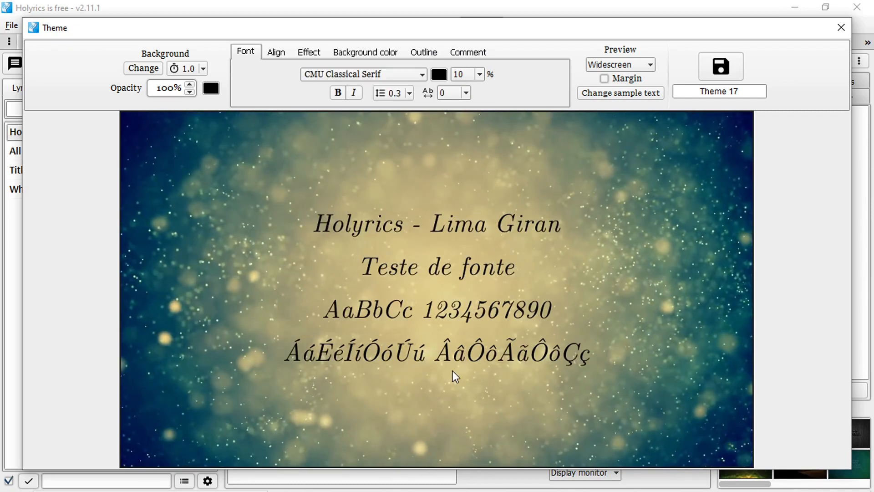
click(422, 74)
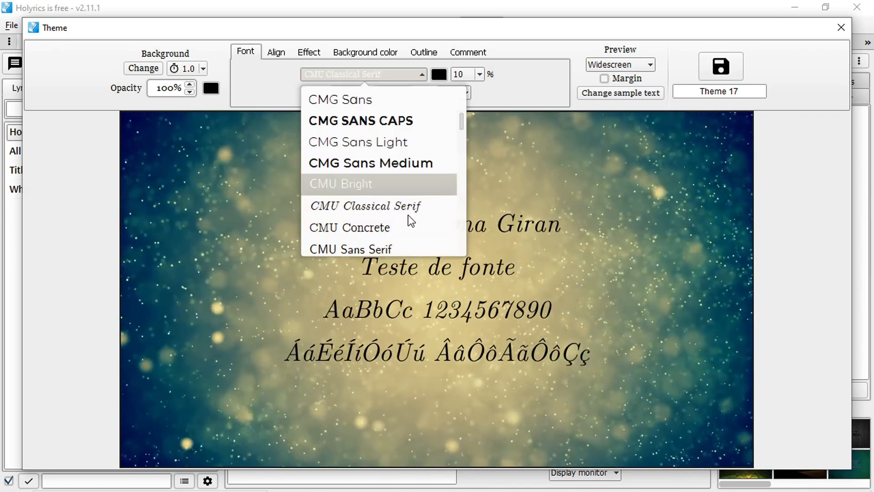
scroll(408, 218, down, 3)
click(422, 80)
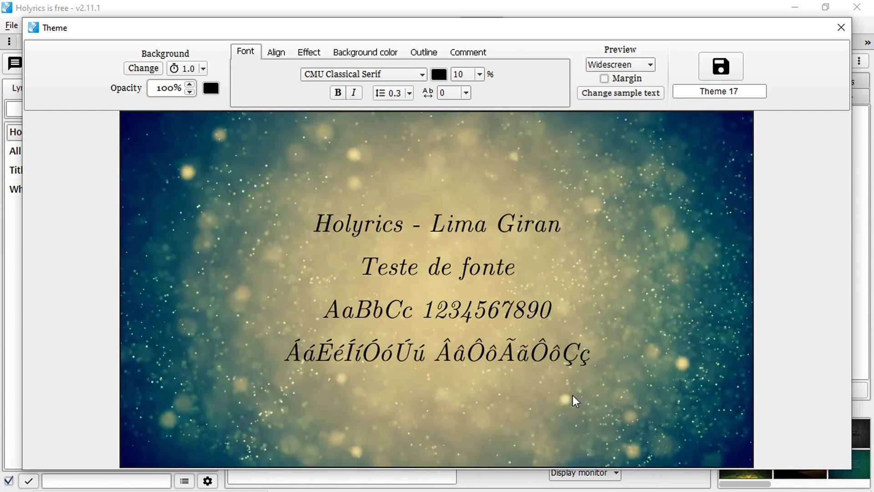
Step: Try left, right and justified horizontal alignment on the theme text, and return it to centered
click(276, 53)
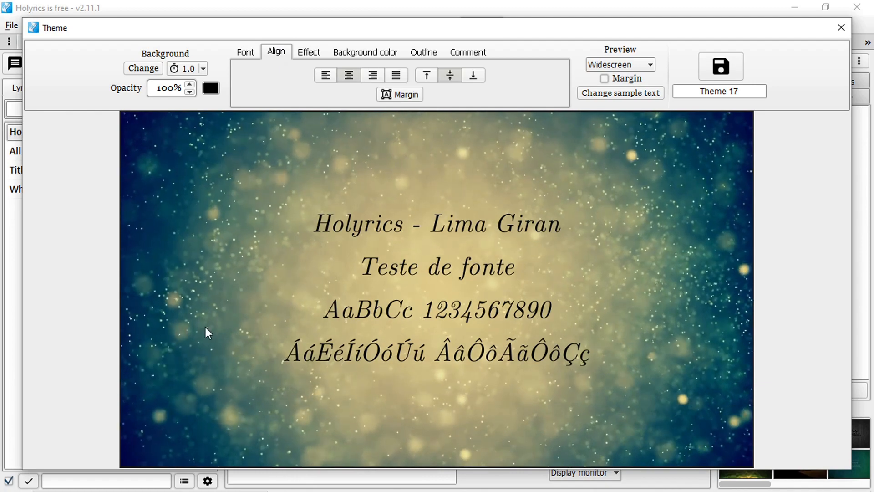
click(327, 78)
click(356, 76)
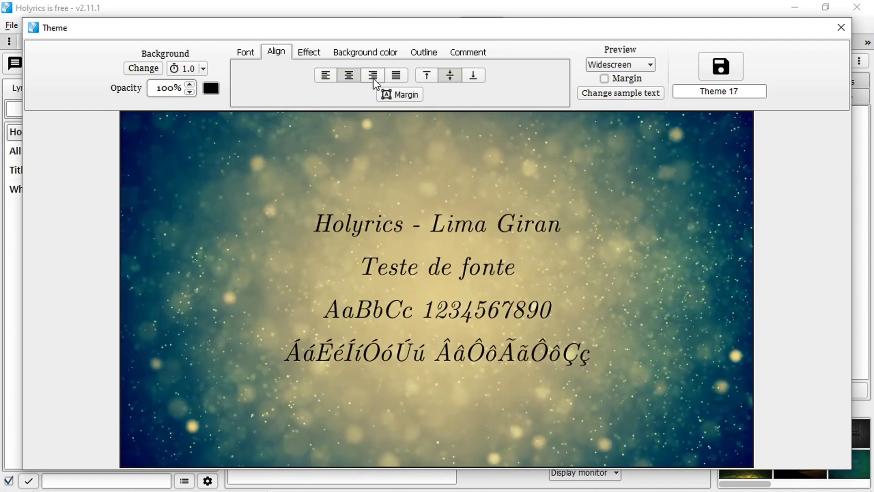
click(374, 77)
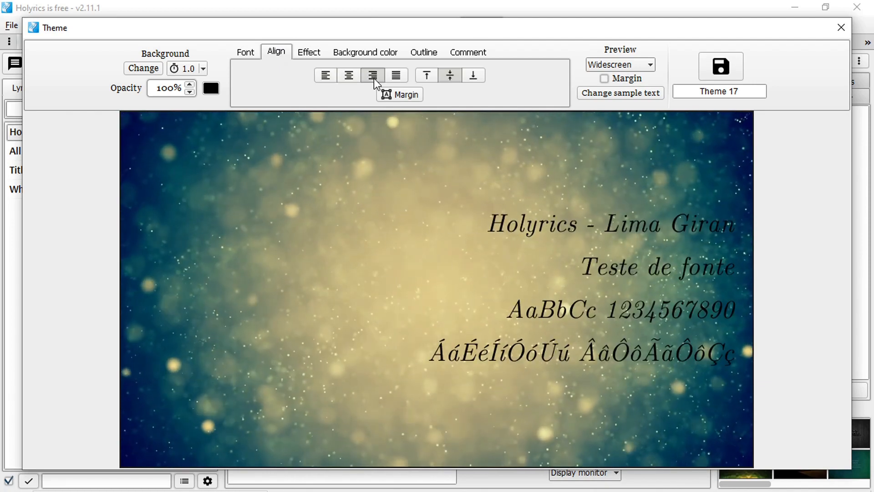
click(397, 77)
click(349, 76)
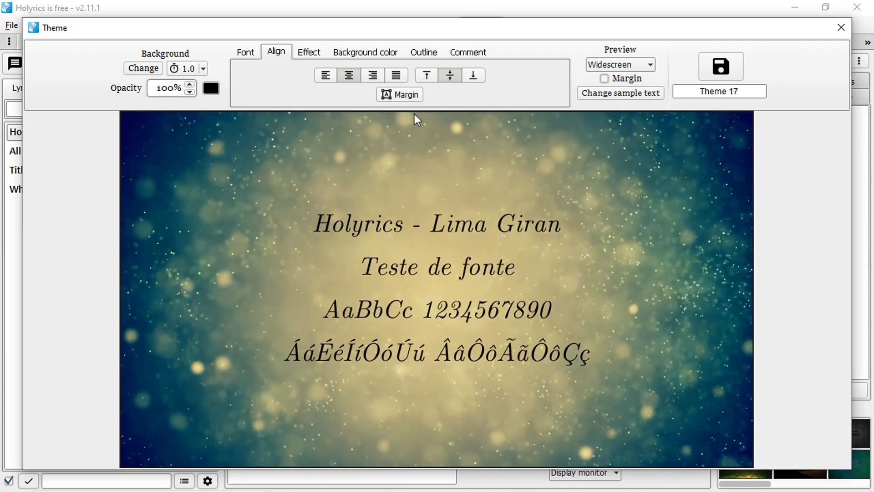
Step: Try top and bottom vertical alignment on the theme text, and return it to the middle
click(427, 76)
click(472, 75)
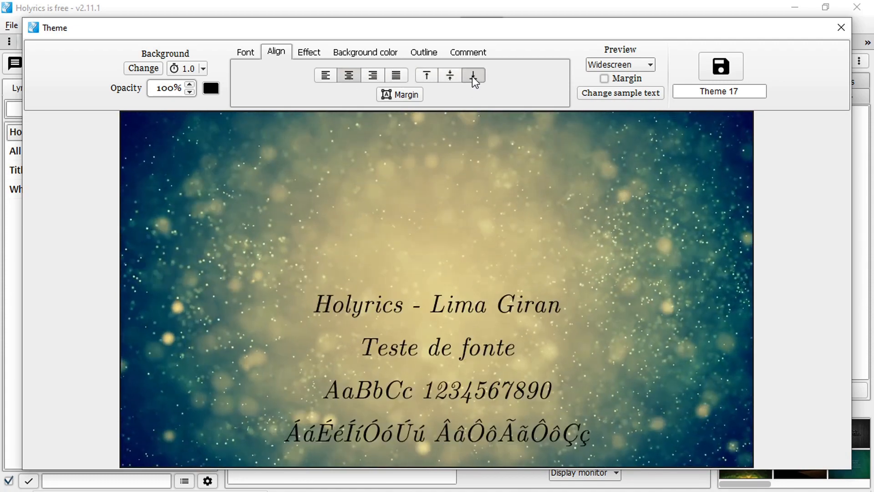
click(452, 81)
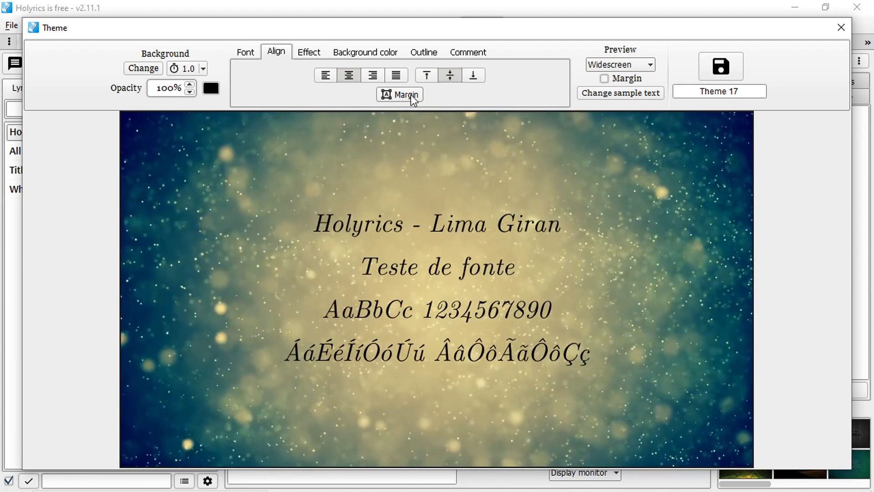
Step: Set the theme text's right margin to 10 and align the text to the right
click(396, 97)
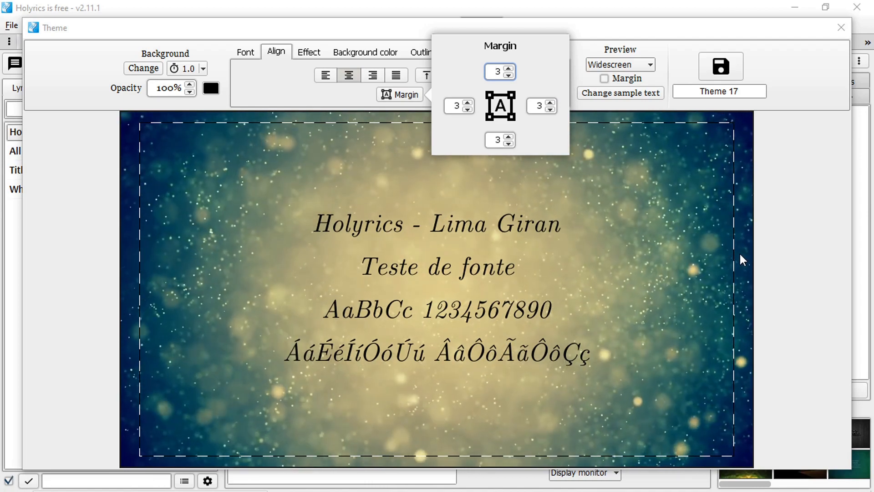
double_click(537, 106)
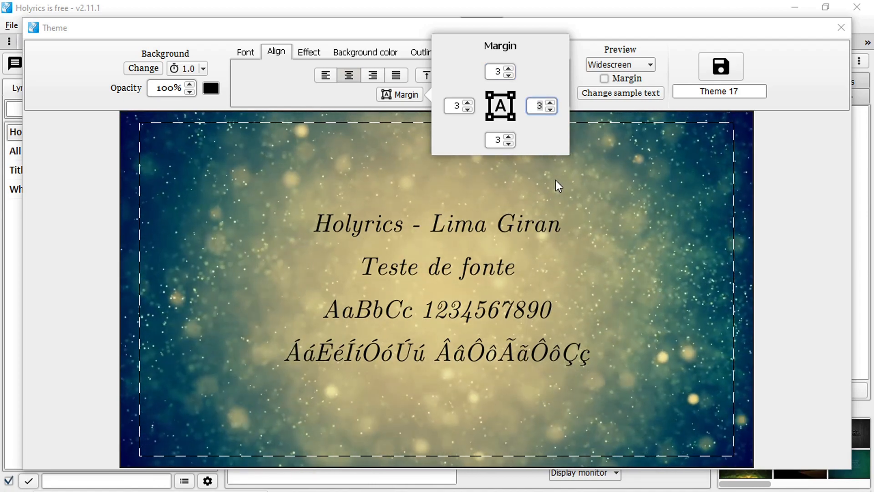
text(10)
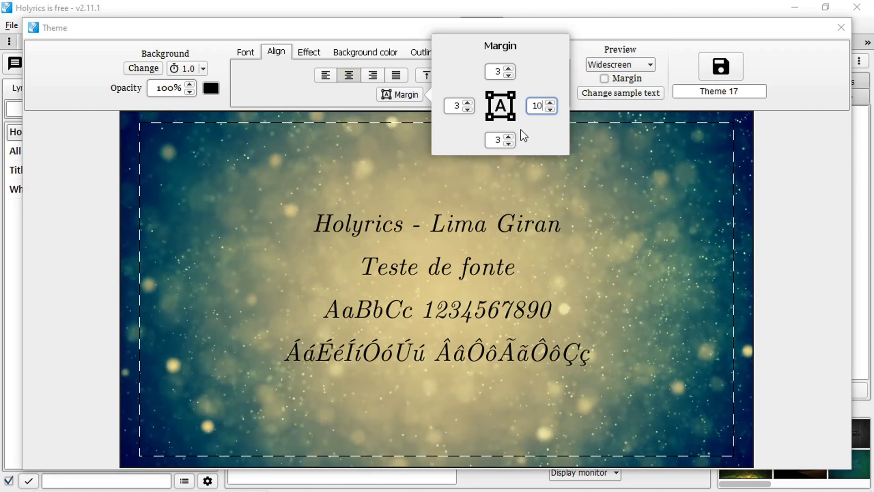
key(Return)
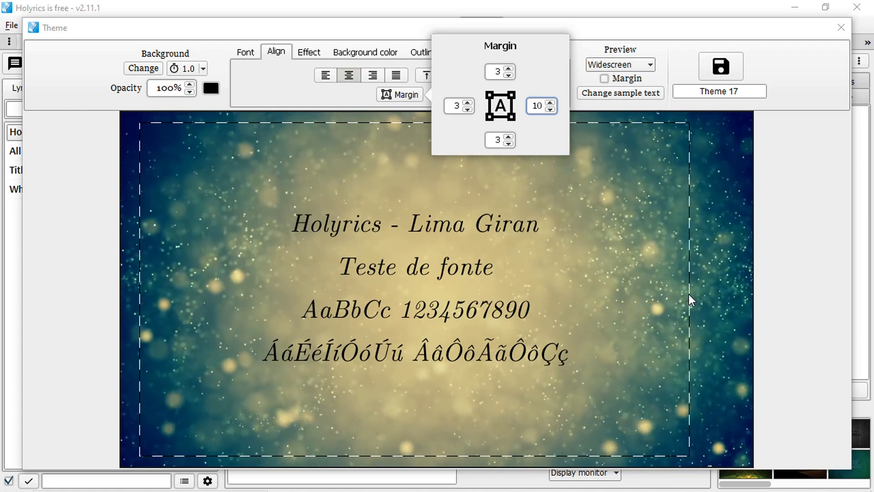
click(356, 90)
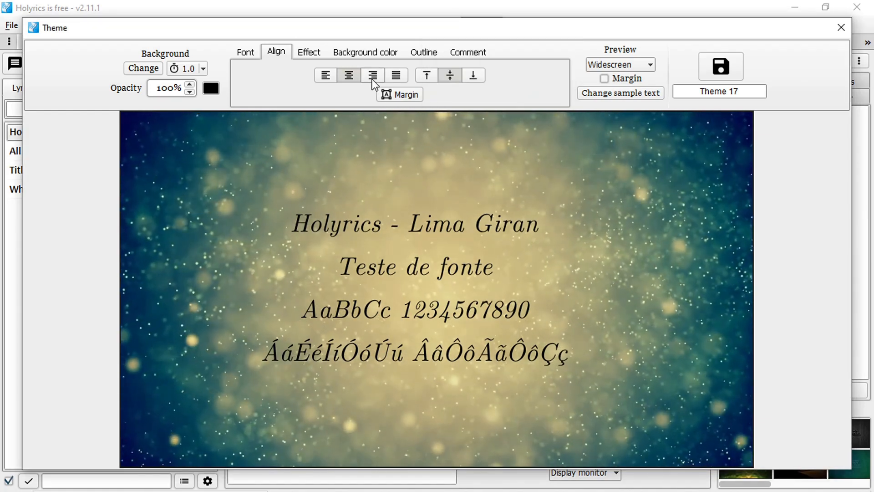
click(372, 77)
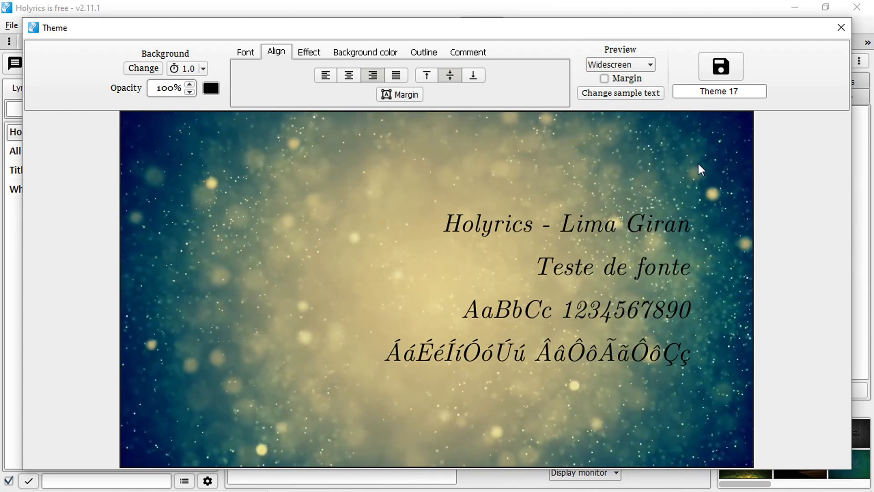
Step: Show the margin guides in the theme preview and center the text horizontally
click(605, 78)
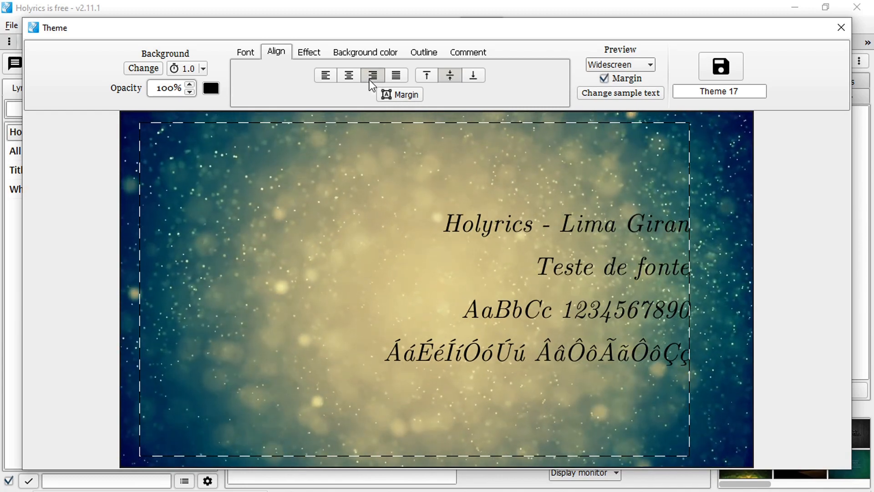
click(350, 76)
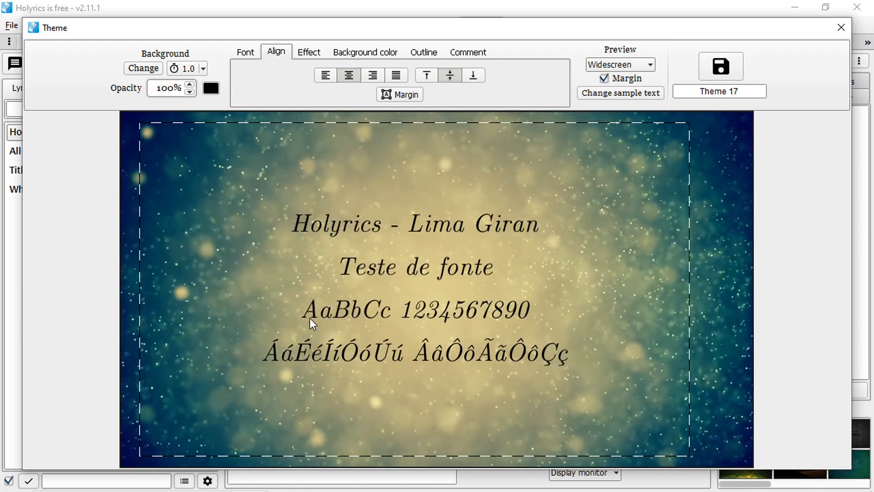
Step: Set the theme text's right margin to 3
click(395, 96)
click(541, 106)
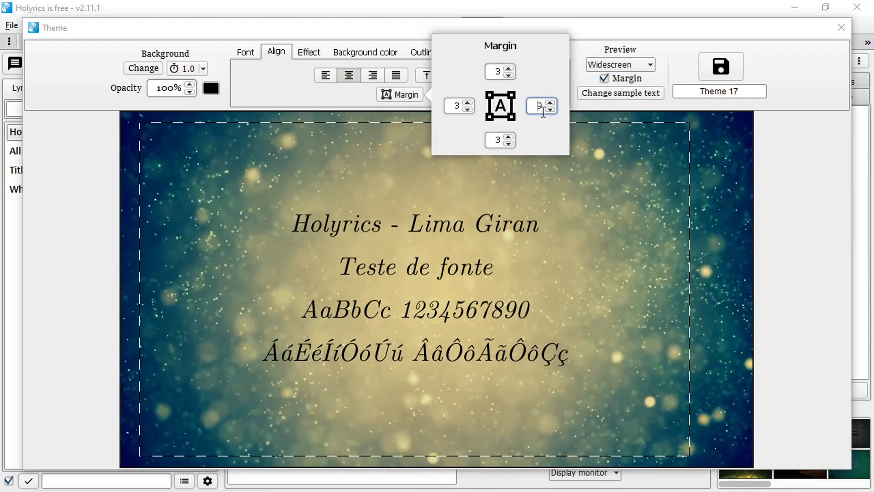
key(BackSpace)
text(3)
key(Return)
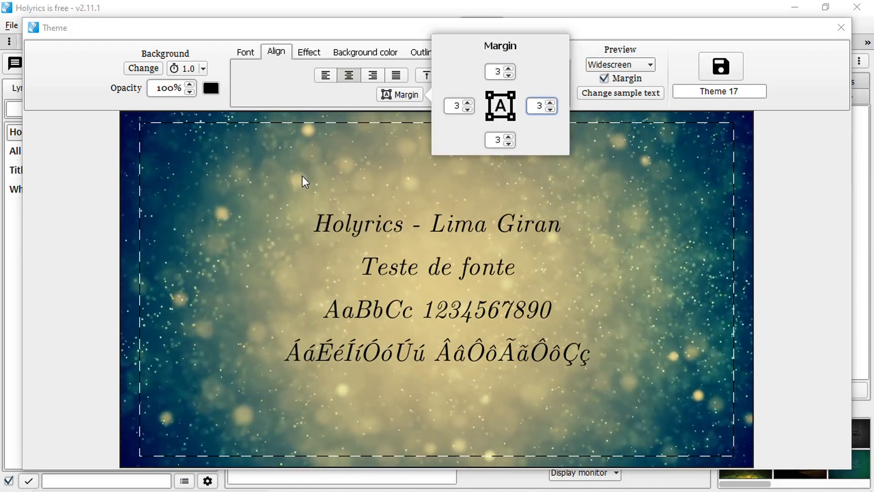
click(314, 96)
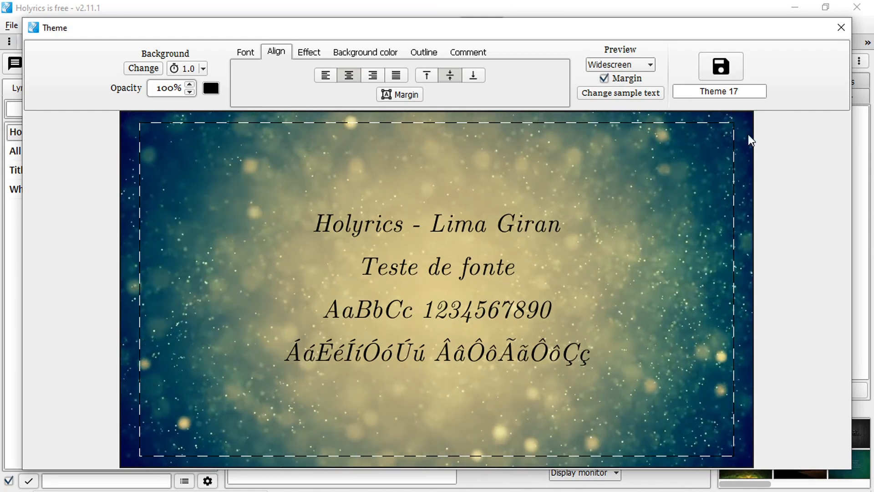
Step: Set the text outline color to white (FFFFFF), try outline thicknesses up to 15, and return the thickness to 0
click(310, 53)
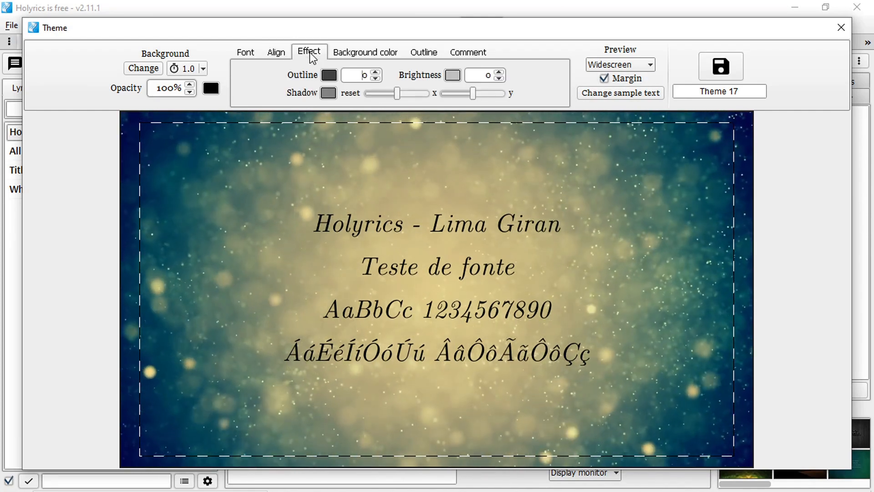
click(328, 77)
drag(329, 187, 285, 155)
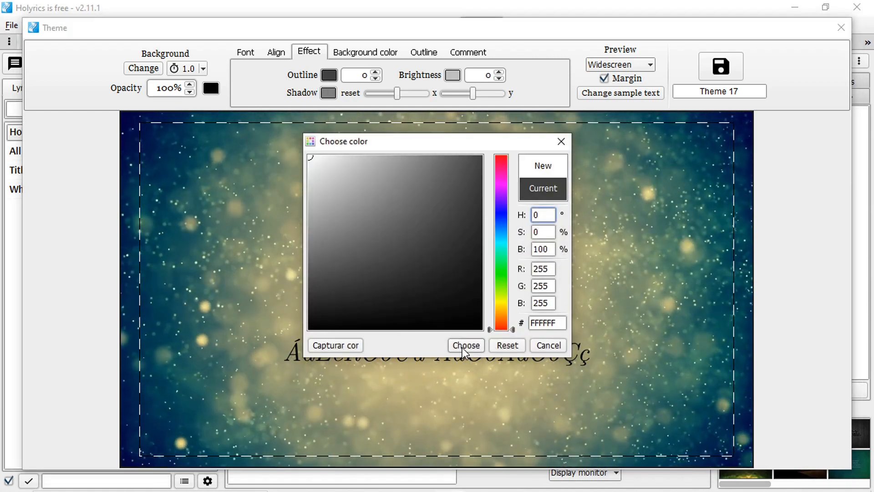
click(464, 345)
click(375, 72)
click(376, 72)
click(376, 72)
click(376, 72)
click(376, 72)
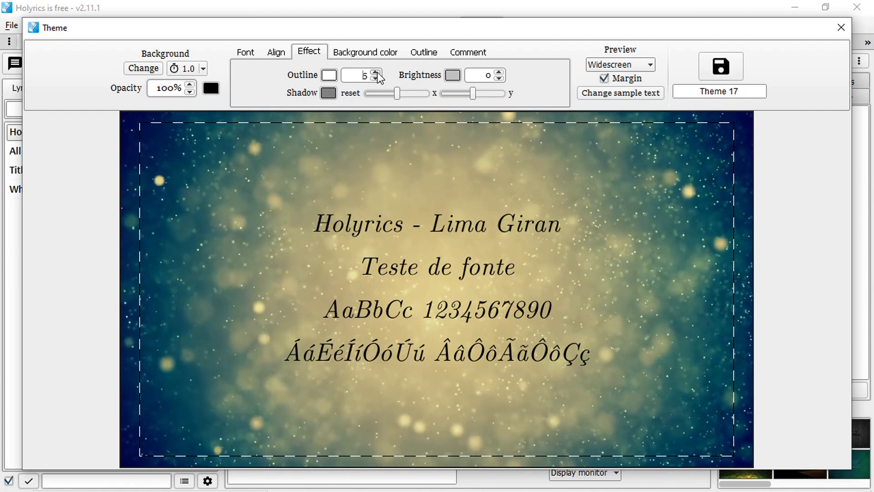
drag(376, 73, 377, 78)
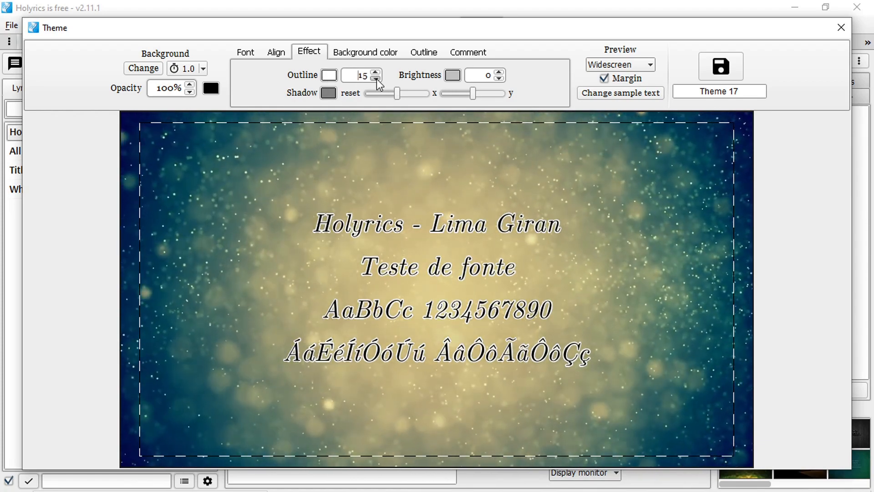
click(376, 78)
Step: Set the text brightness color to white, try brightness values up to 65, and return the brightness to 0
click(453, 75)
drag(319, 177, 257, 156)
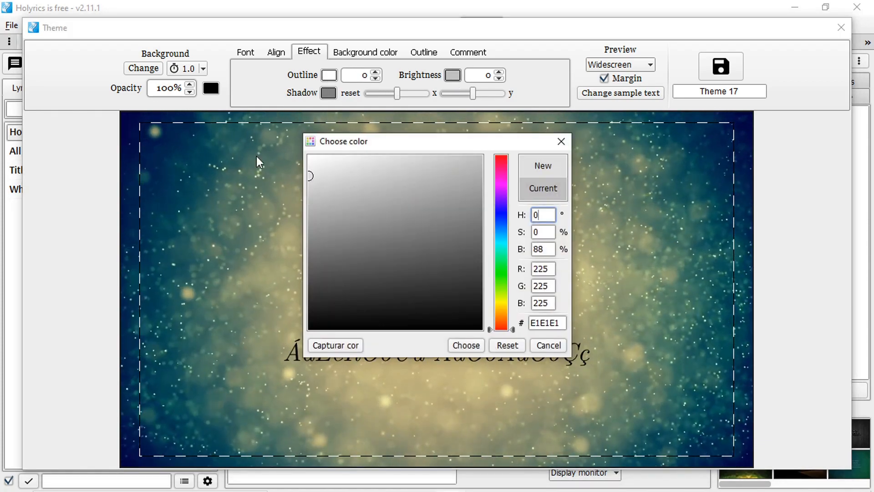
click(467, 346)
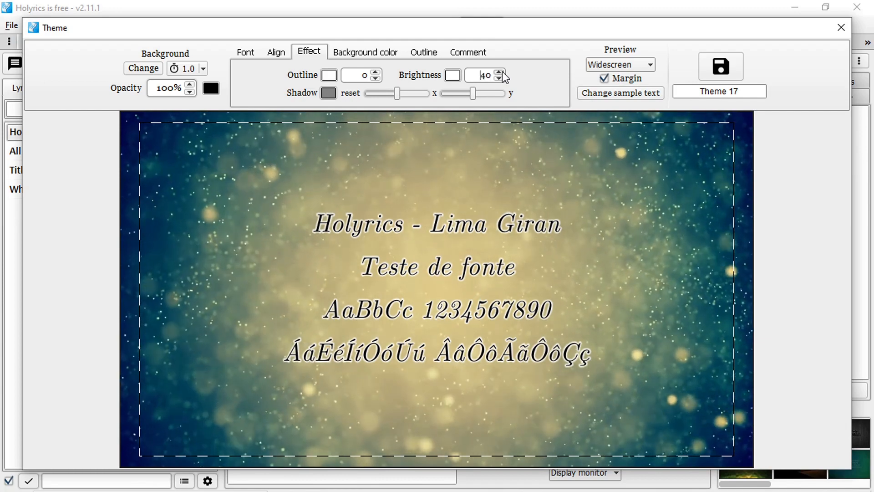
click(503, 73)
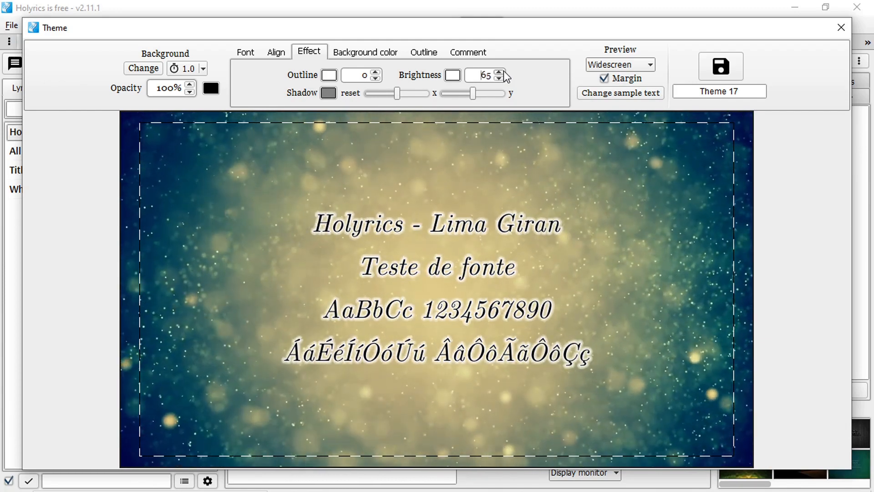
click(502, 79)
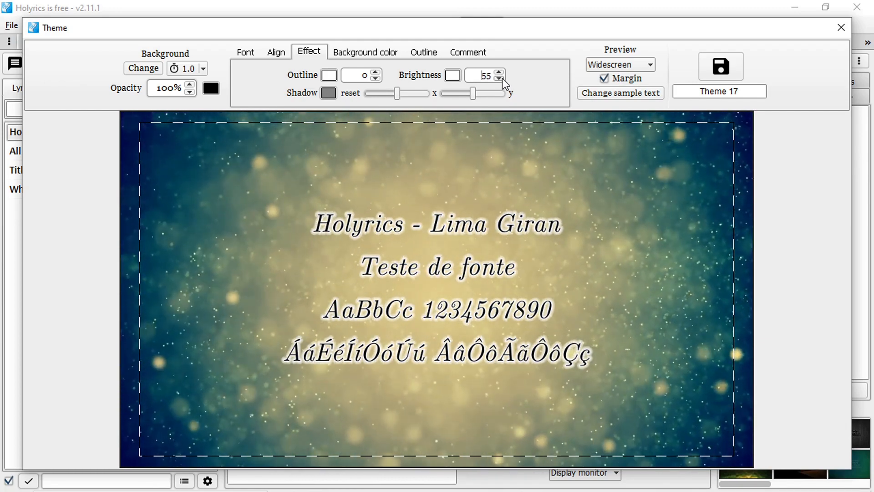
click(502, 79)
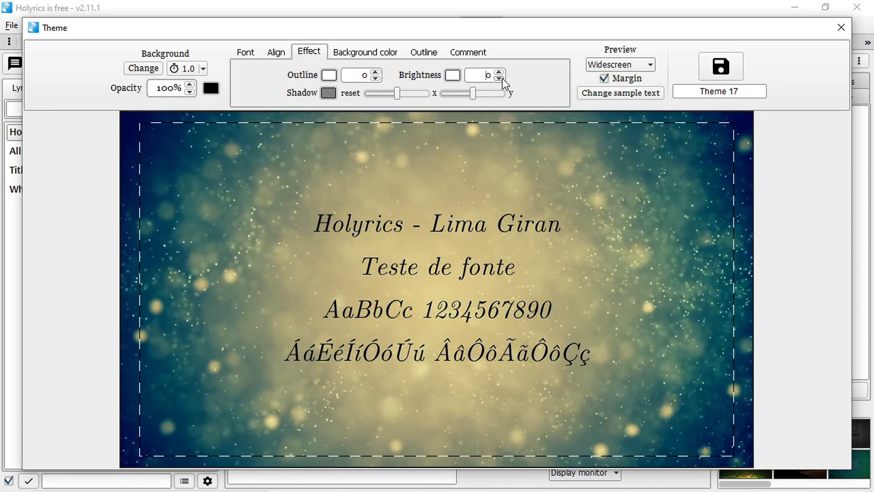
Step: Set the text shadow color to white, try offsetting the shadow in x and y, and return both offsets to center
click(329, 93)
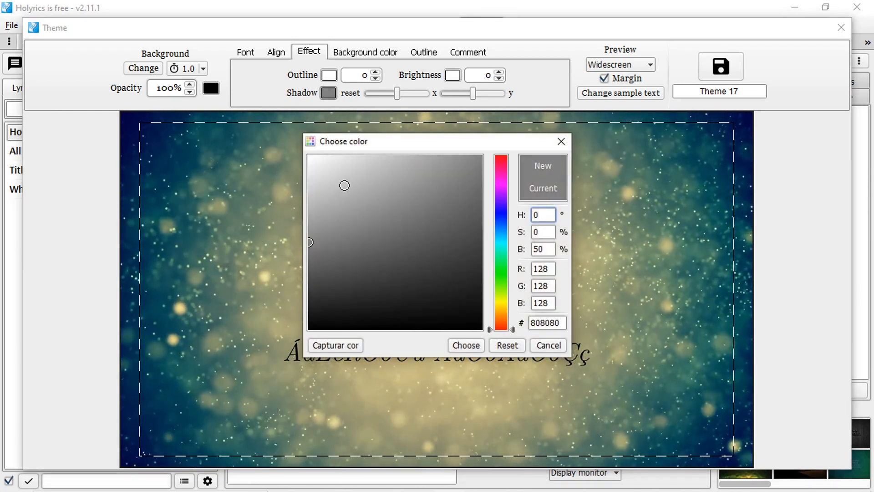
click(467, 346)
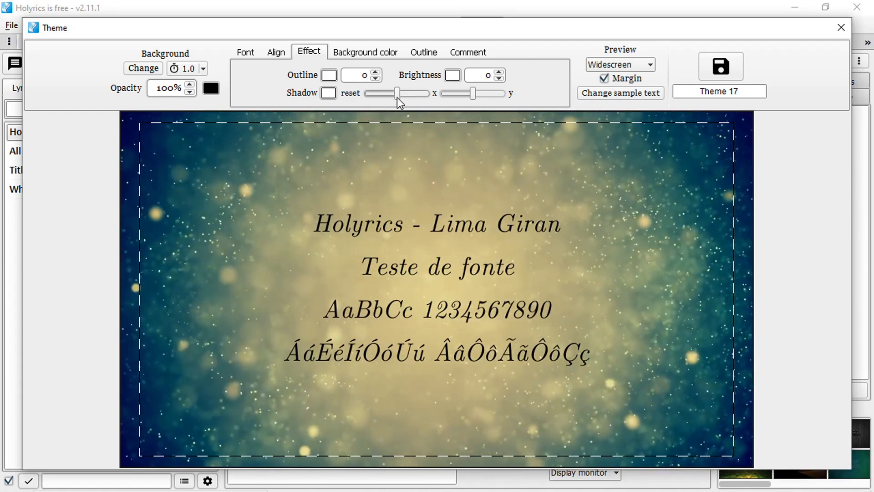
mouse_move(397, 97)
mouse_down()
mouse_move(379, 94)
mouse_move(407, 95)
mouse_up()
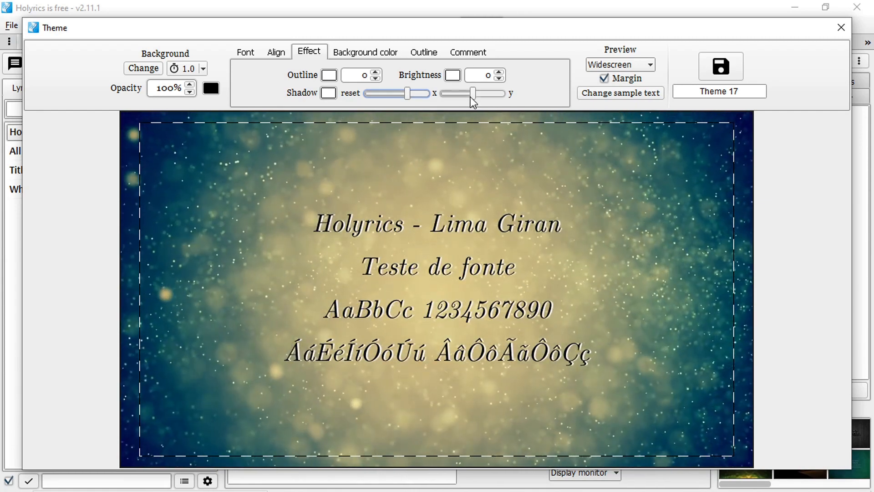
mouse_move(474, 94)
mouse_down()
mouse_move(455, 94)
mouse_move(490, 94)
mouse_up()
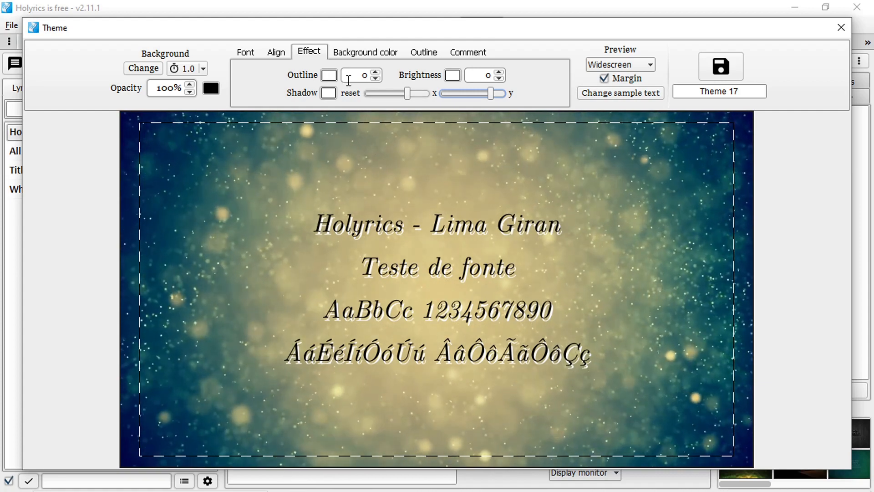
drag(408, 94, 398, 94)
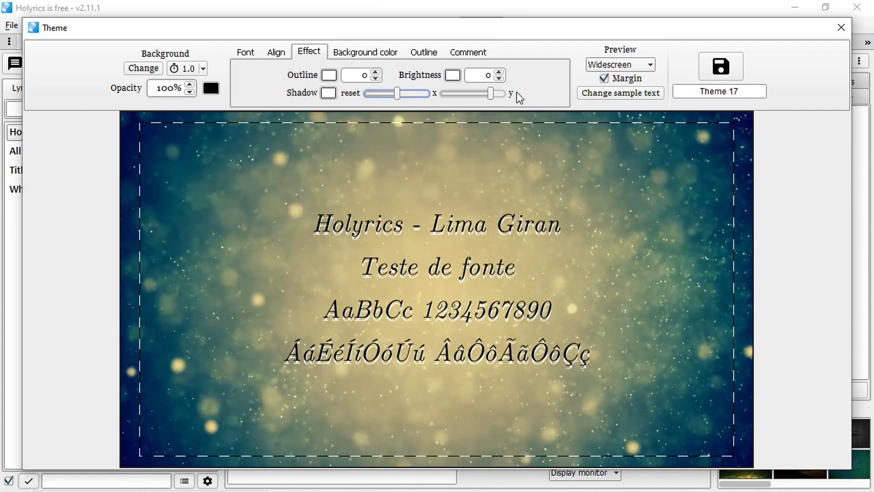
click(491, 93)
drag(491, 94, 474, 93)
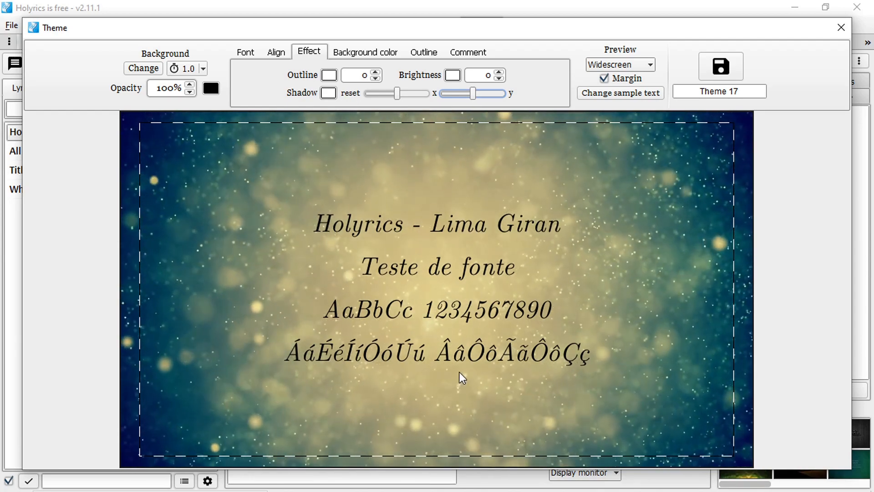
Step: Enable the background color behind the theme text and set it to light gray
click(362, 52)
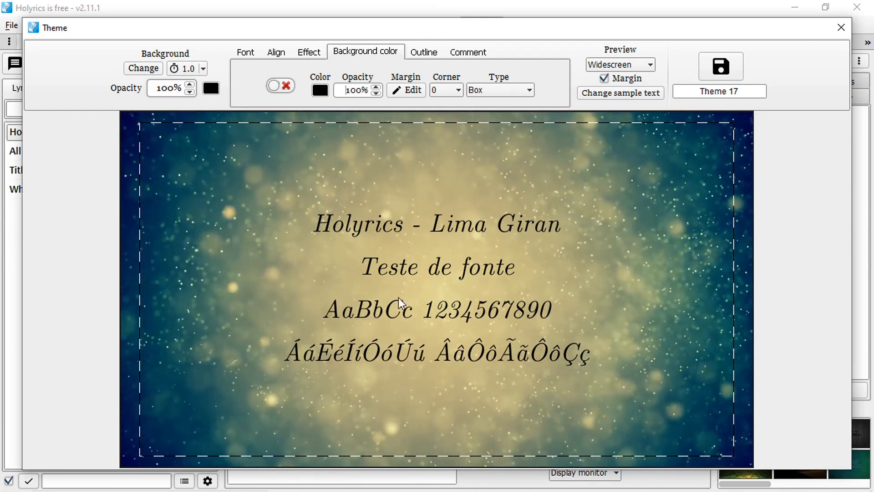
click(289, 87)
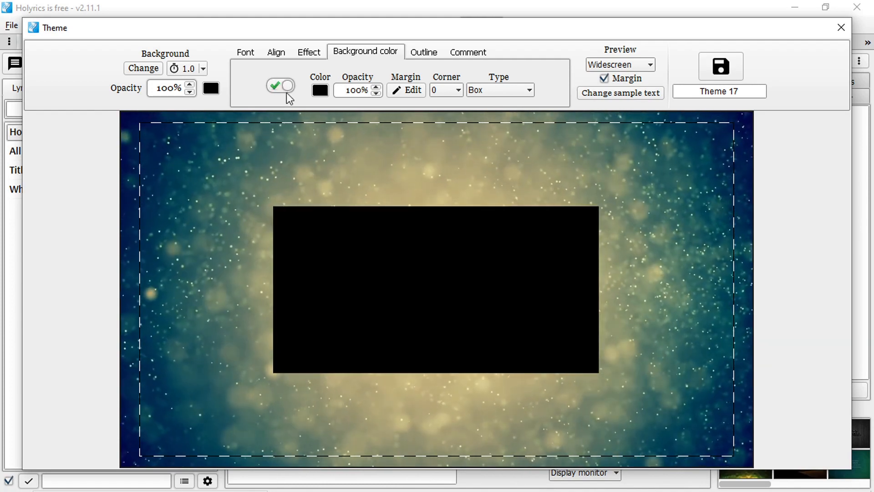
click(321, 90)
mouse_move(356, 274)
mouse_down()
mouse_move(338, 190)
mouse_move(278, 183)
mouse_move(275, 201)
mouse_up()
click(475, 349)
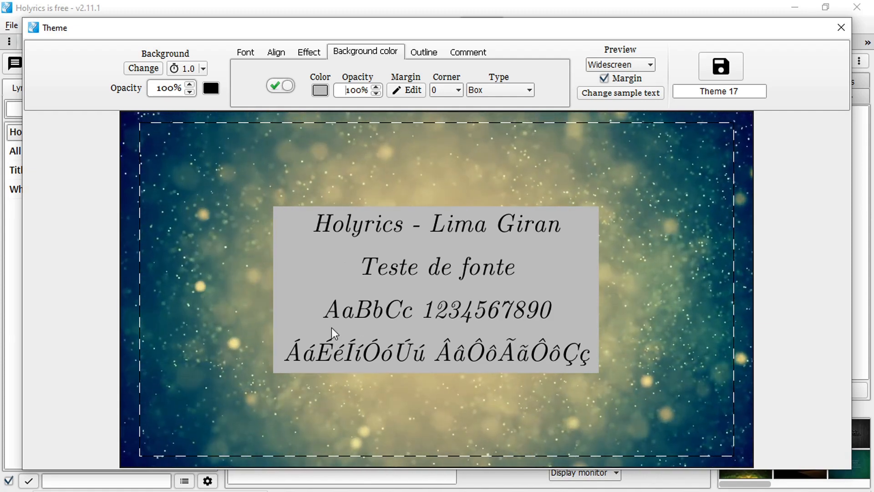
Step: Try lower opacities such as 60% on the text's background color, and return it to 100%
click(376, 93)
click(377, 93)
click(376, 93)
click(376, 93)
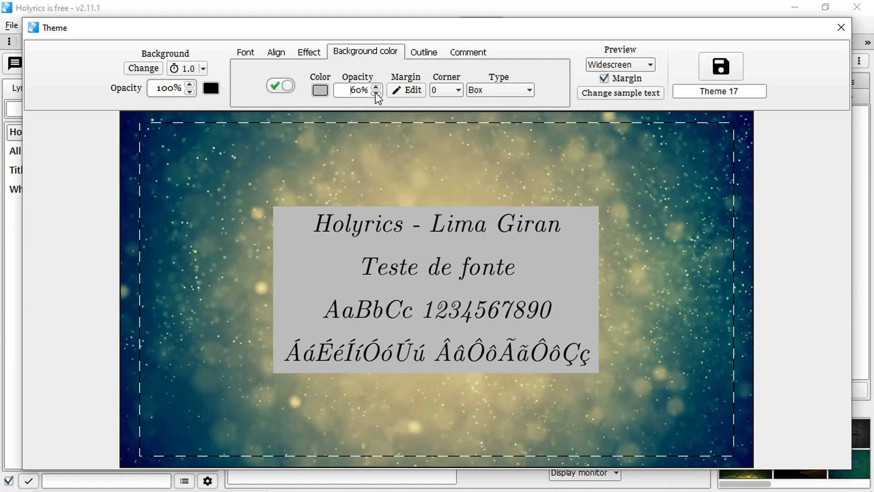
click(376, 93)
click(379, 87)
click(379, 87)
click(379, 86)
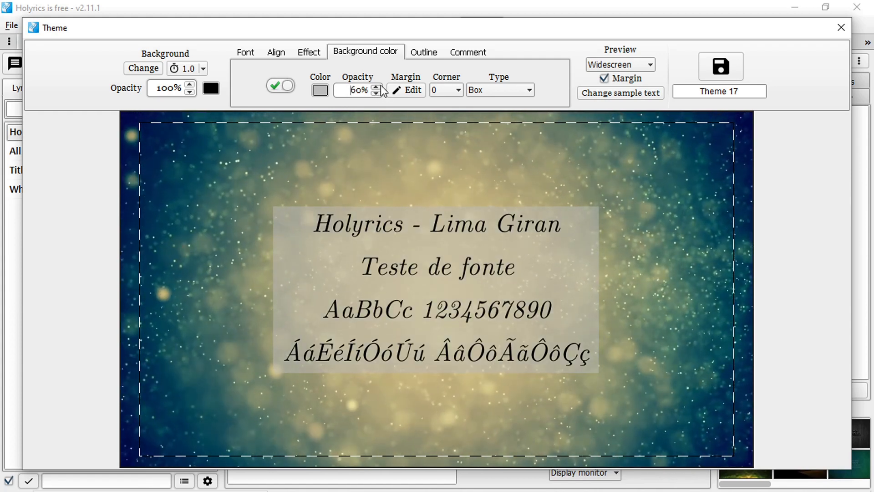
click(380, 86)
click(379, 86)
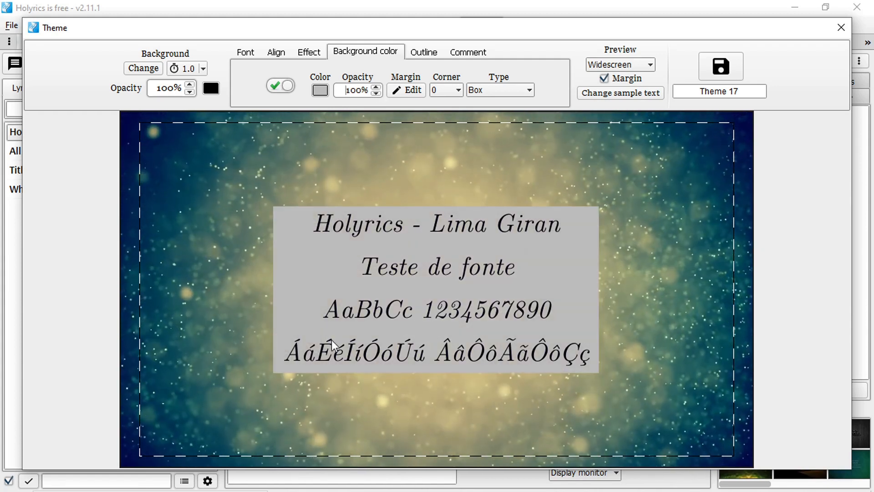
Step: Set the opacity of the text's background color to 50%
click(376, 95)
click(375, 95)
click(376, 93)
click(376, 93)
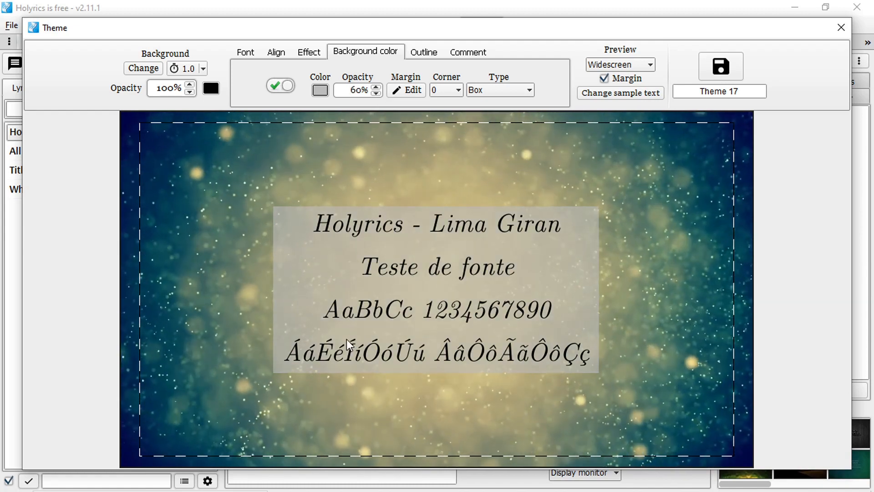
click(376, 93)
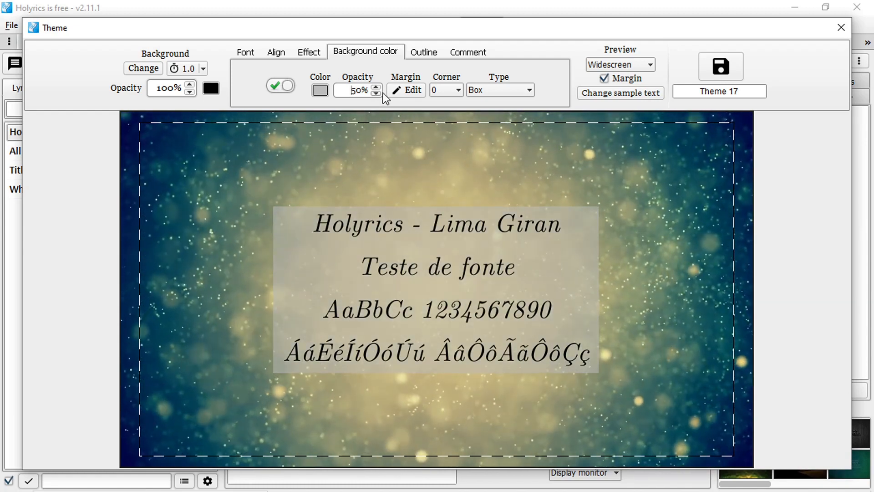
Step: Increase the right margin of the text's background box to 100
click(403, 90)
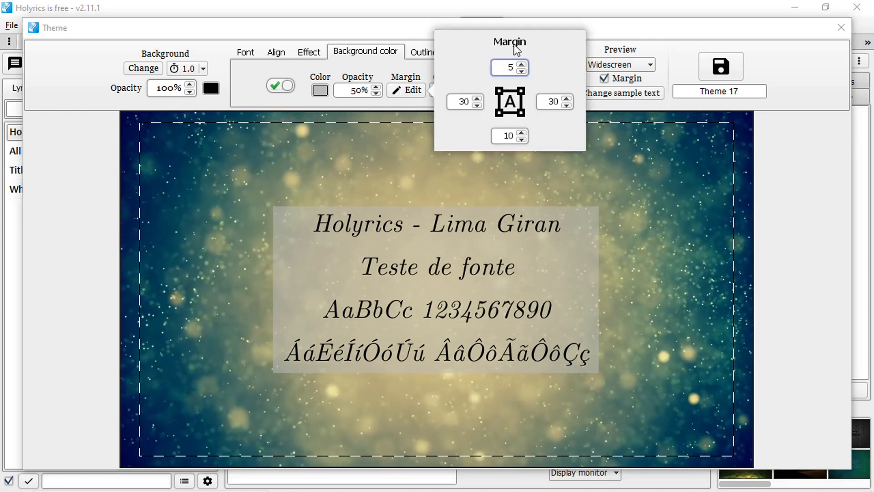
click(553, 102)
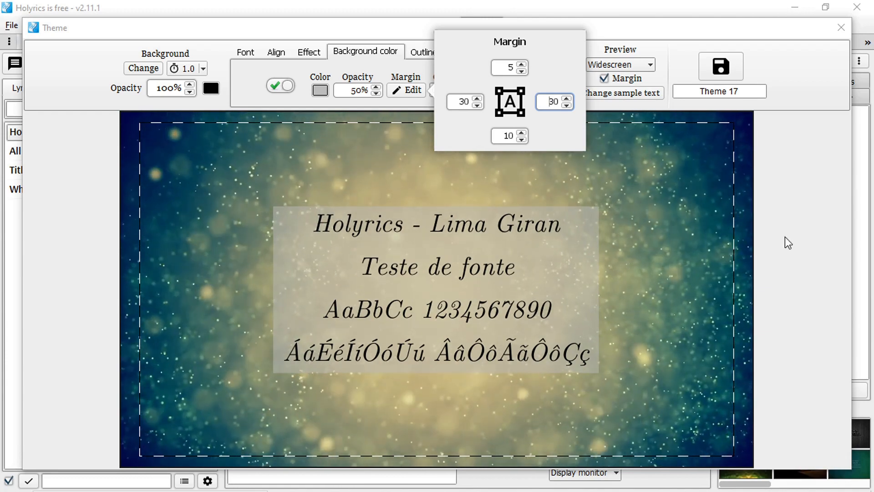
click(567, 99)
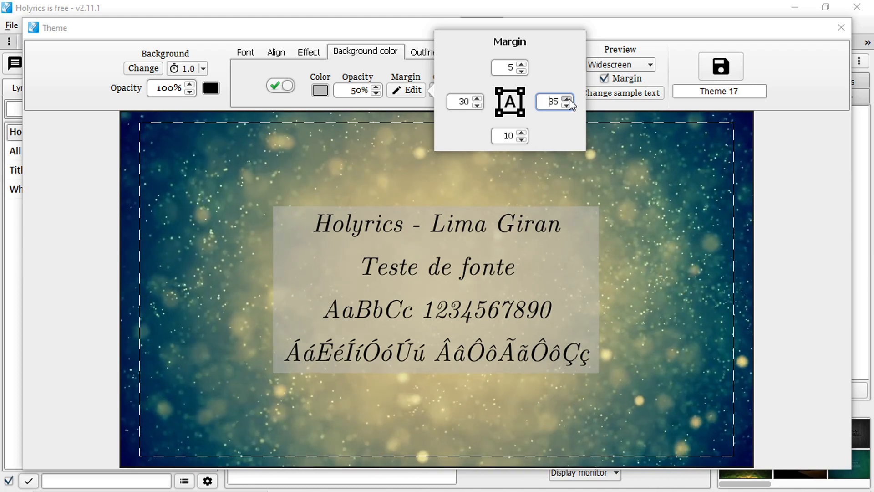
click(567, 99)
click(567, 99)
click(567, 99)
click(567, 99)
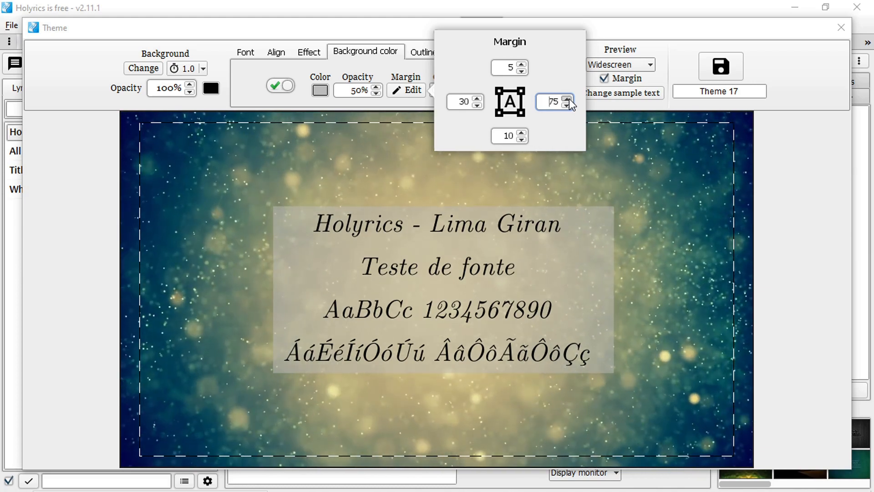
click(567, 99)
click(567, 99)
click(567, 99)
click(567, 99)
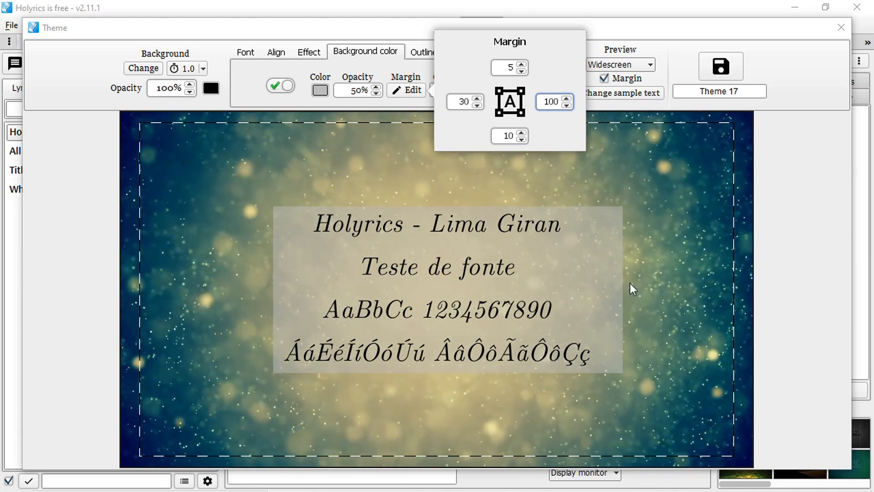
Step: Reduce the right margin of the text's background box to 0
click(567, 104)
click(567, 104)
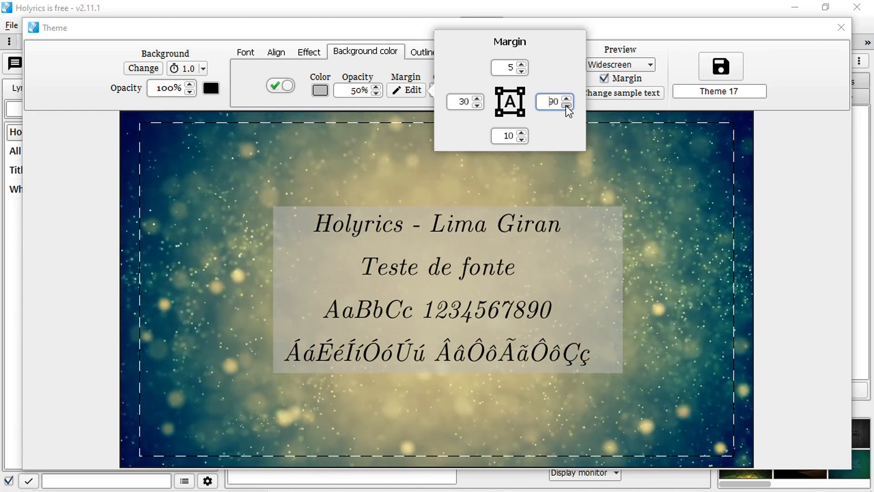
click(567, 105)
drag(555, 103, 562, 104)
text(0)
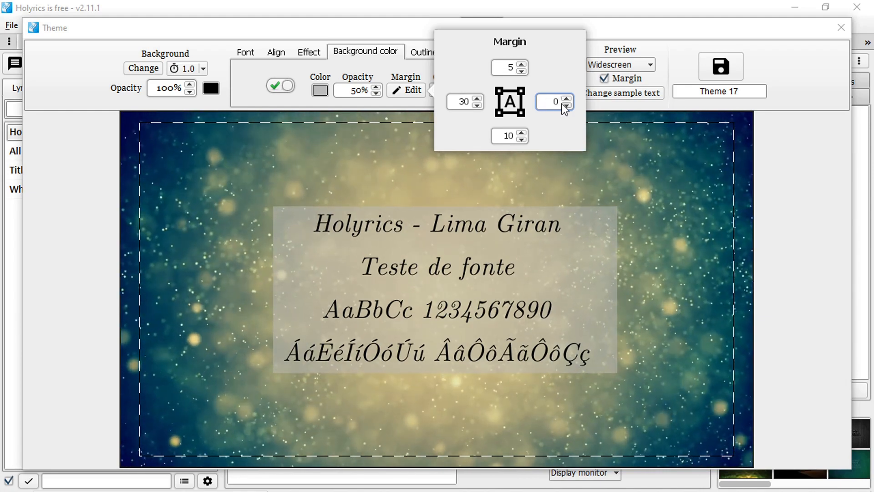
Step: Set the right margin of the text's background box to 30 and try a bottom margin of 0
key(Return)
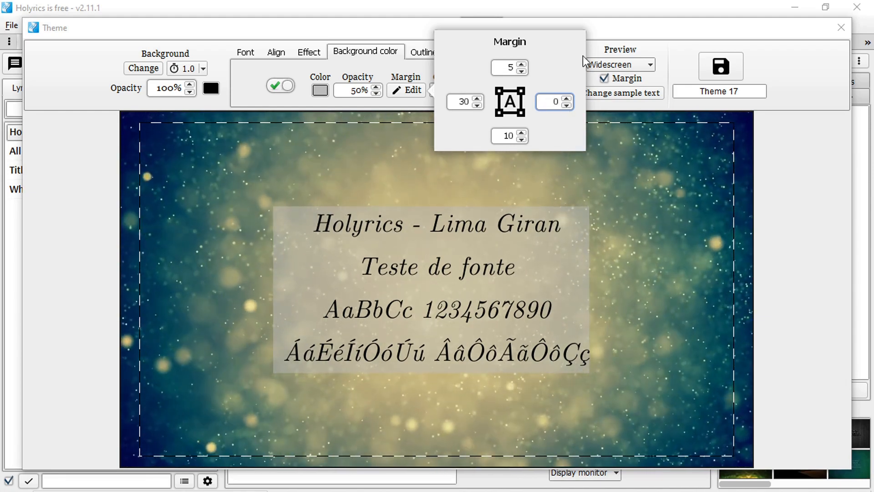
click(568, 99)
click(568, 99)
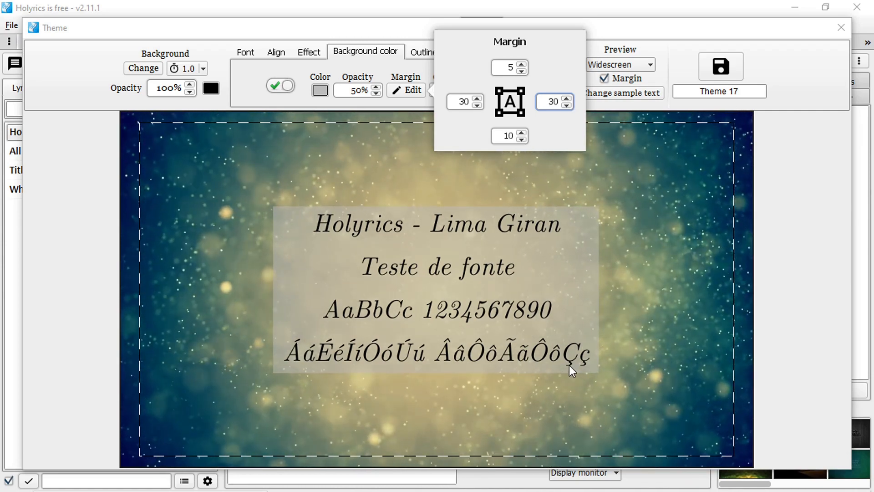
click(522, 139)
click(521, 139)
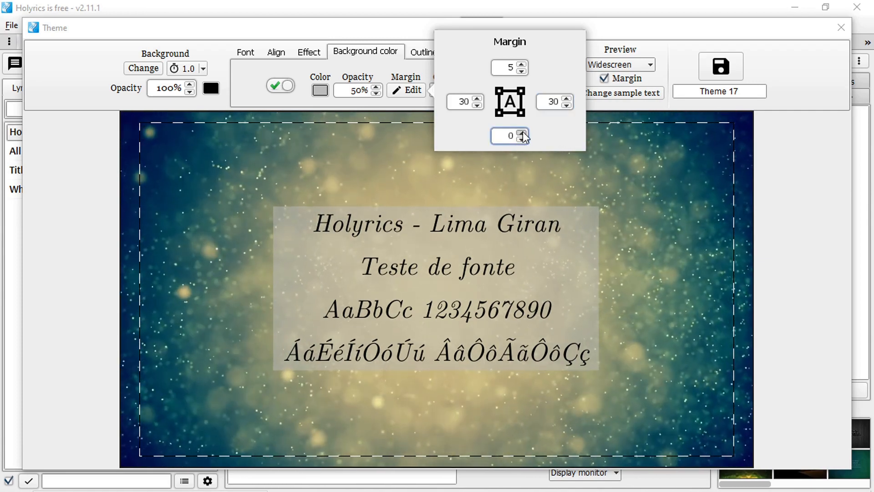
click(544, 376)
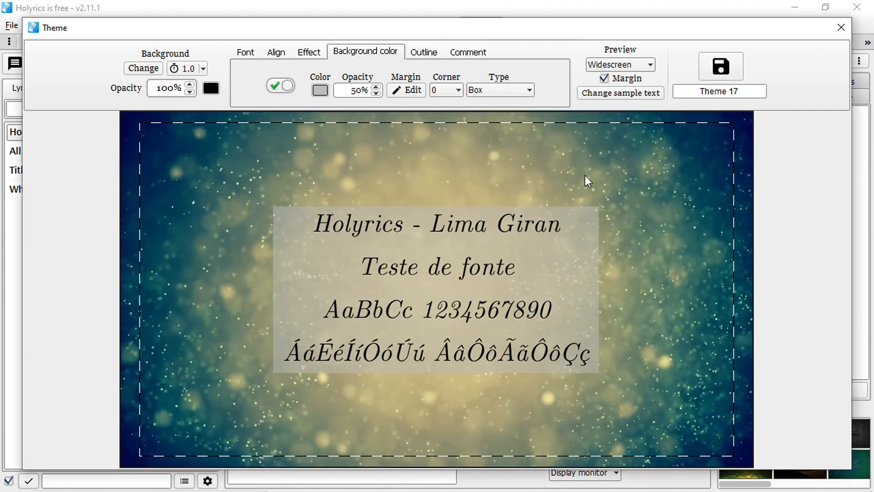
Step: Round the corners of the text's background box, trying 5, 10 and 25 before choosing 50
click(459, 91)
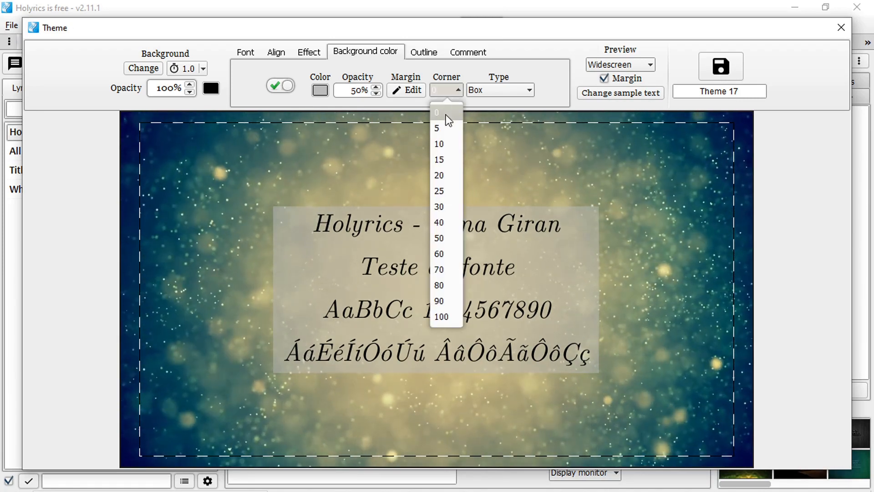
click(446, 129)
click(454, 95)
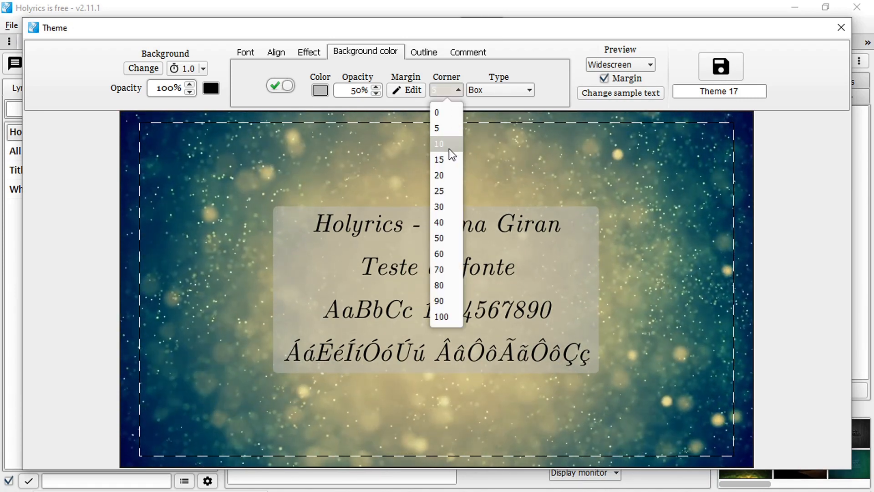
click(449, 144)
click(450, 95)
click(441, 188)
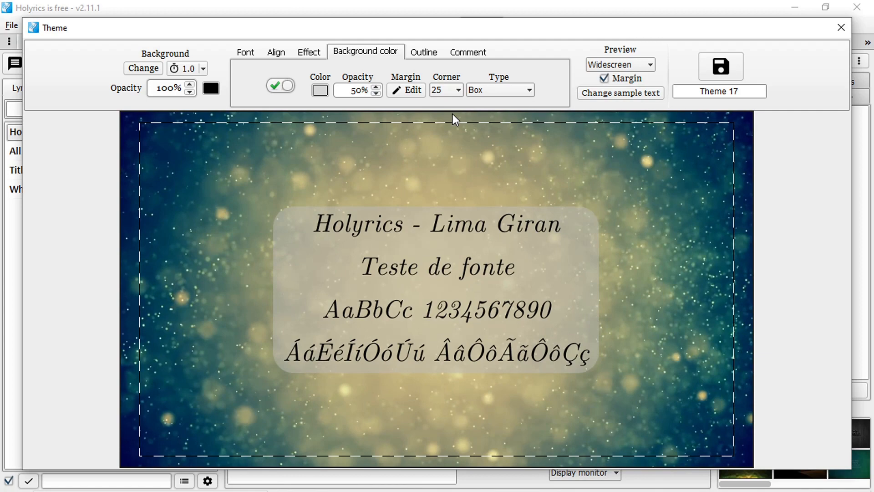
click(458, 90)
click(445, 239)
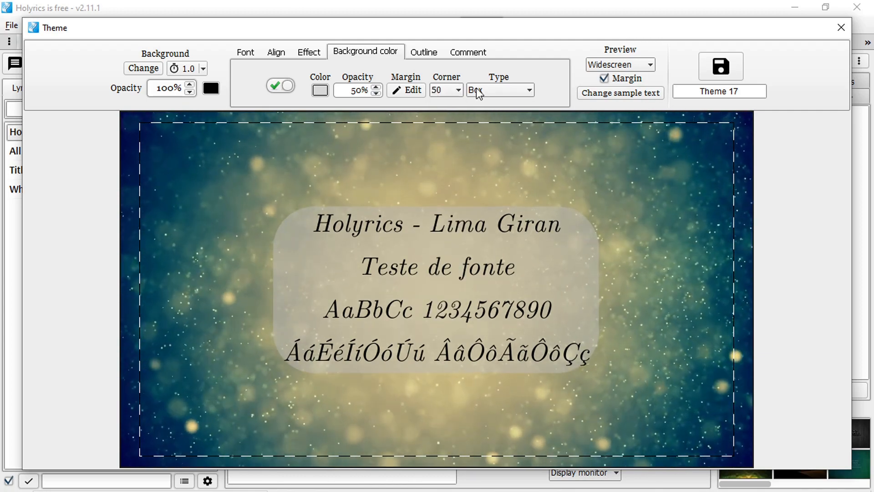
Step: Try the Lines and Lines (Fill) types for the text's background color, and settle on Margin (Theme)
click(506, 89)
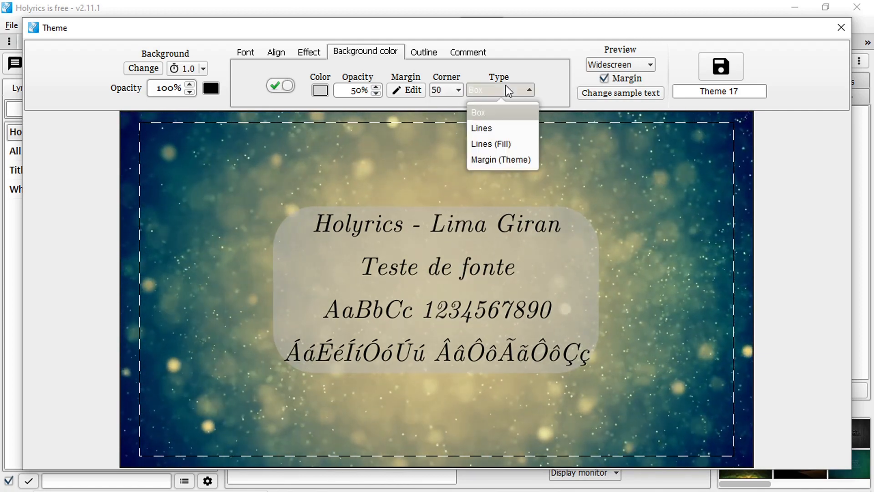
click(504, 128)
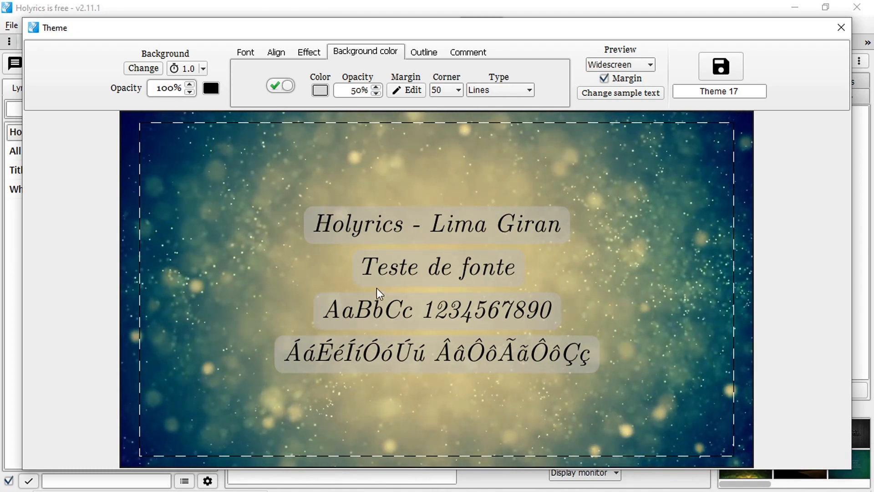
click(479, 90)
click(496, 145)
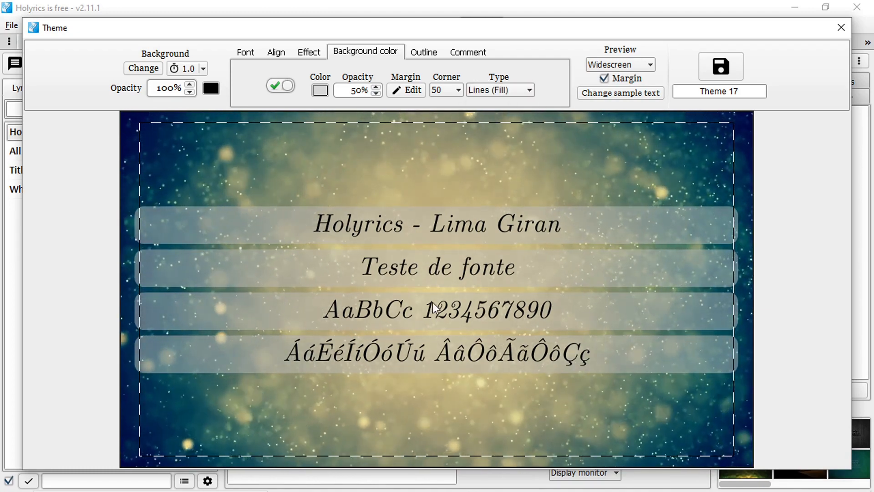
click(510, 90)
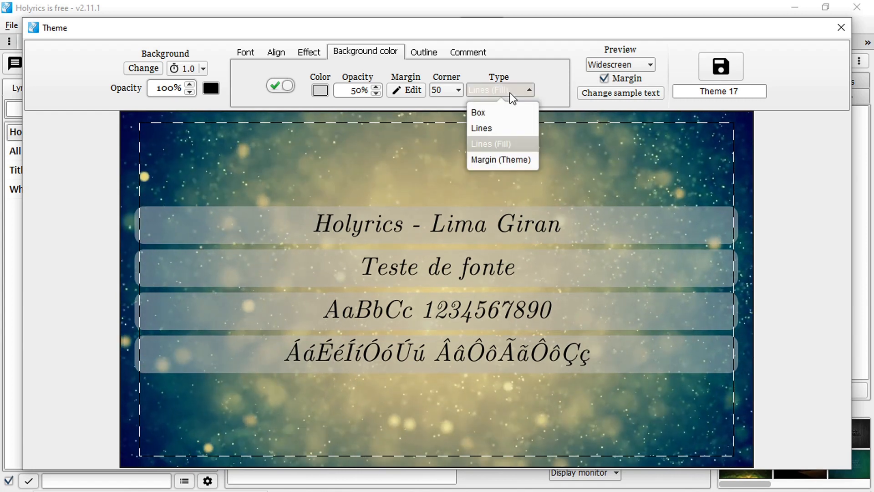
click(505, 161)
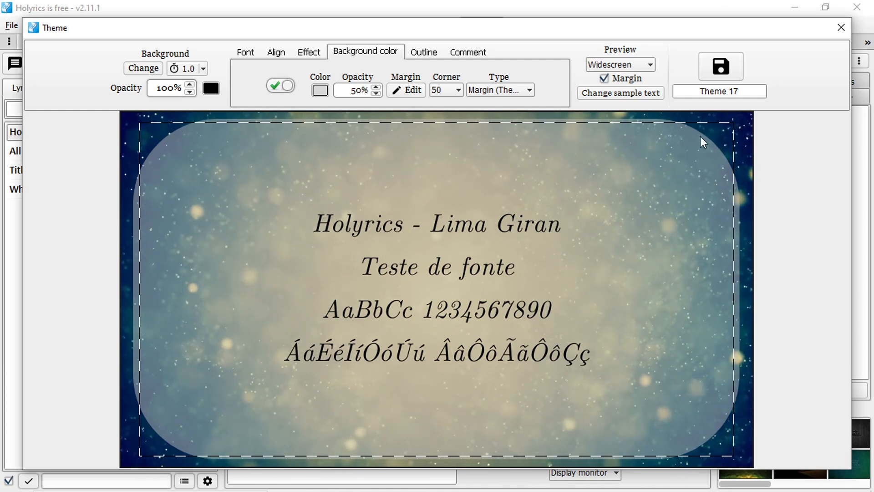
click(528, 91)
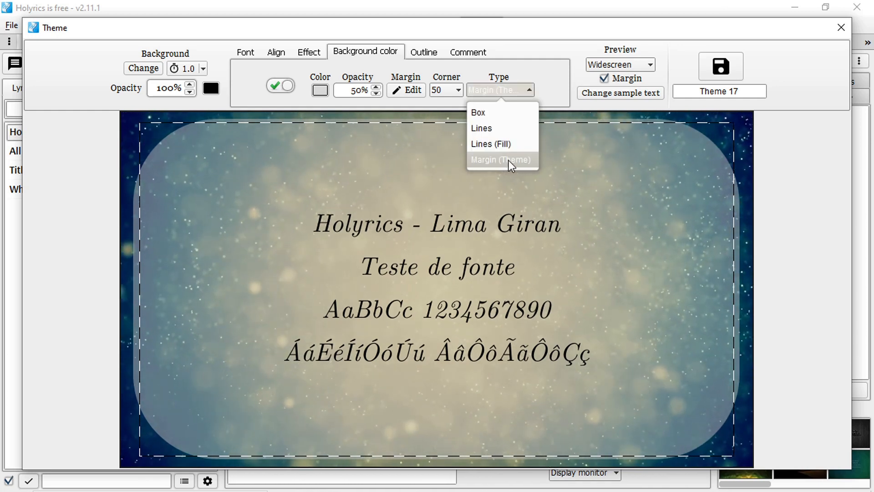
click(507, 90)
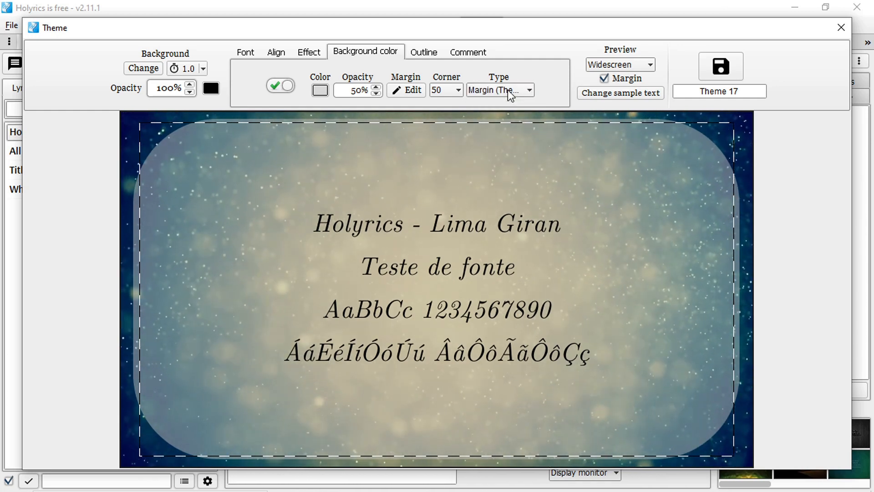
Step: Try a right margin of 20 in the theme's text alignment settings, and return it to 3
click(310, 54)
click(398, 94)
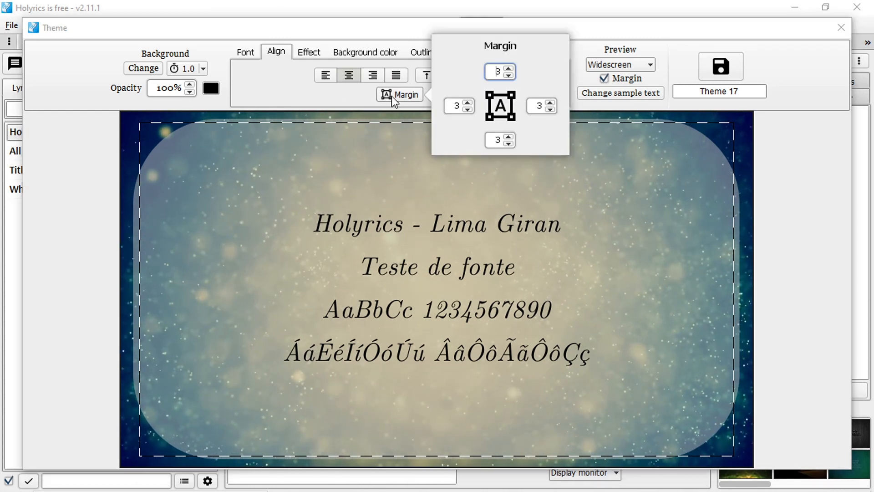
click(541, 106)
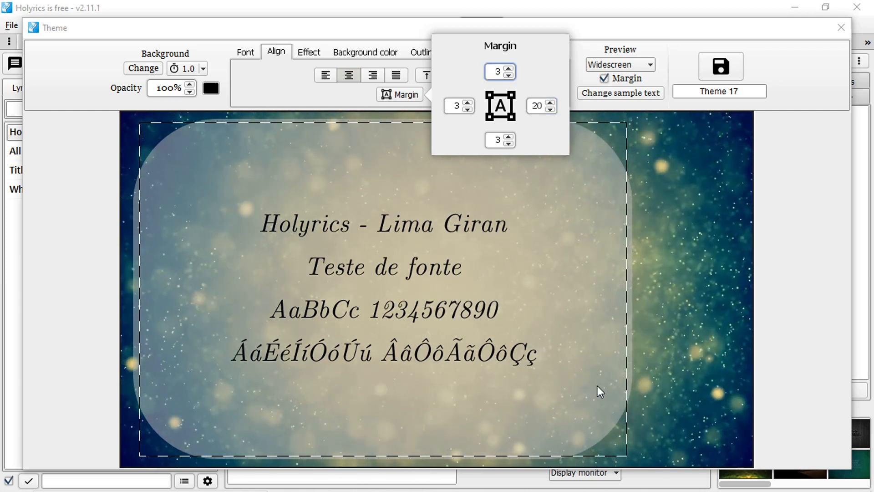
click(541, 106)
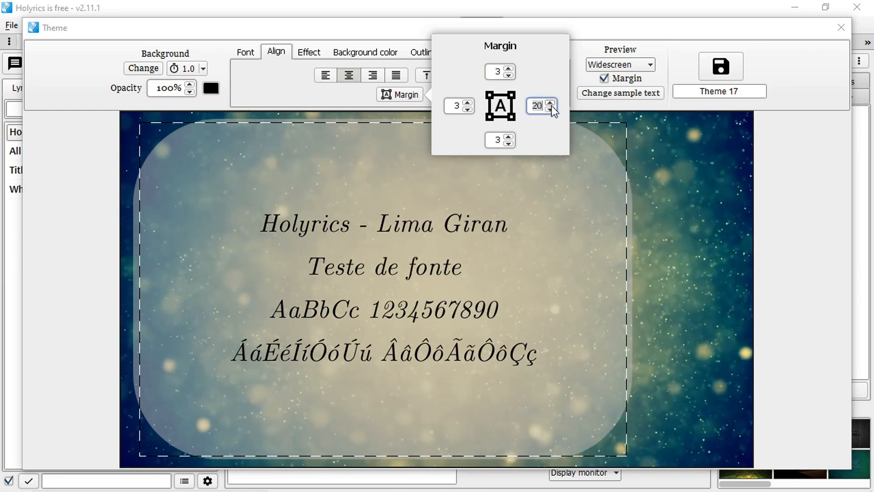
key(BackSpace)
key(BackSpace)
text(3)
Step: Turn off the text's background color
click(371, 51)
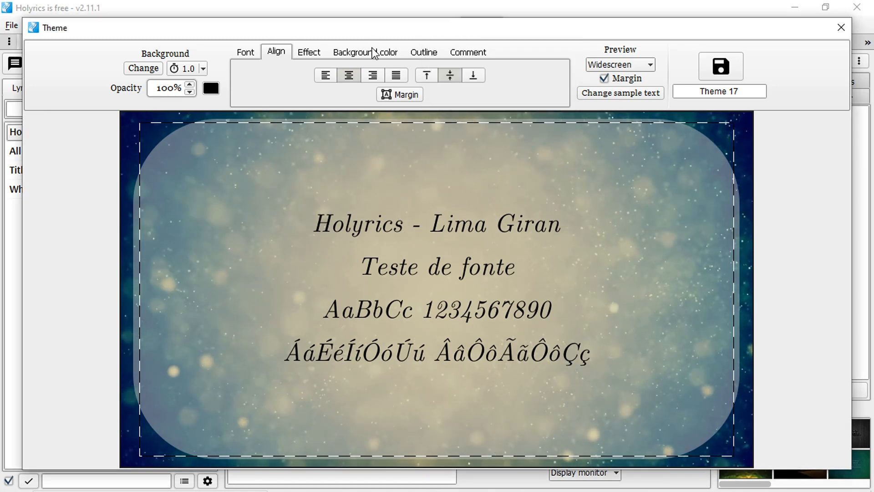
click(396, 54)
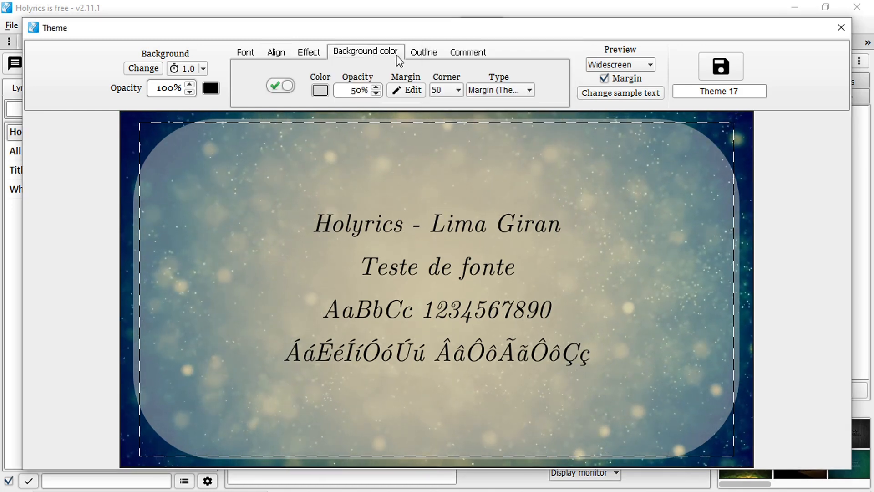
click(285, 85)
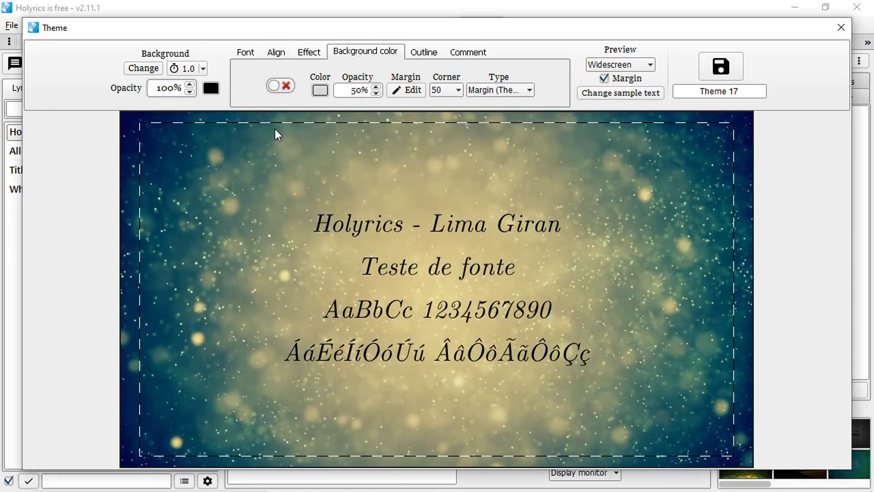
Step: Try a box outline with a width of 5 around the text, and turn the outline off again
click(428, 53)
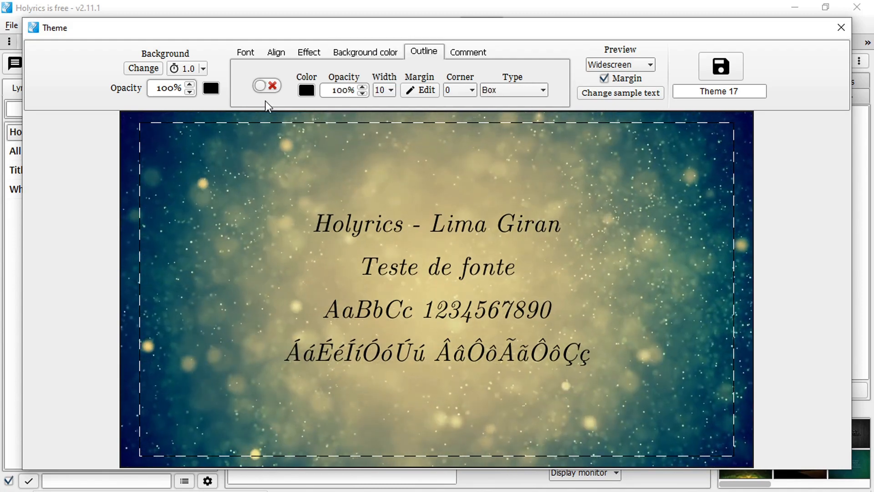
click(273, 87)
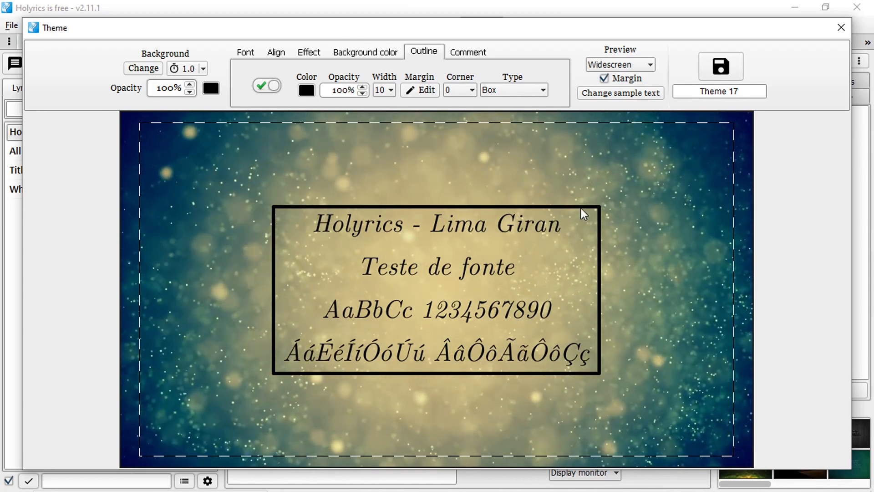
click(389, 91)
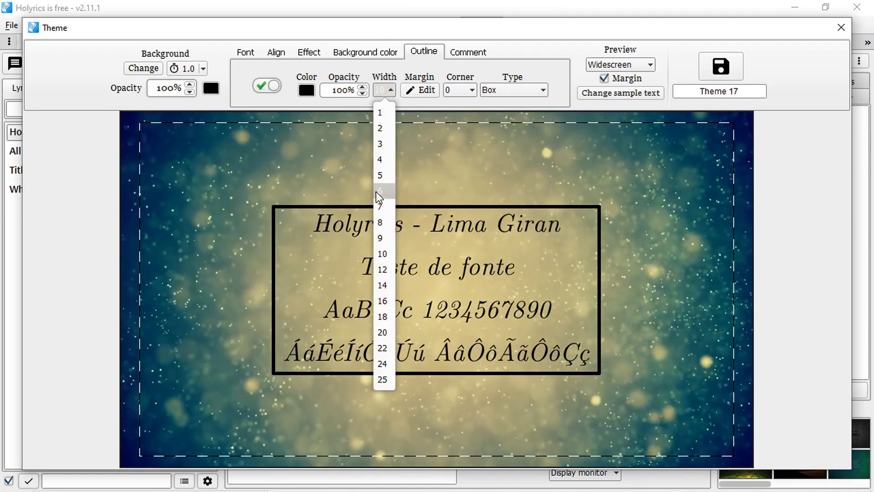
click(381, 175)
click(390, 90)
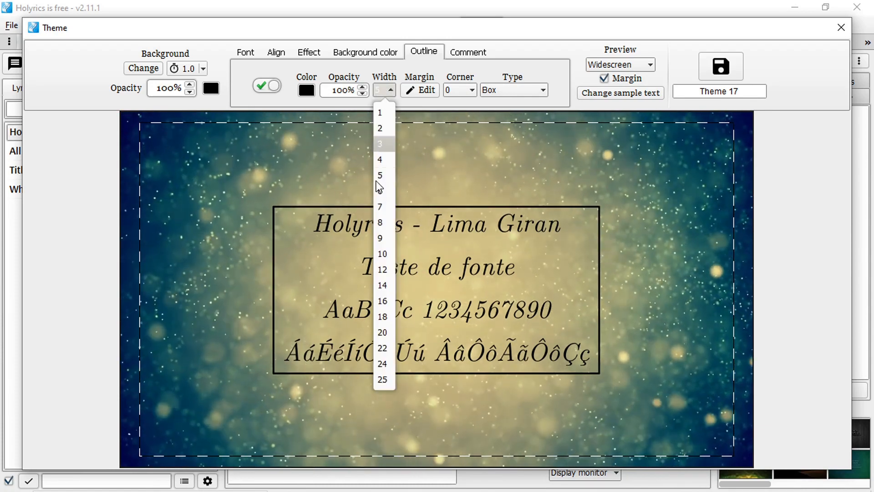
click(382, 176)
click(272, 88)
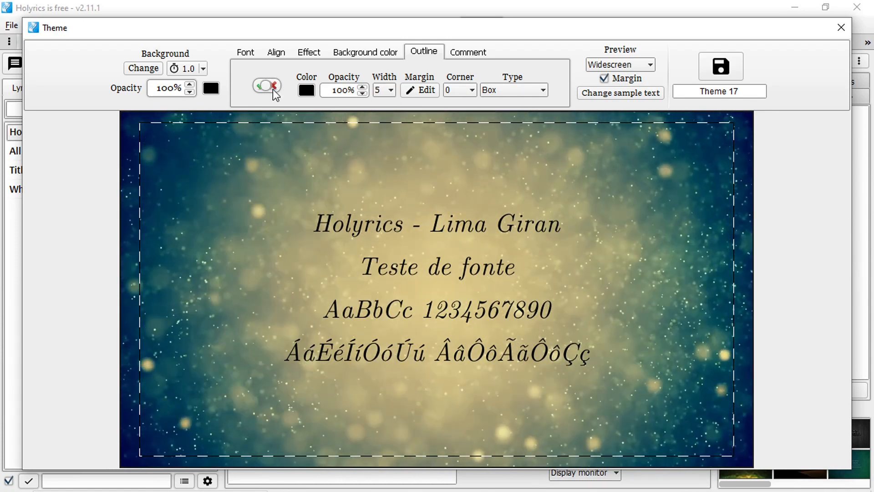
Step: Check the theme's comment text settings, and save the theme under the name My Custom Theme
click(472, 54)
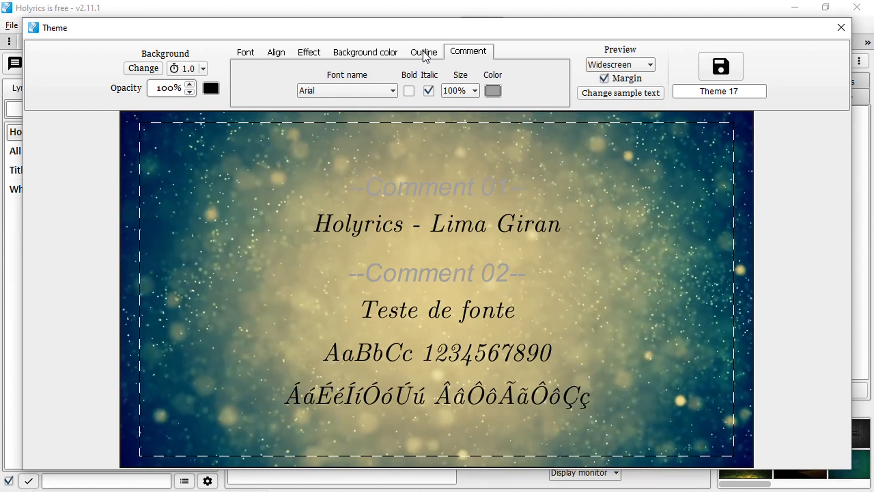
click(246, 52)
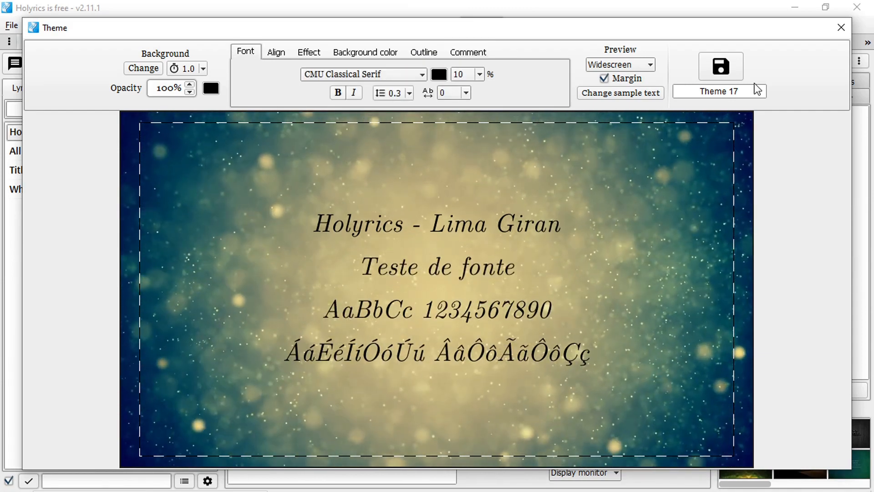
drag(740, 89, 696, 89)
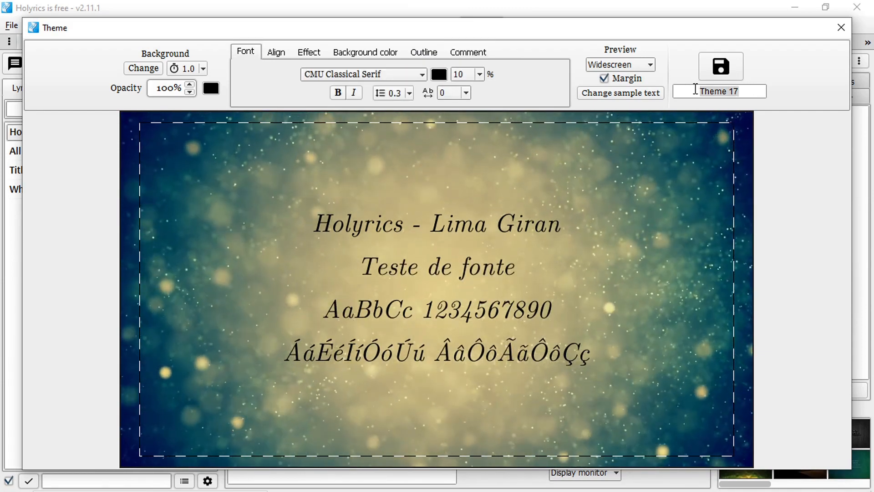
text(My Custom Theme)
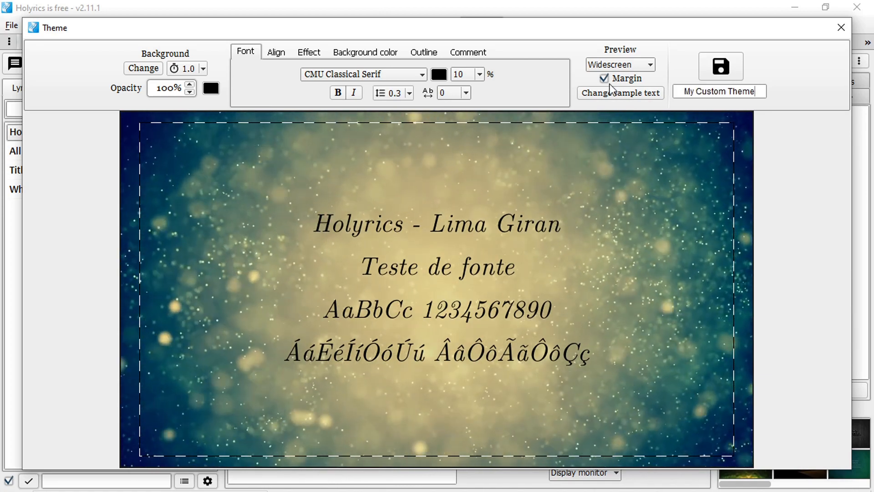
click(709, 70)
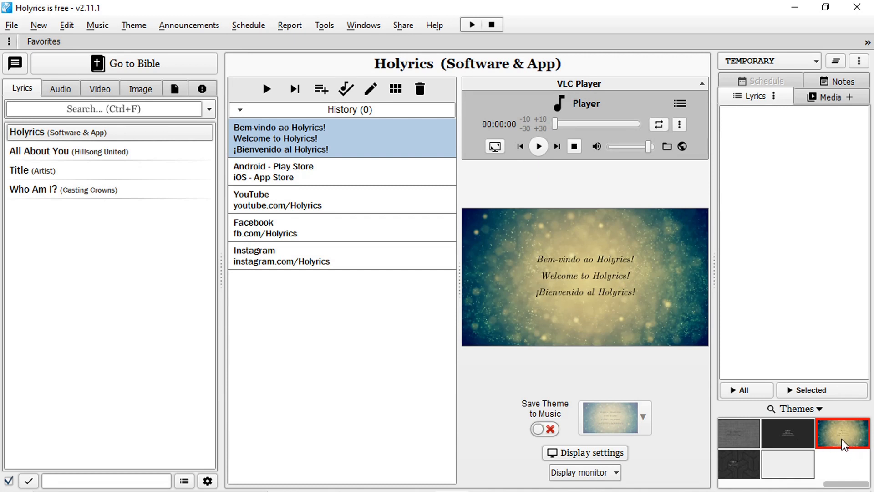
Step: Preview the new theme on the songs All About You, Who Am I?, Title and Holyrics
click(94, 154)
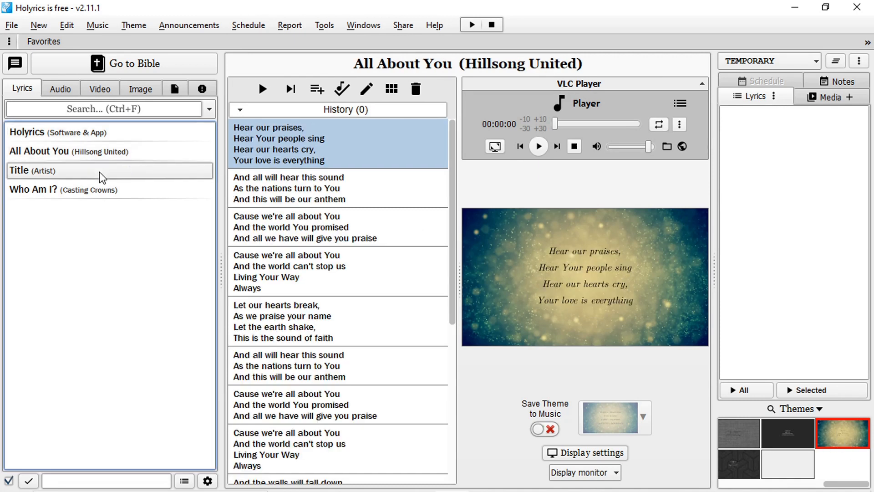
click(109, 191)
click(113, 171)
click(113, 133)
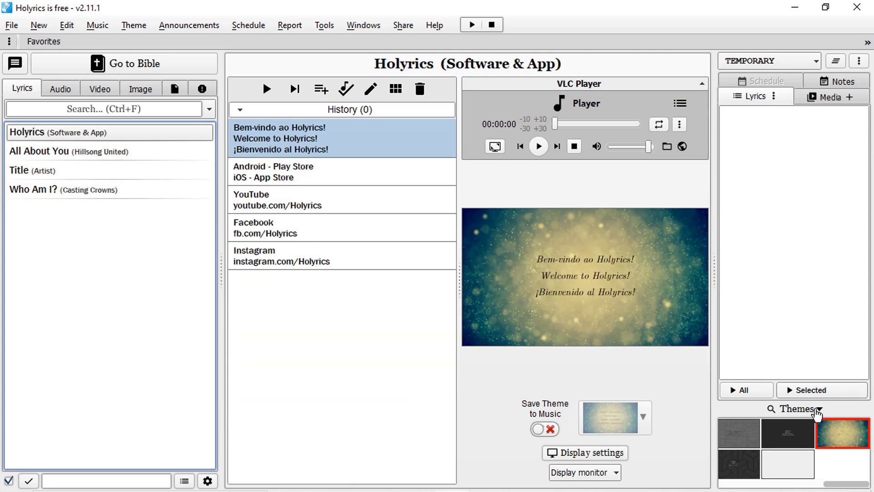
Step: Go back to the first themes in the library and apply the boxed-text glitter theme, followed by the dark gold-sparks theme below it
drag(844, 484, 734, 486)
click(737, 433)
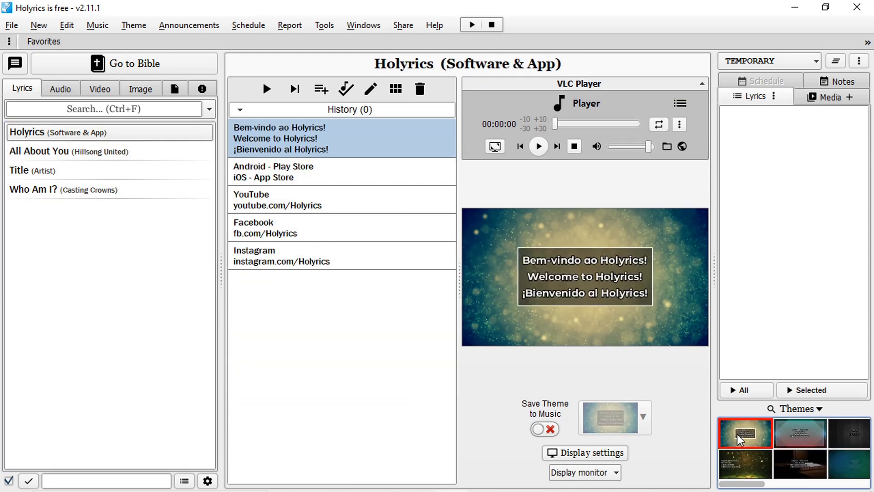
click(749, 463)
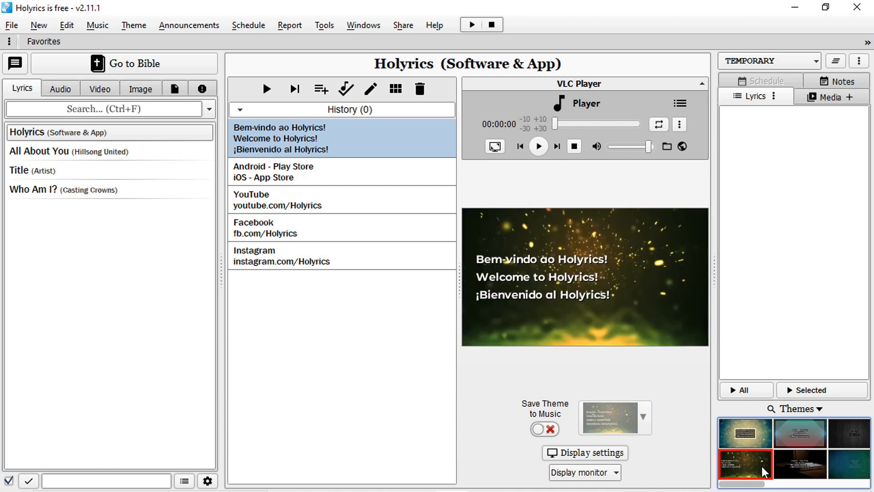
Step: Try the open-book, teal-and-red, dark wood and blue-green themes from the library, and apply the parchment theme
click(796, 457)
click(797, 429)
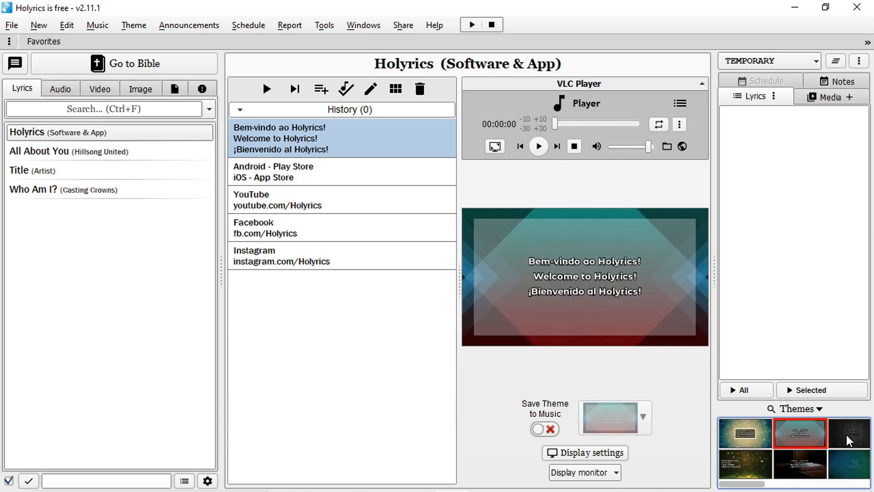
click(849, 440)
click(859, 470)
drag(733, 486, 764, 487)
click(802, 435)
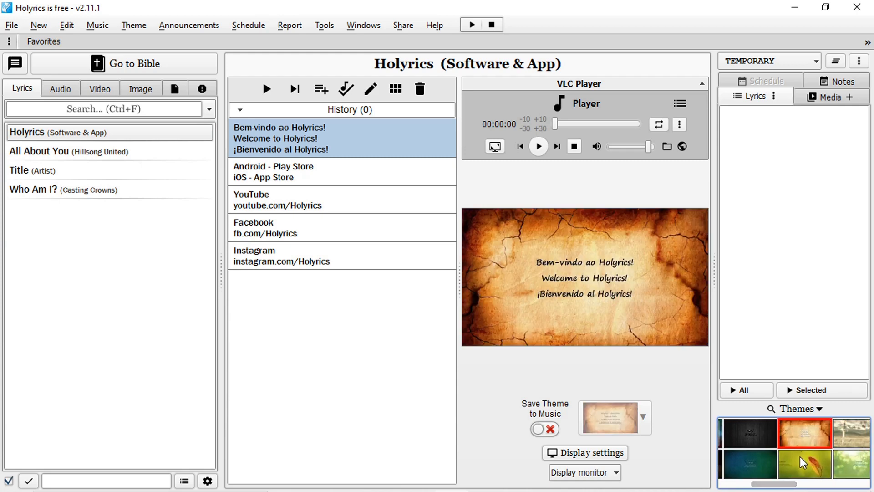
Step: Preview the parchment theme on the songs Title, Who Am I? and Holyrics, and return to All About You
click(89, 153)
click(100, 171)
click(105, 189)
click(104, 171)
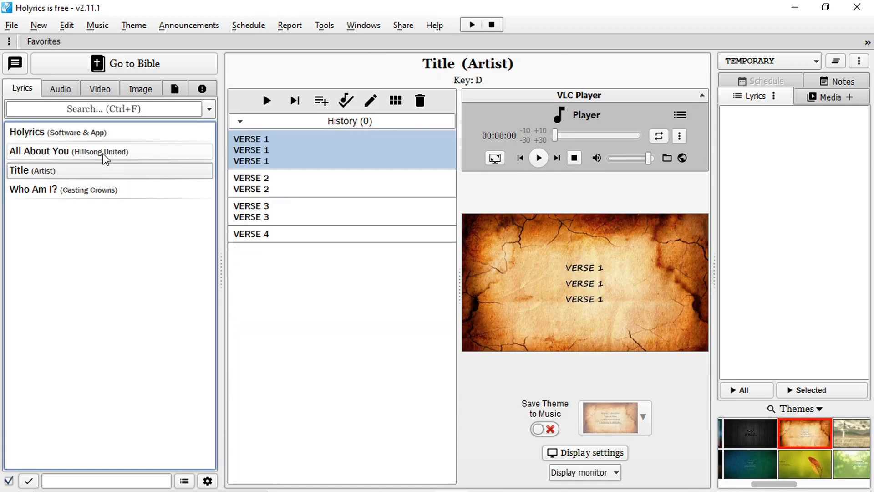
click(104, 154)
click(102, 135)
click(102, 146)
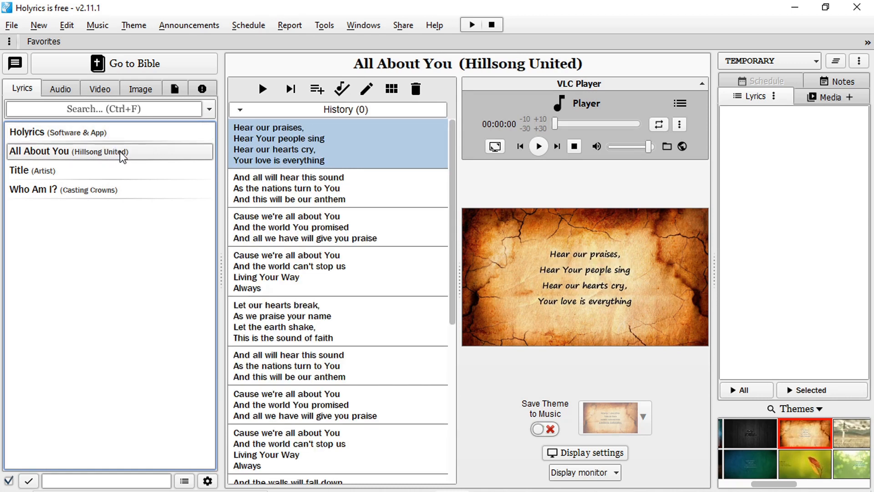
Step: Save My Custom Theme as the song All About You's own theme, and compare the song with Title
click(545, 428)
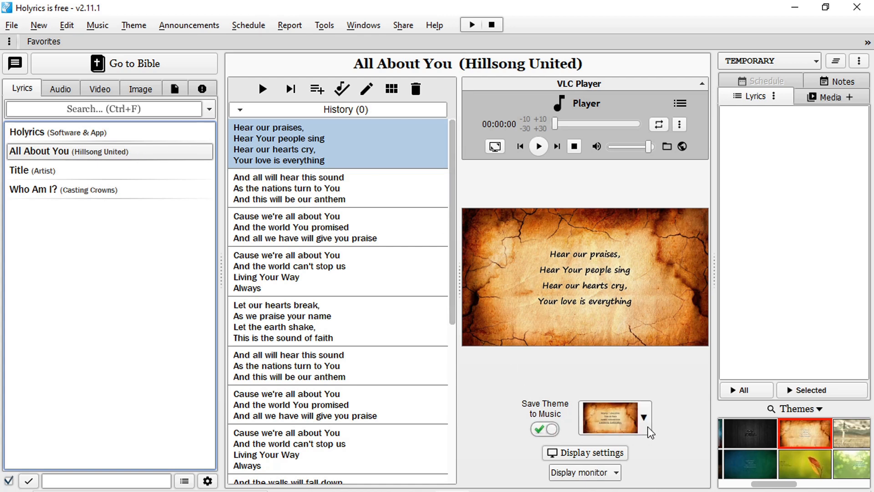
click(644, 417)
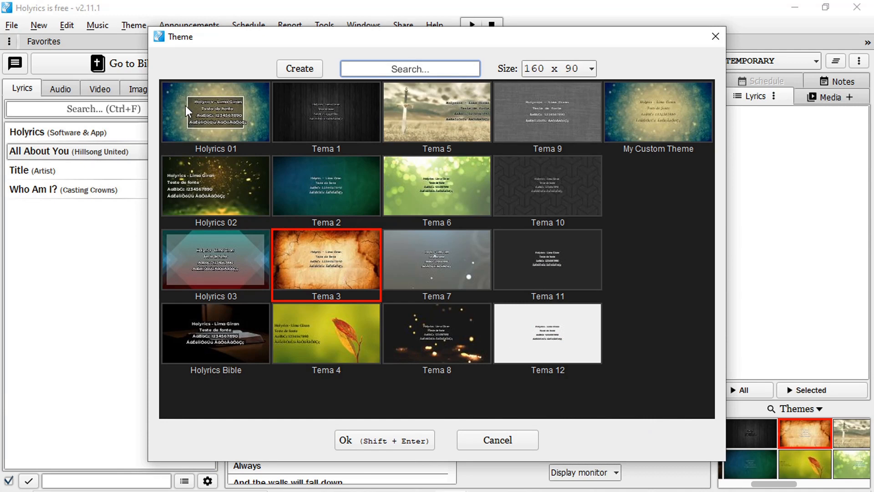
click(706, 113)
click(385, 440)
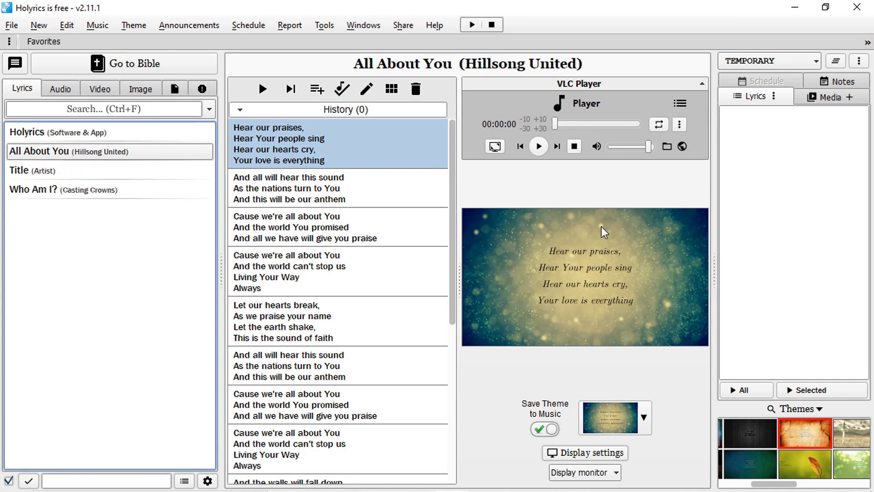
click(69, 172)
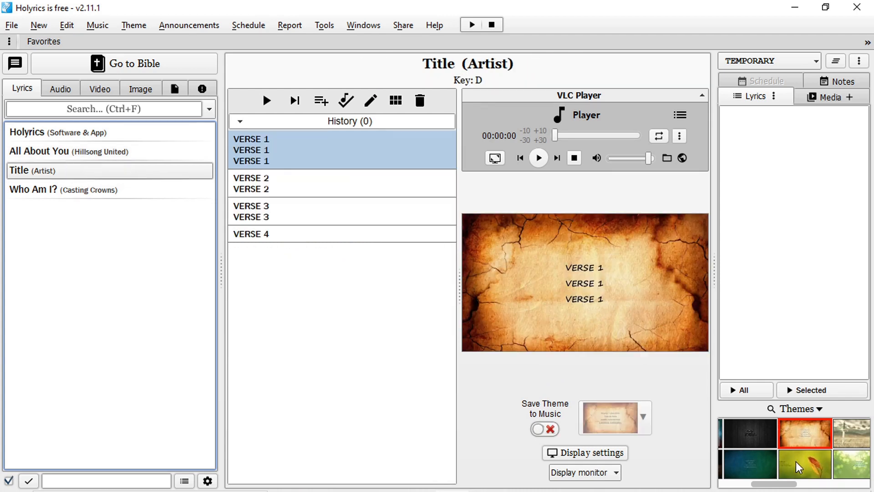
click(64, 157)
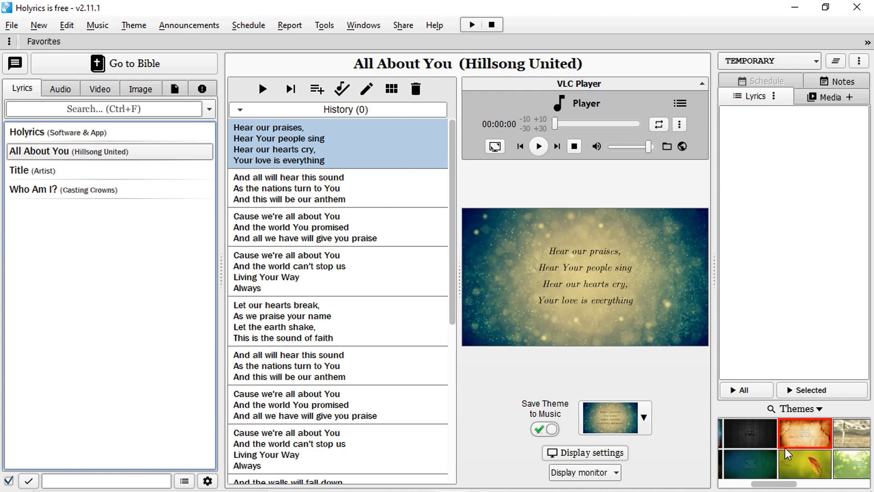
Step: Turn off the theme saved to All About You, and apply the dark wood theme from the library
click(545, 429)
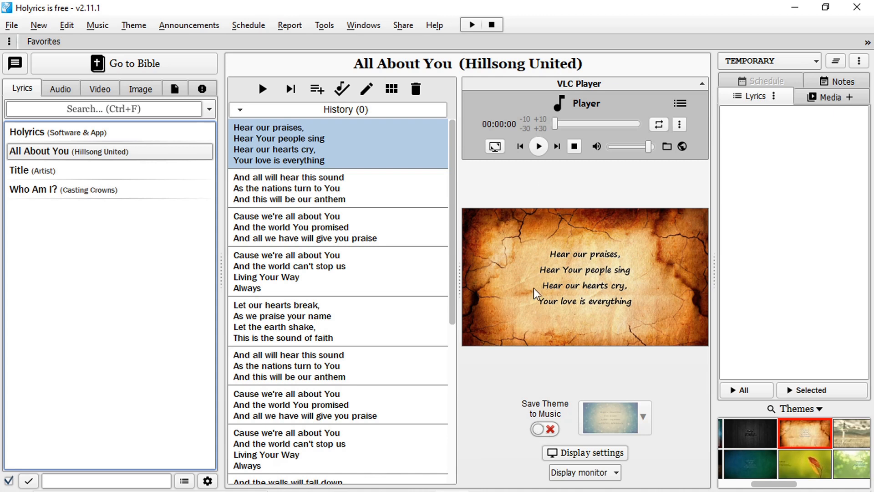
click(754, 448)
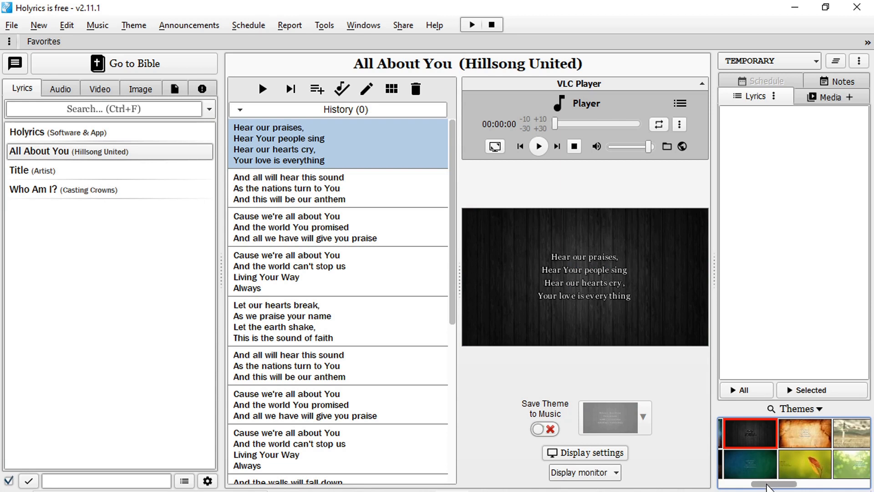
drag(768, 487, 746, 486)
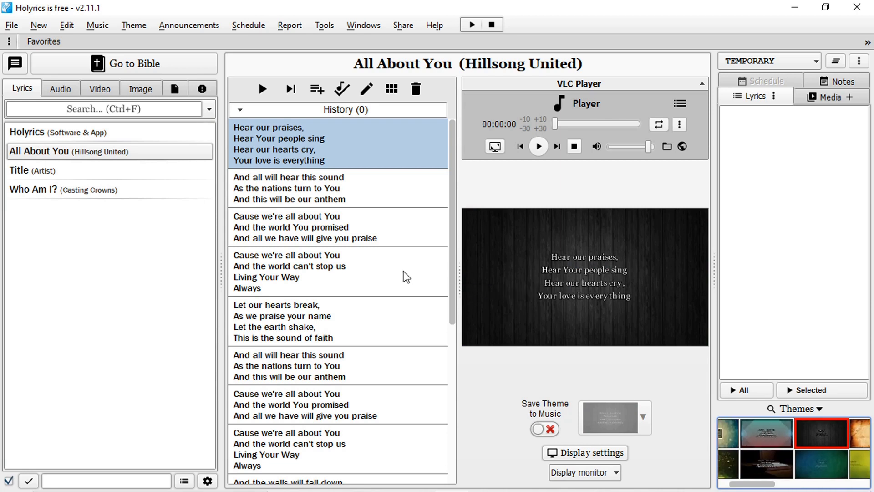